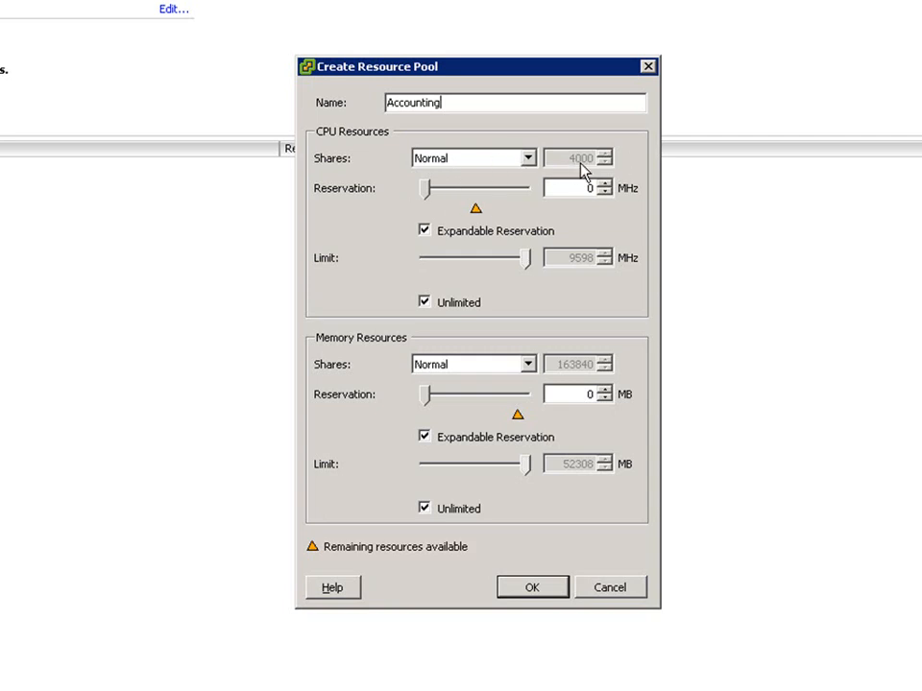
- Try the Low, High and Custom CPU share levels for the Accounting resource pool and settle on High
{"action": "left_click", "coordinate": [529, 160]}
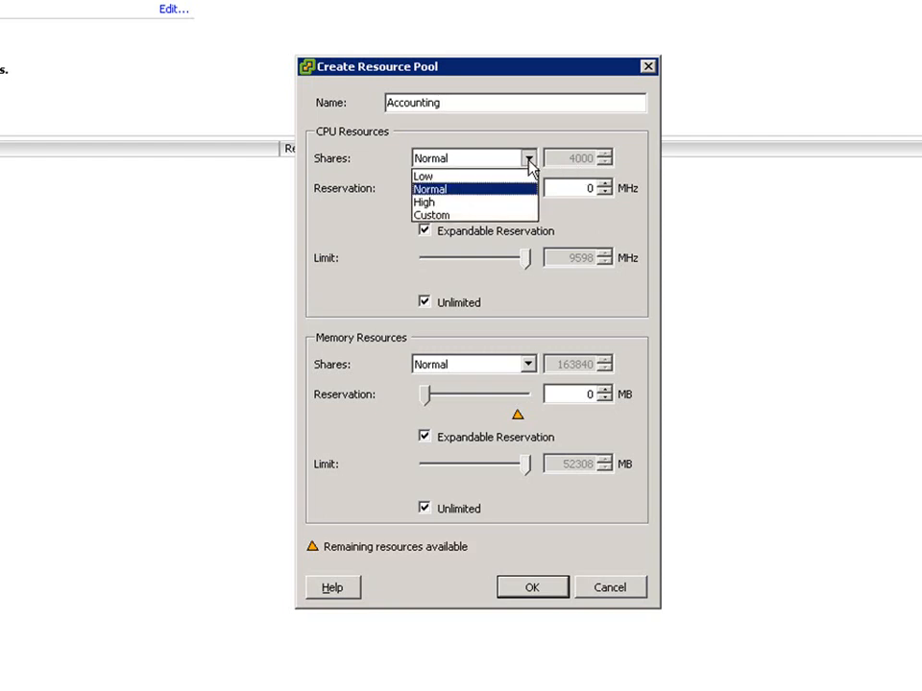
{"action": "left_click", "coordinate": [521, 177]}
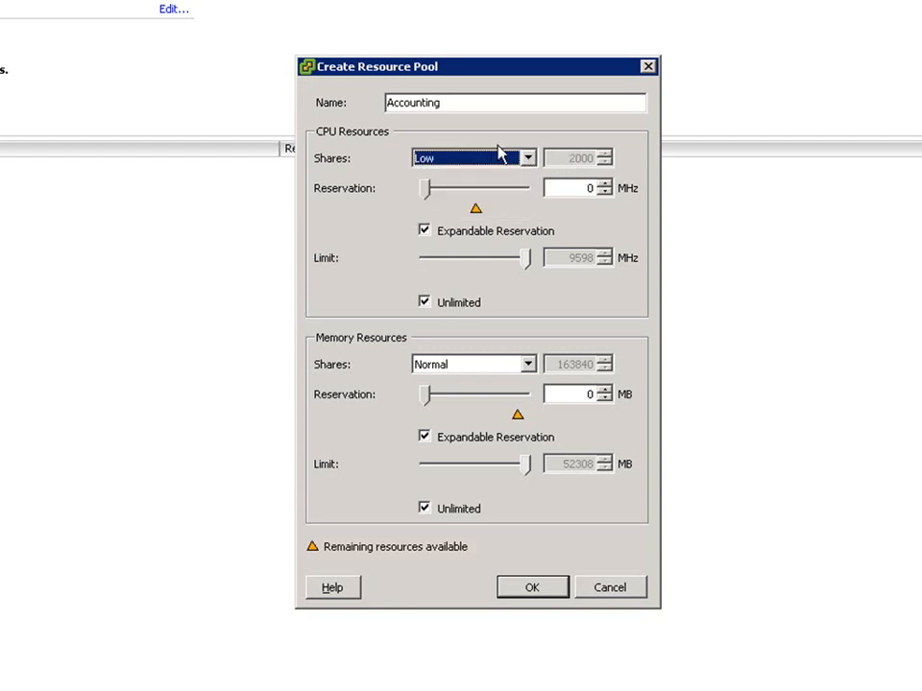
{"action": "left_click", "coordinate": [528, 159]}
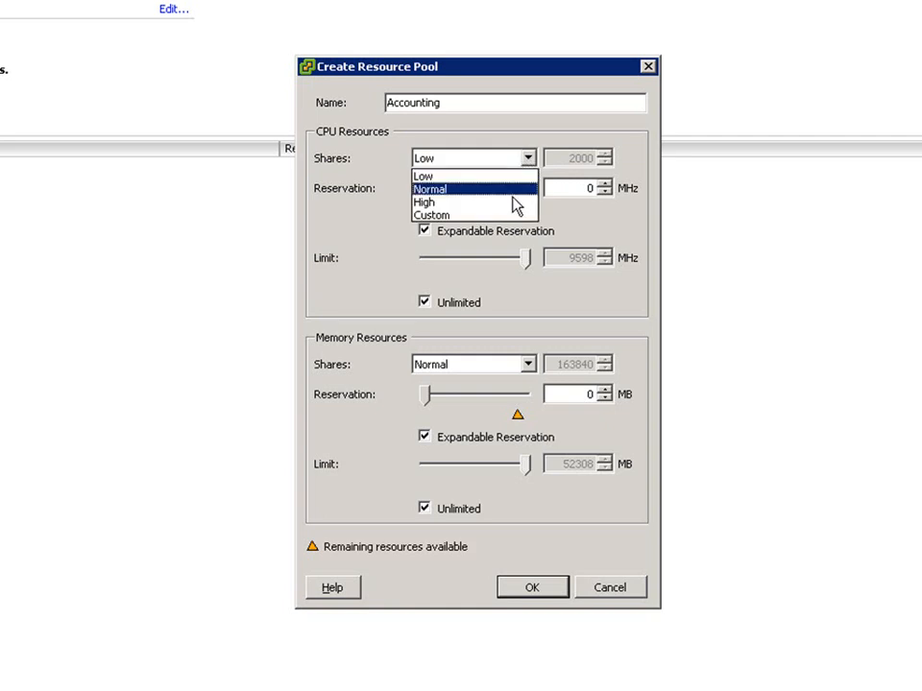
{"action": "left_click", "coordinate": [516, 202]}
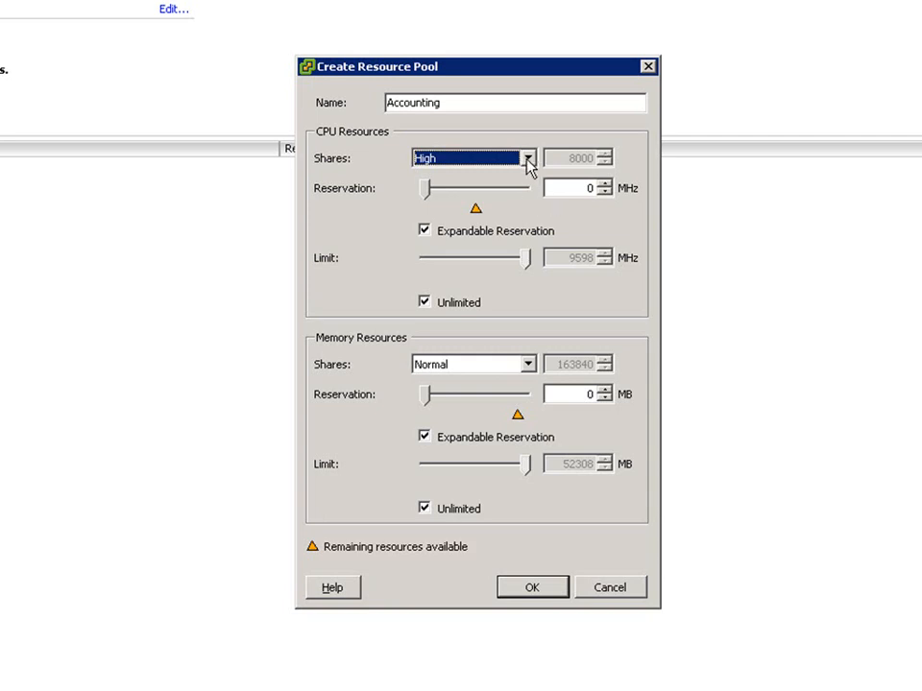
{"action": "left_click", "coordinate": [527, 159]}
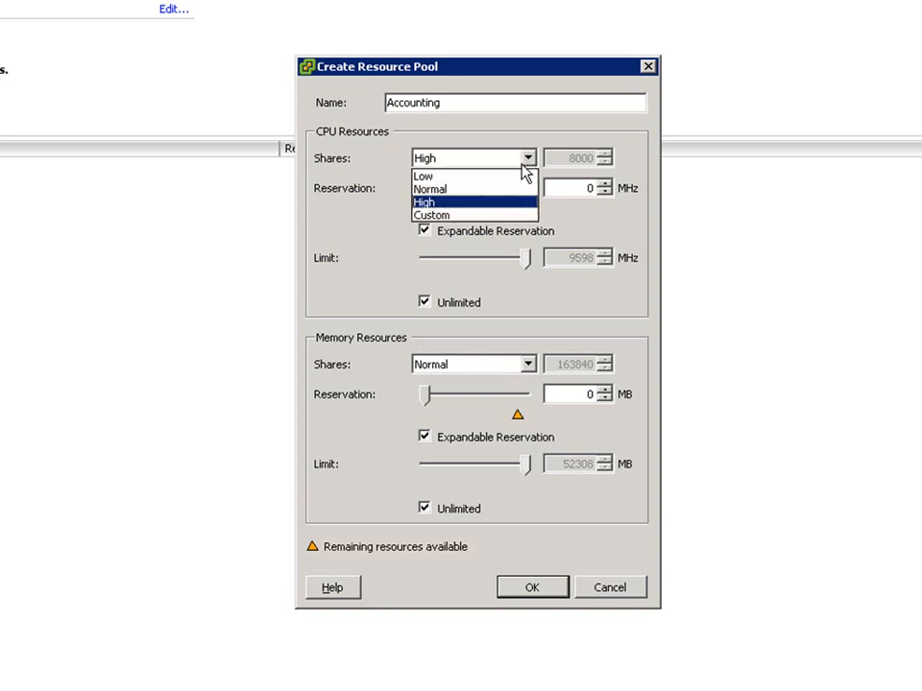
{"action": "left_click", "coordinate": [510, 217]}
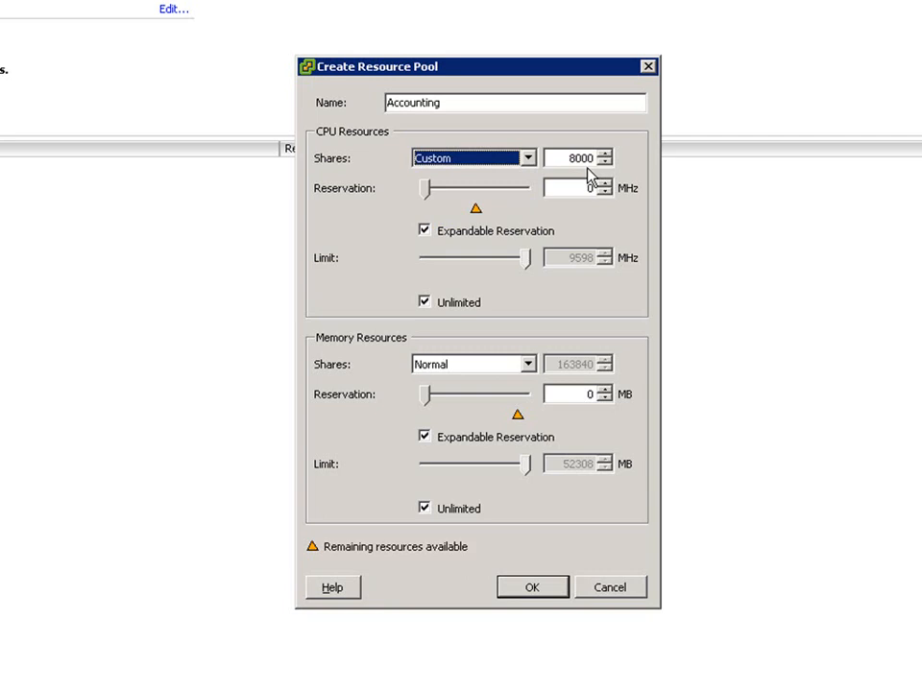
{"action": "left_click", "coordinate": [528, 158]}
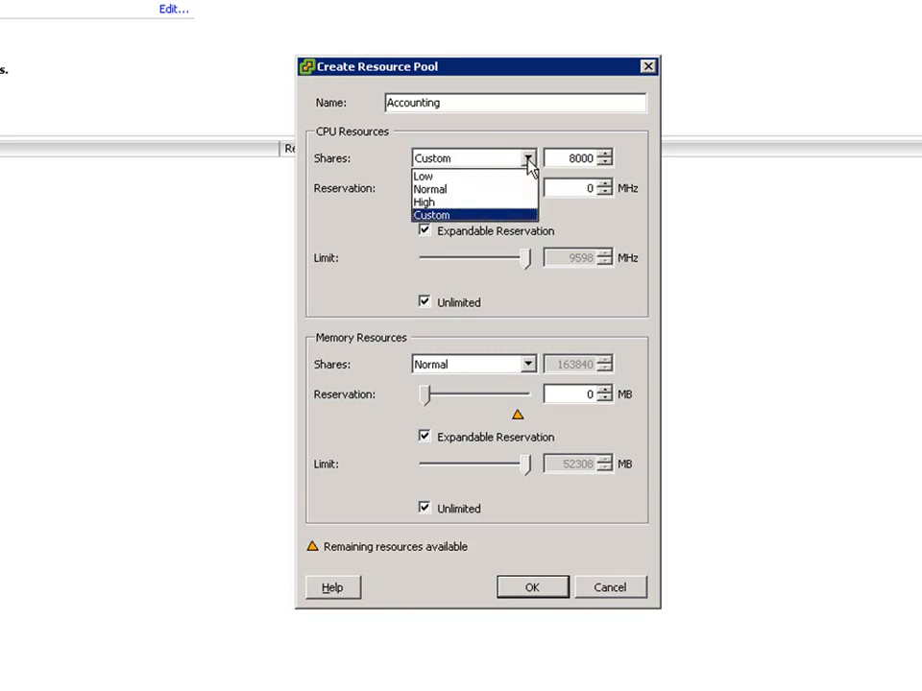
{"action": "left_click", "coordinate": [506, 203]}
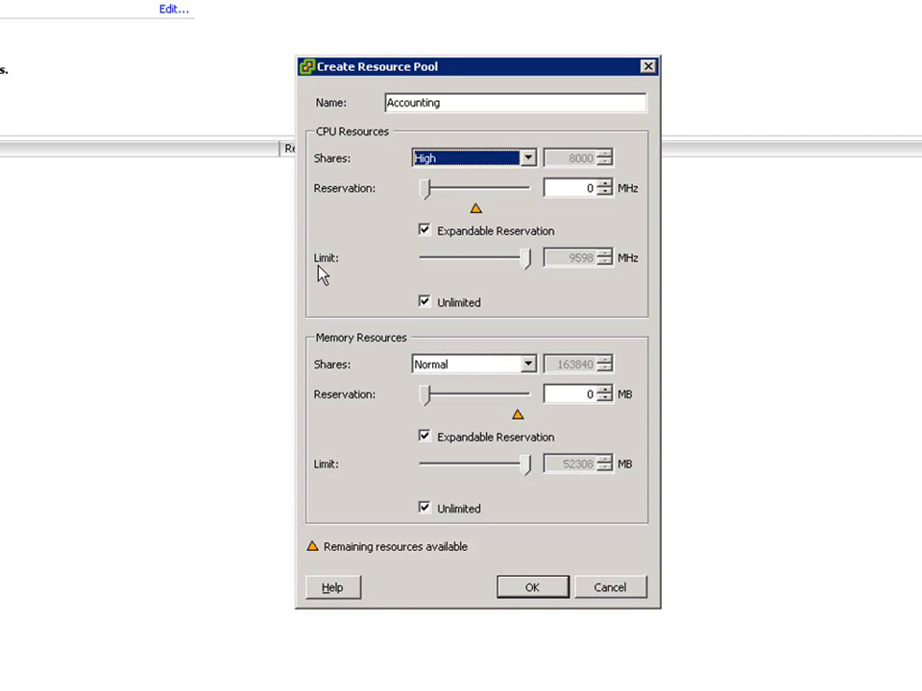
- Try a CPU limit of 8553 MHz for the Accounting pool and restore the Unlimited setting
{"action": "left_click", "coordinate": [431, 303]}
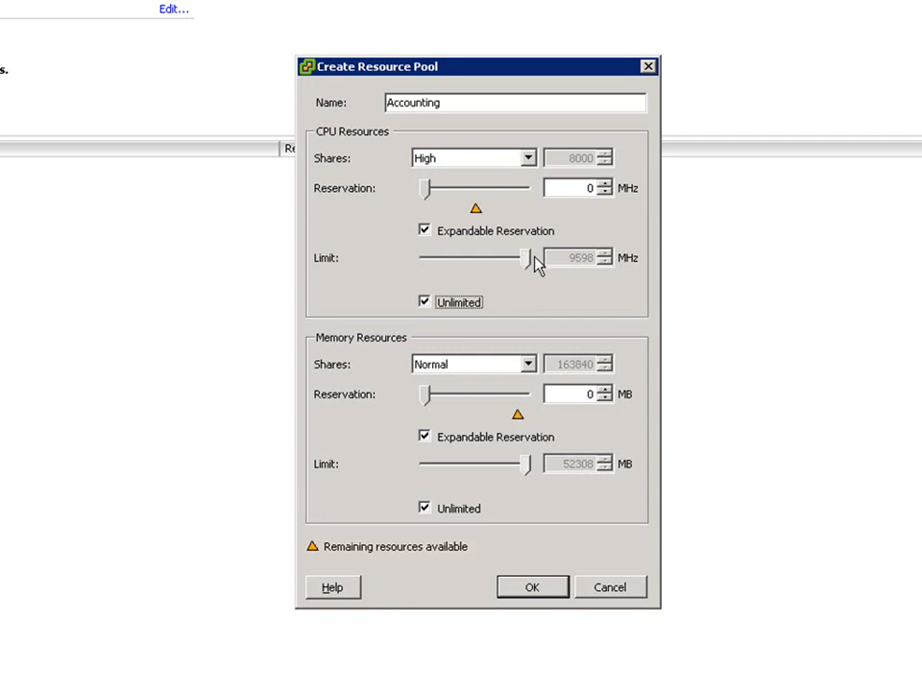
{"action": "left_click", "coordinate": [429, 304]}
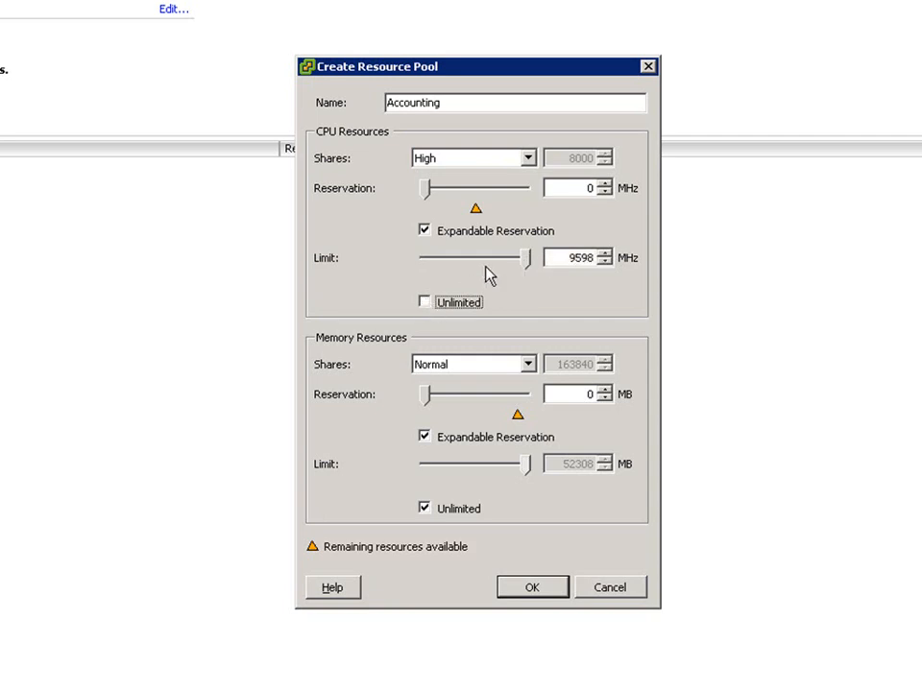
{"action": "mouse_move", "coordinate": [525, 260]}
{"action": "left_mouse_down"}
{"action": "mouse_move", "coordinate": [492, 270]}
{"action": "mouse_move", "coordinate": [515, 271]}
{"action": "left_mouse_up"}
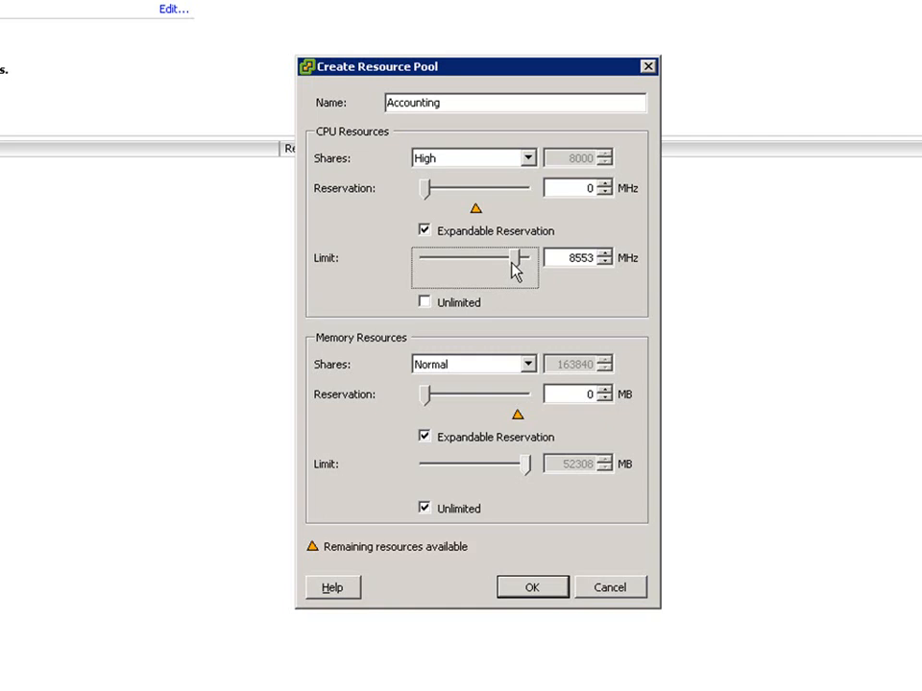
{"action": "left_click", "coordinate": [425, 303]}
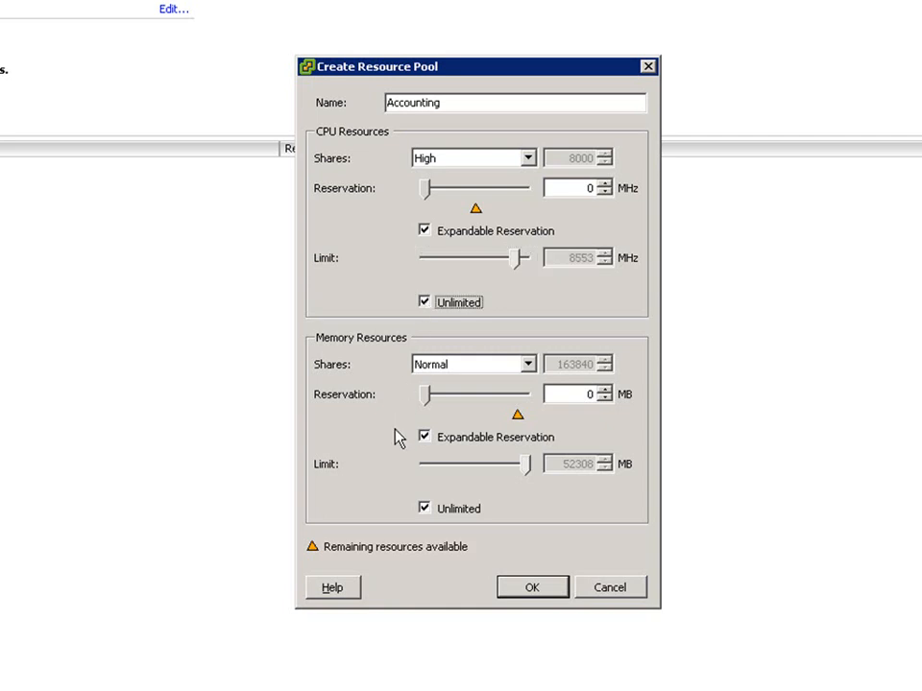
- Keep the memory shares at Normal and create the Accounting resource pool
{"action": "left_click", "coordinate": [528, 365]}
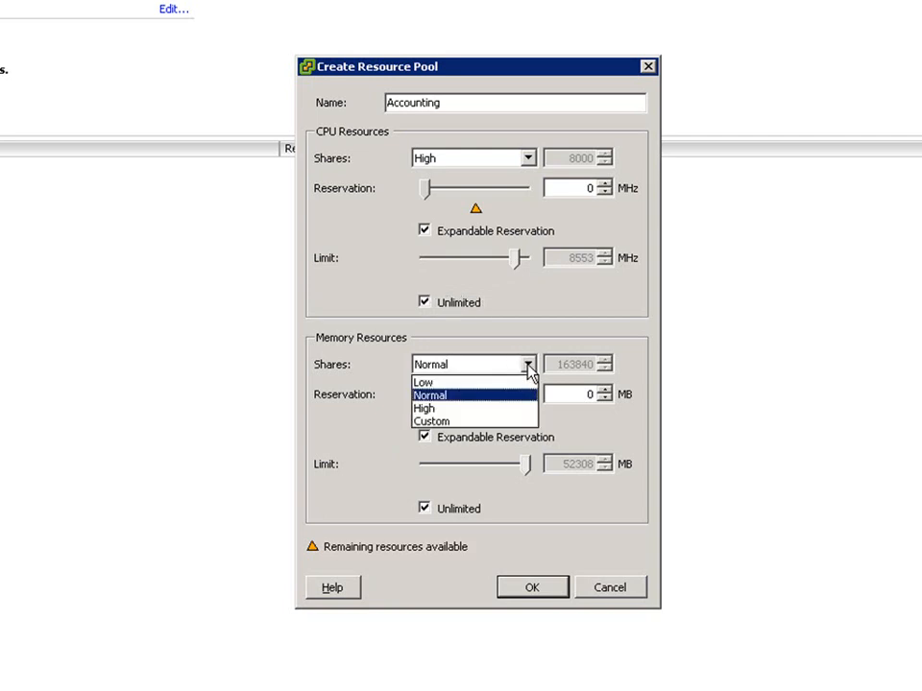
{"action": "left_click", "coordinate": [527, 367]}
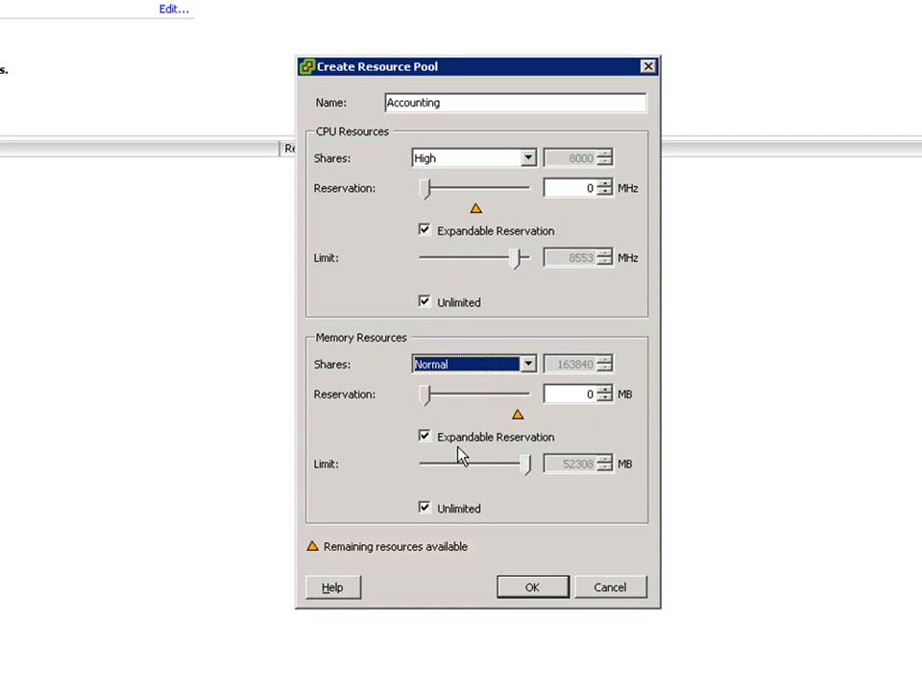
{"action": "left_click", "coordinate": [531, 590]}
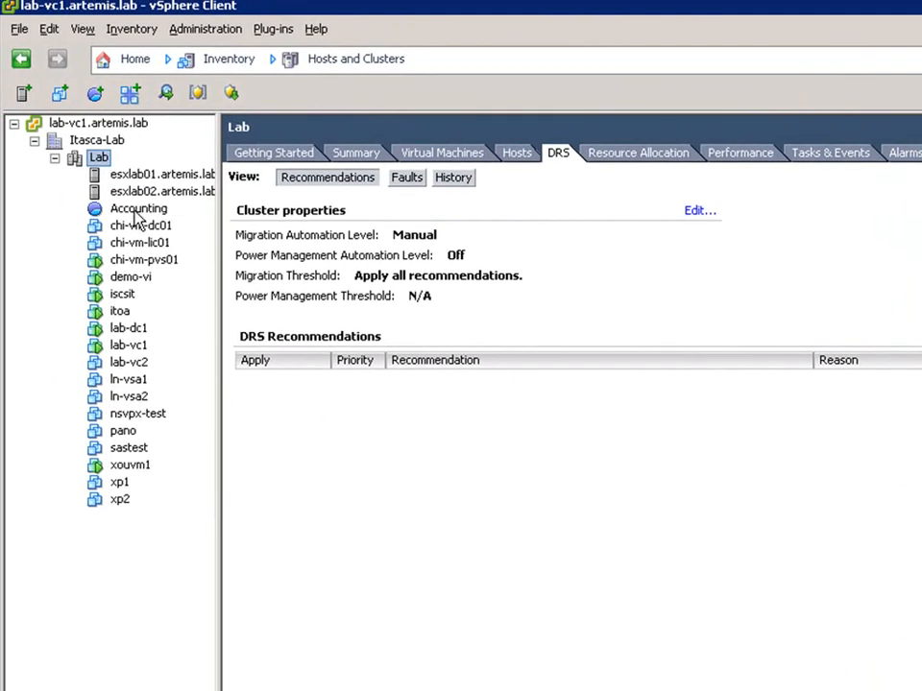
- Move the chi-vm-pvs01 virtual machine into the Accounting resource pool and expand the pool in the inventory
{"action": "left_click", "coordinate": [140, 217]}
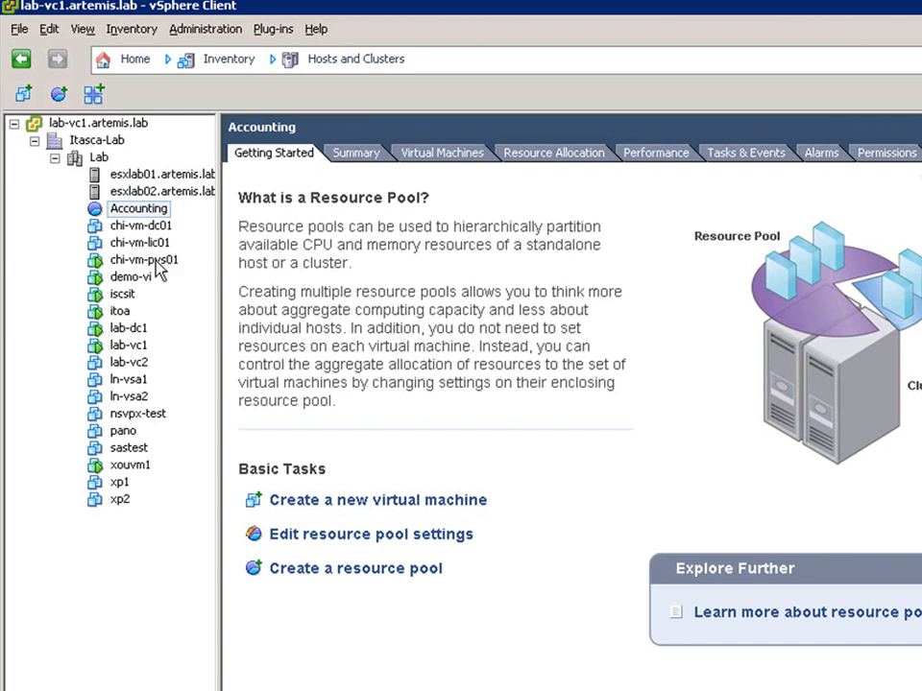
{"action": "left_click", "coordinate": [152, 211]}
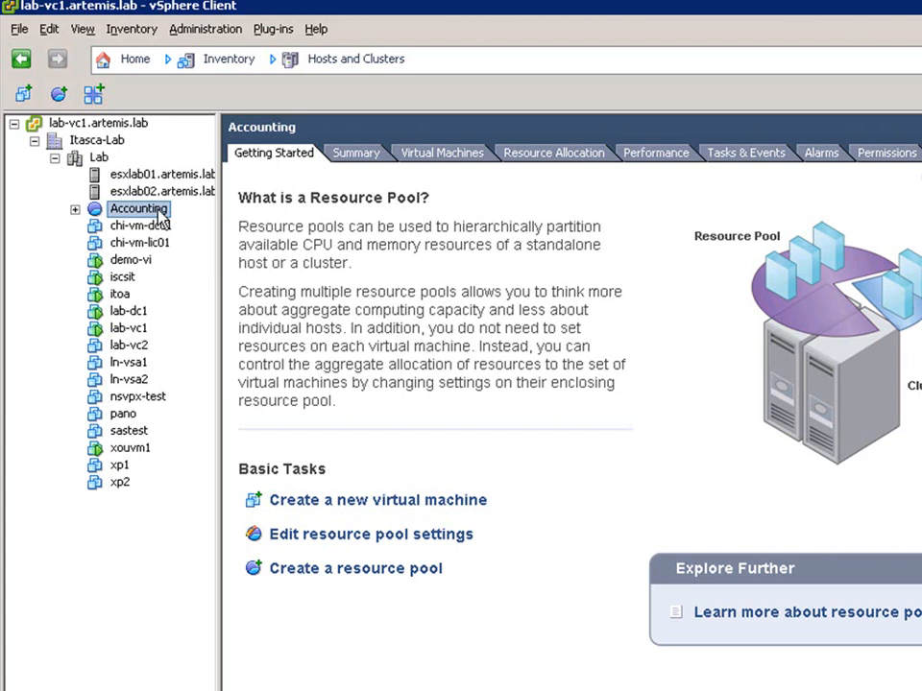
{"action": "left_click", "coordinate": [75, 208]}
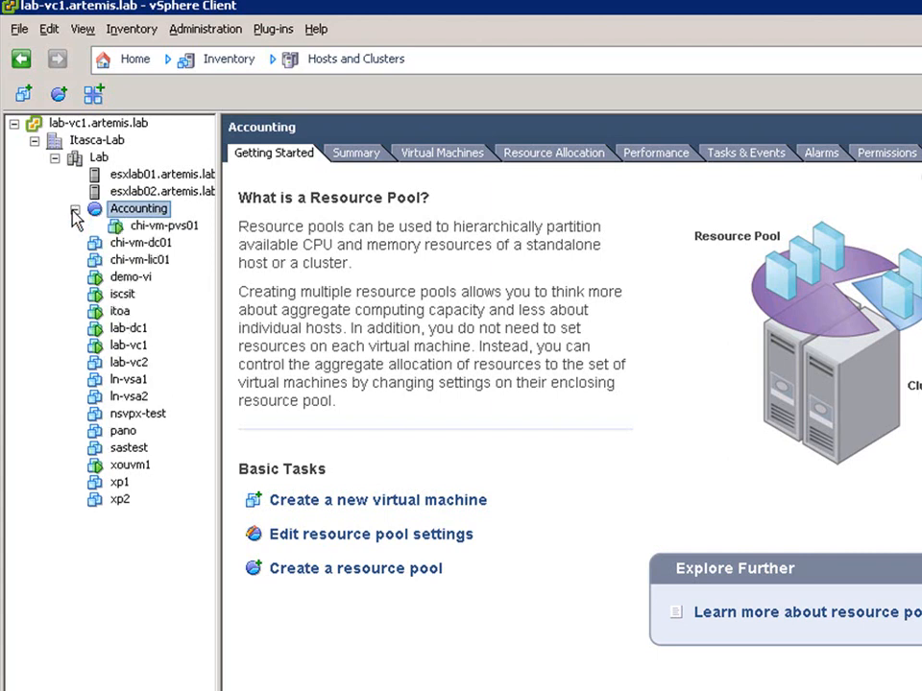
- Review the CPU, memory and disk resource allocation settings of chi-vm-pvs01 and close its properties without saving
{"action": "right_click", "coordinate": [146, 229]}
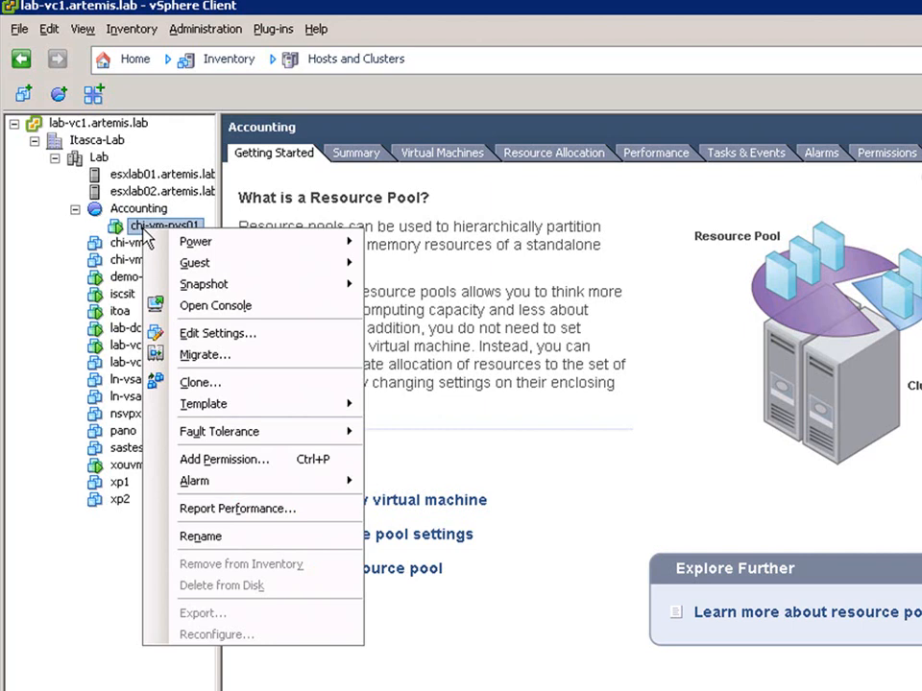
{"action": "left_click", "coordinate": [238, 334]}
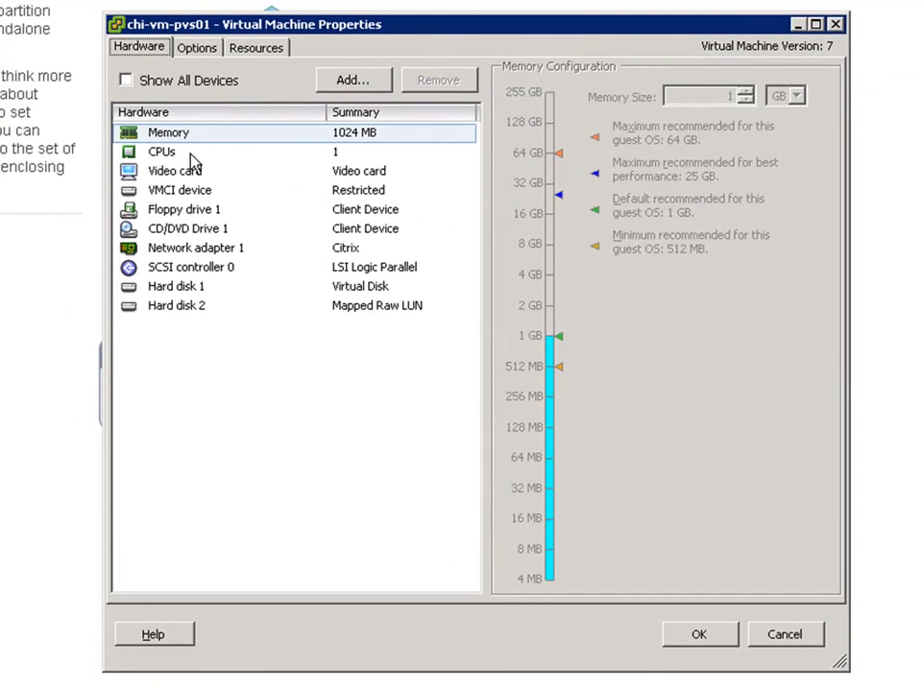
{"action": "left_click", "coordinate": [252, 48]}
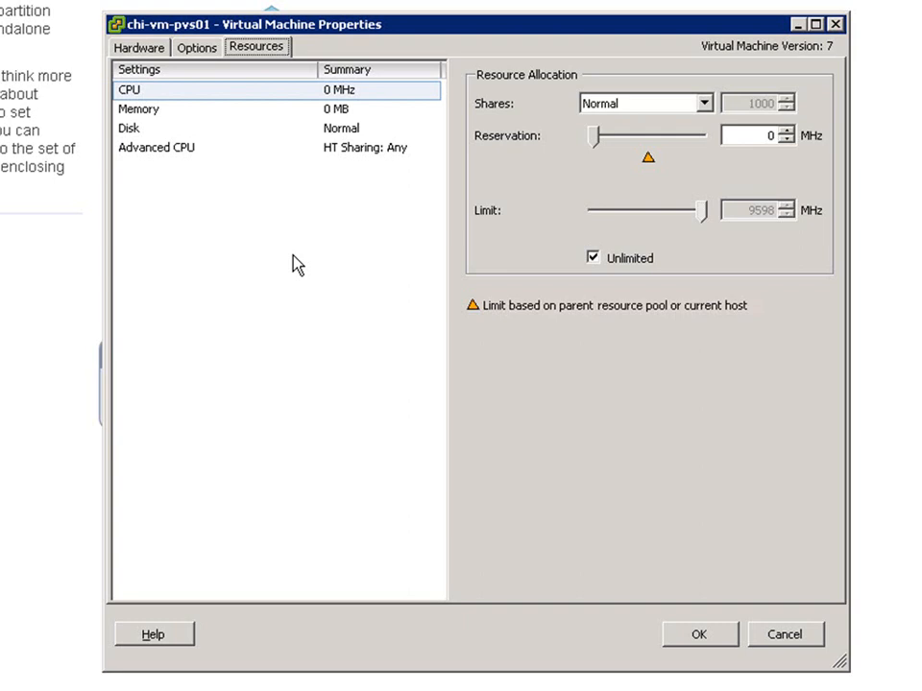
{"action": "left_click", "coordinate": [149, 113]}
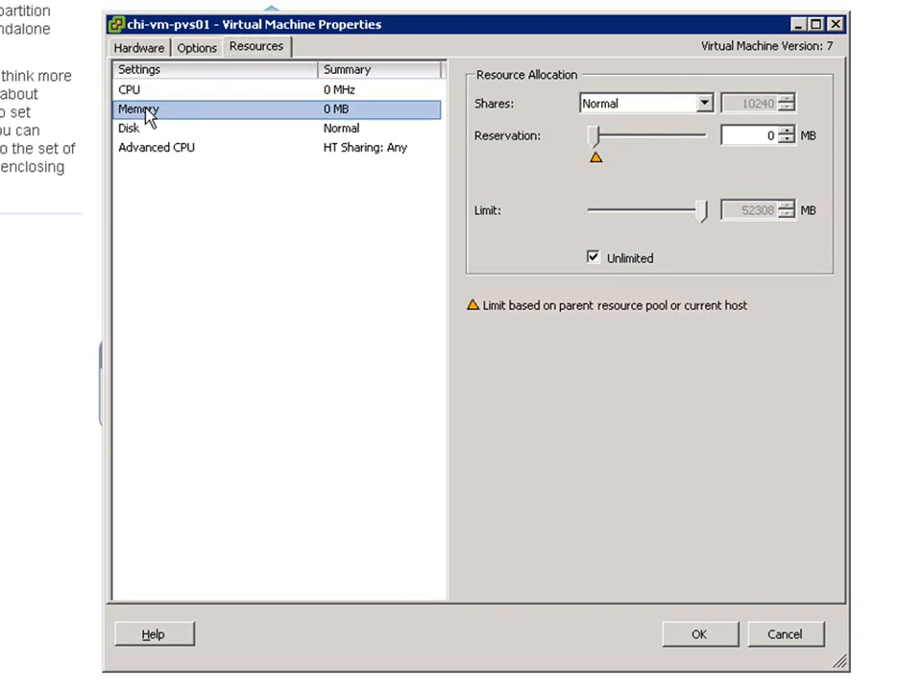
{"action": "left_click", "coordinate": [132, 136]}
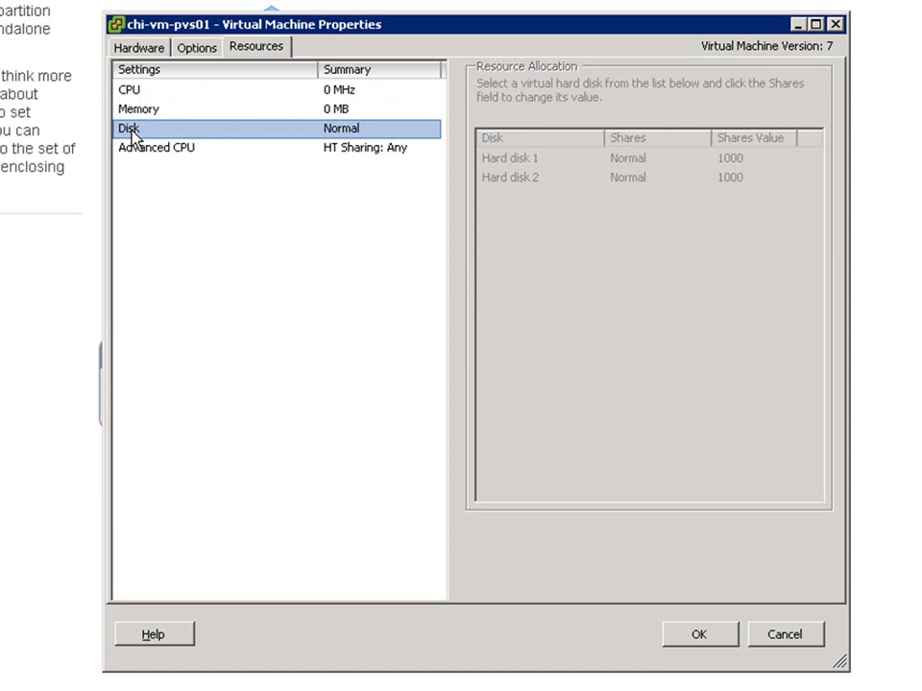
{"action": "left_click", "coordinate": [785, 637]}
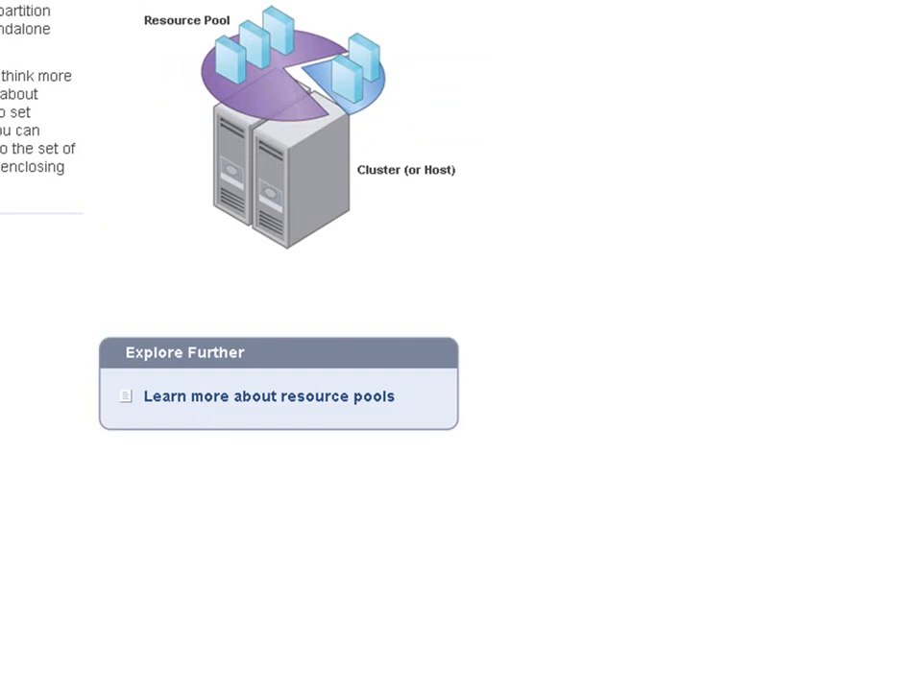
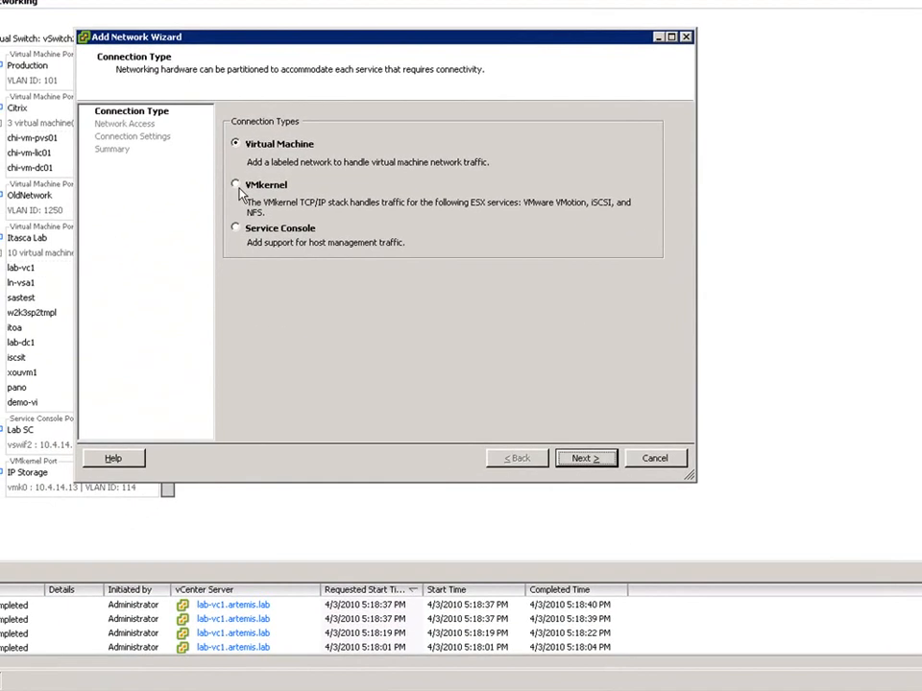
- Set up a VMkernel connection on a new virtual switch that uses the vmnic5 adapter
{"action": "left_click", "coordinate": [239, 187]}
{"action": "left_click", "coordinate": [582, 459]}
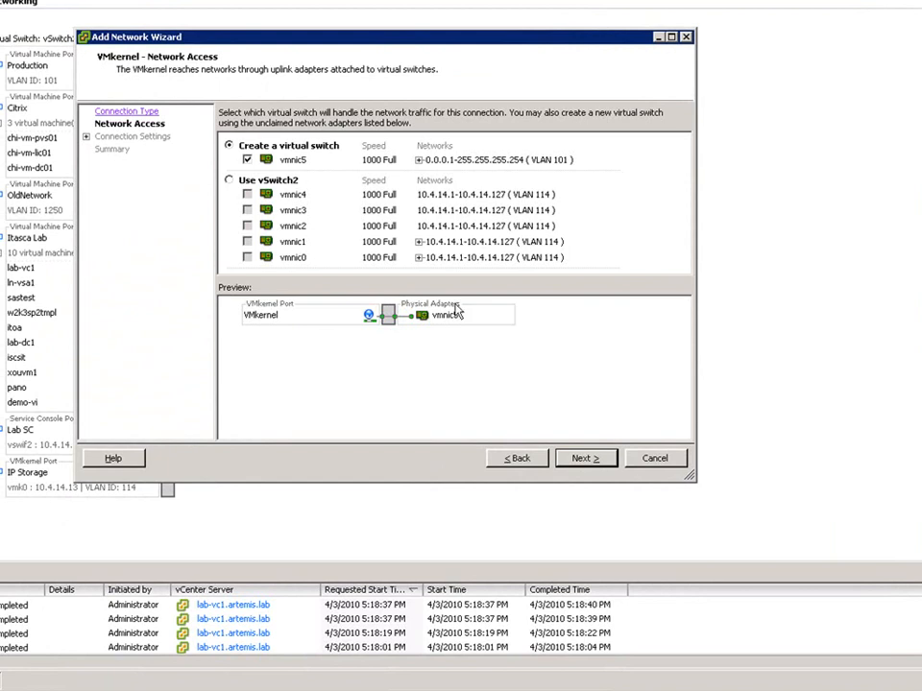
{"action": "left_click", "coordinate": [578, 461]}
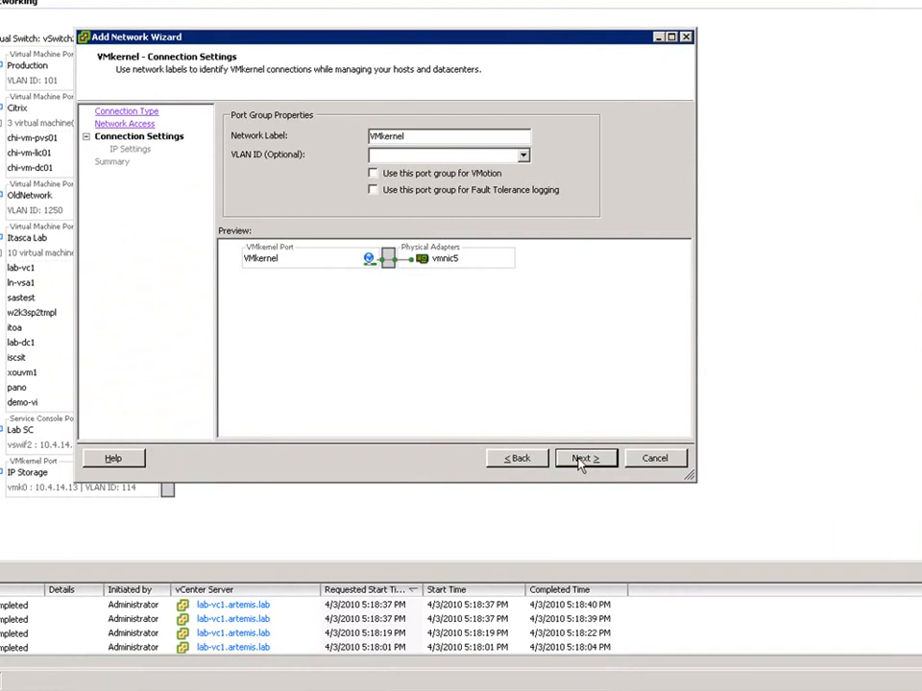
- Label the VMkernel port group VMotion, assign VLAN ID 114, and enable it for VMotion
{"action": "left_click_drag", "start_coordinate": [468, 145], "coordinate": [320, 145]}
{"action": "type", "text": "VMotion"}
{"action": "key", "text": "Tab"}
{"action": "type", "text": "114"}
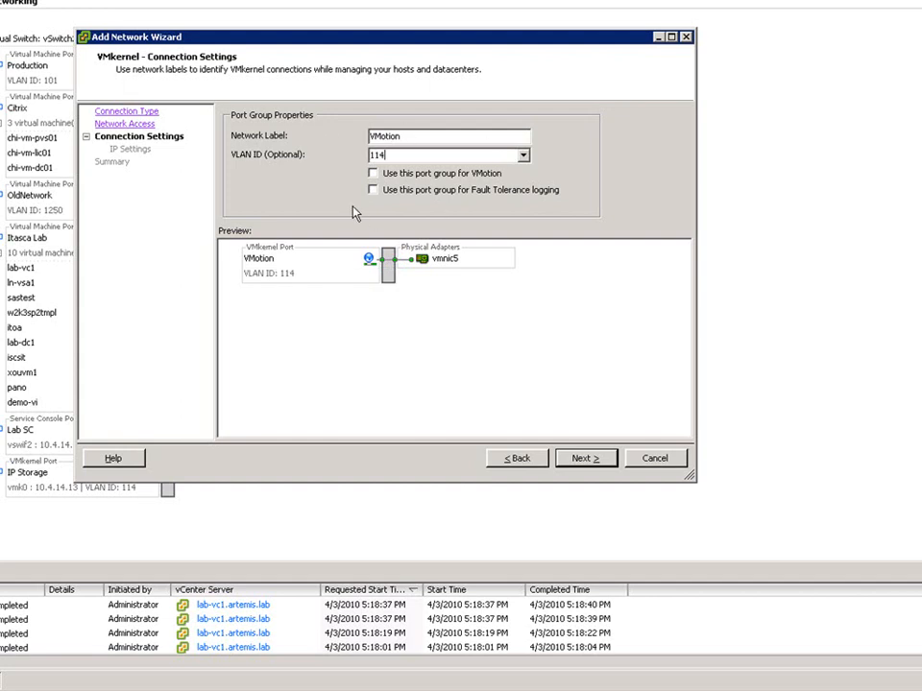
{"action": "left_click", "coordinate": [373, 173]}
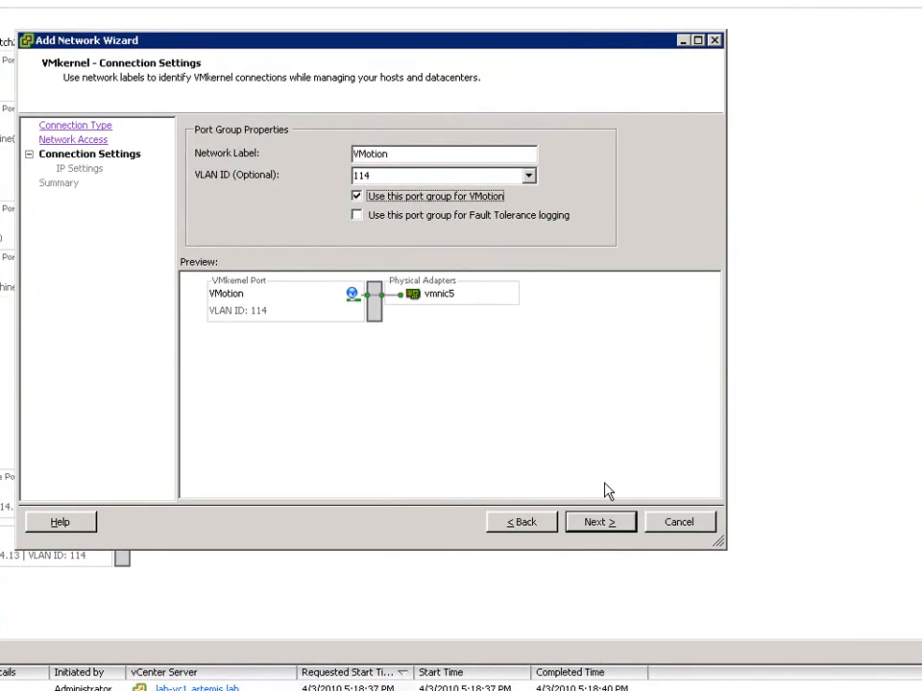
{"action": "left_click", "coordinate": [596, 523]}
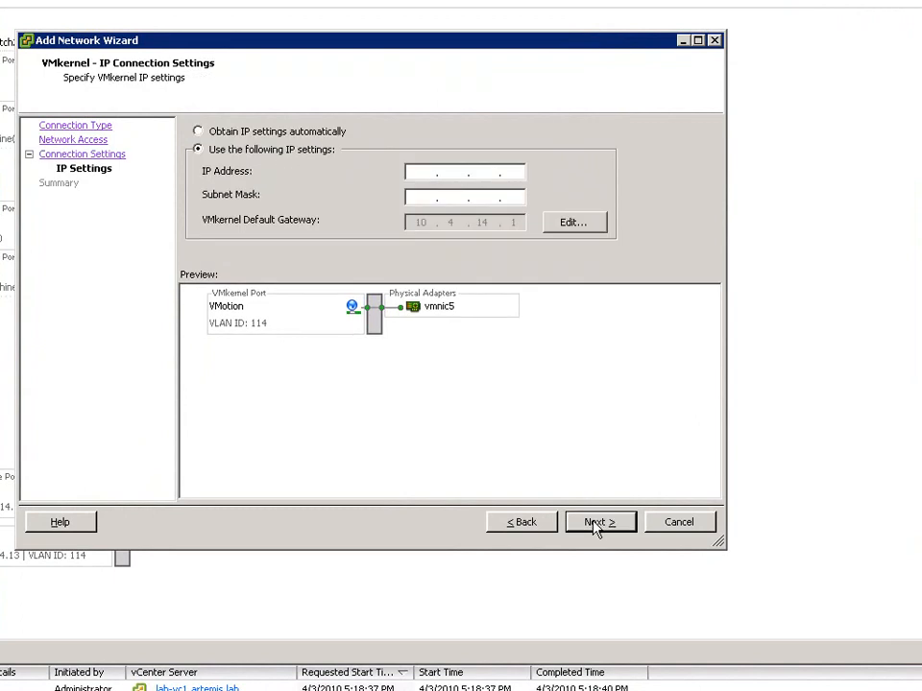
- Assign the VMkernel port IP address 10.4.14.17 with subnet mask 255.255.255.0 and create the connection
{"action": "left_click", "coordinate": [411, 172]}
{"action": "type", "text": "10.4.14.17"}
{"action": "key", "text": "Tab"}
{"action": "type", "text": "255 . 255 . 255 . 0"}
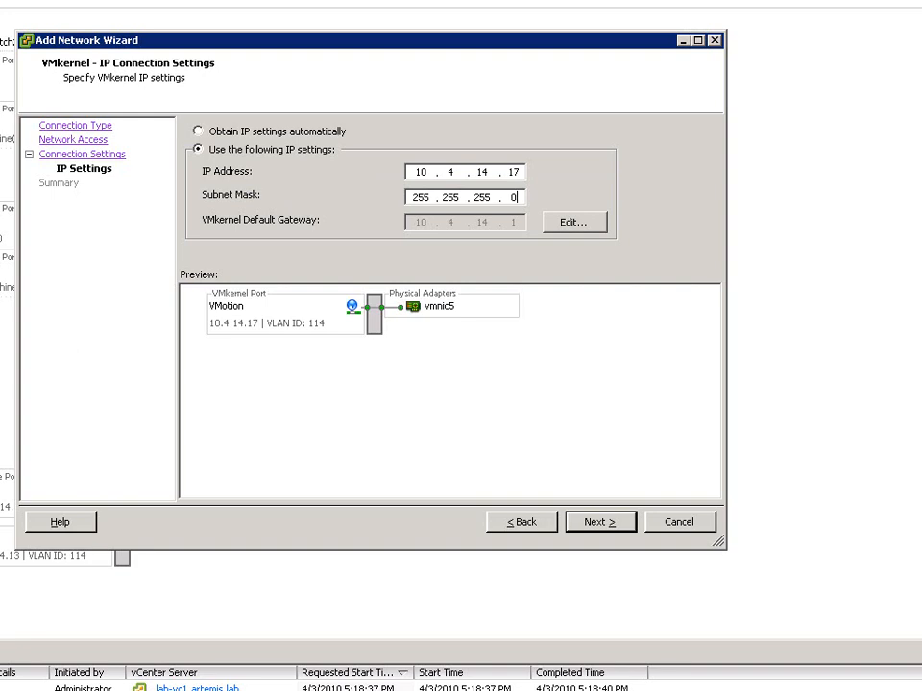
{"action": "left_click", "coordinate": [597, 525]}
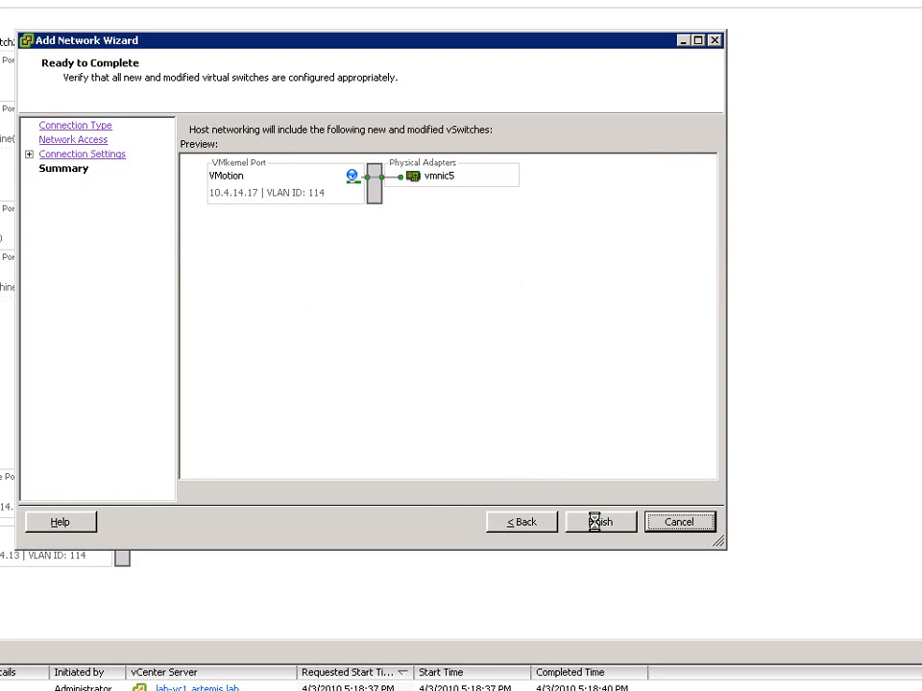
{"action": "left_click", "coordinate": [594, 521]}
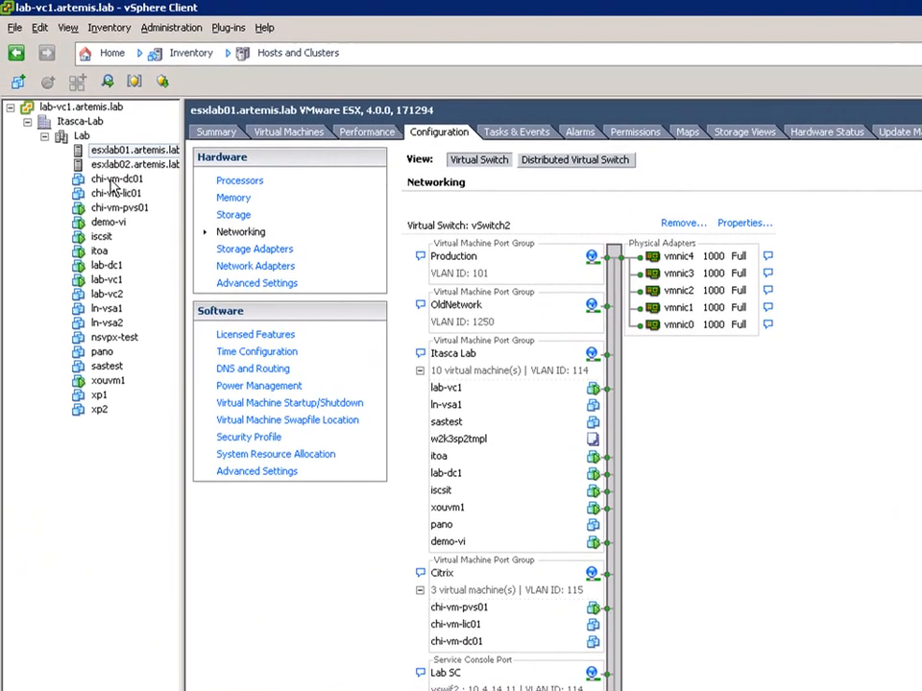
- Open the networking configuration of esxlab02.artemis.lab and set up a VMkernel connection on a new virtual switch using vmnic5
{"action": "left_click", "coordinate": [113, 166]}
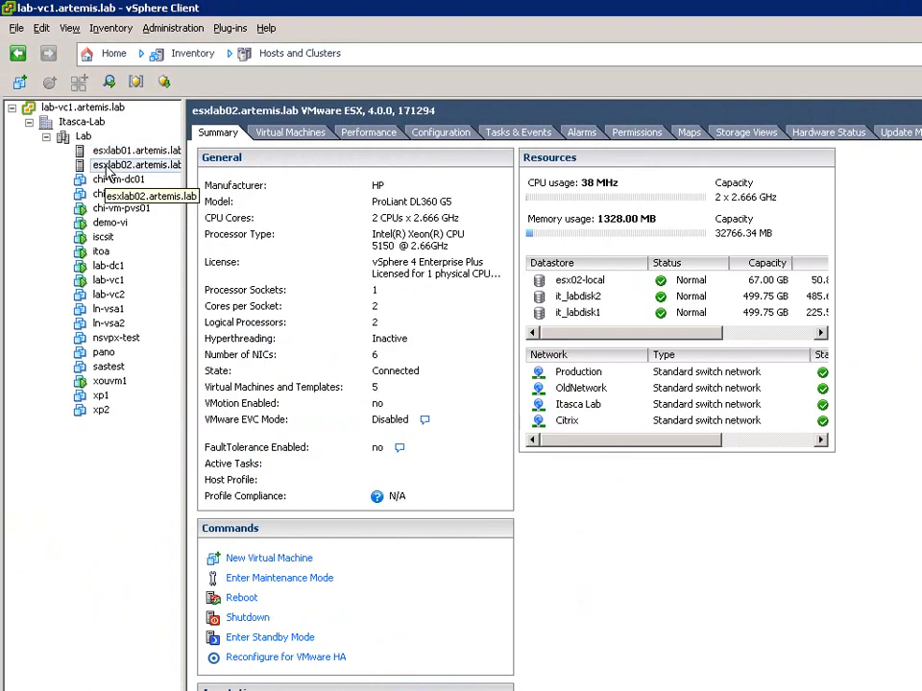
{"action": "left_click", "coordinate": [439, 134]}
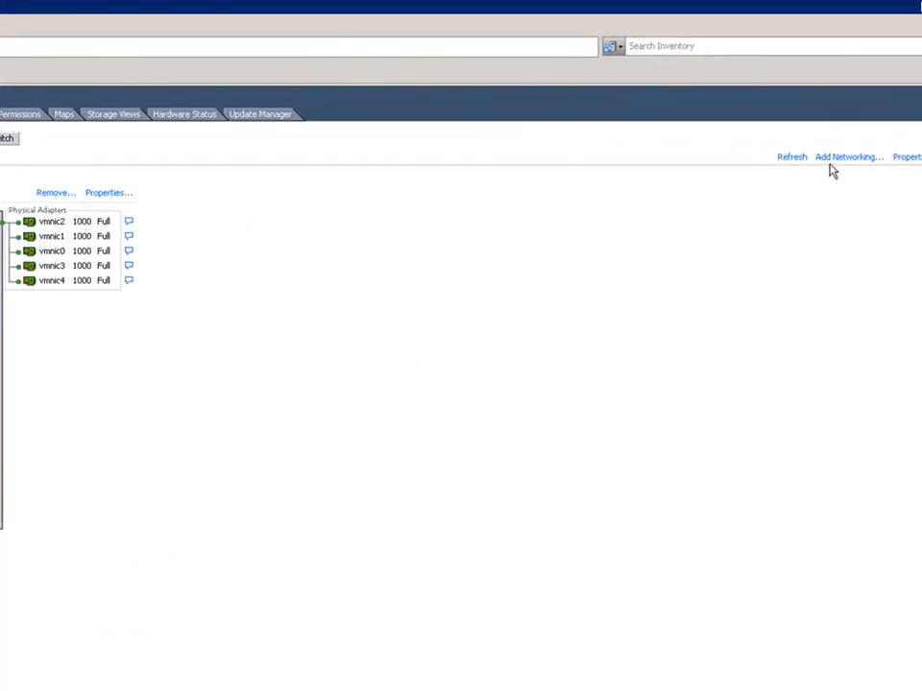
{"action": "left_click", "coordinate": [832, 158]}
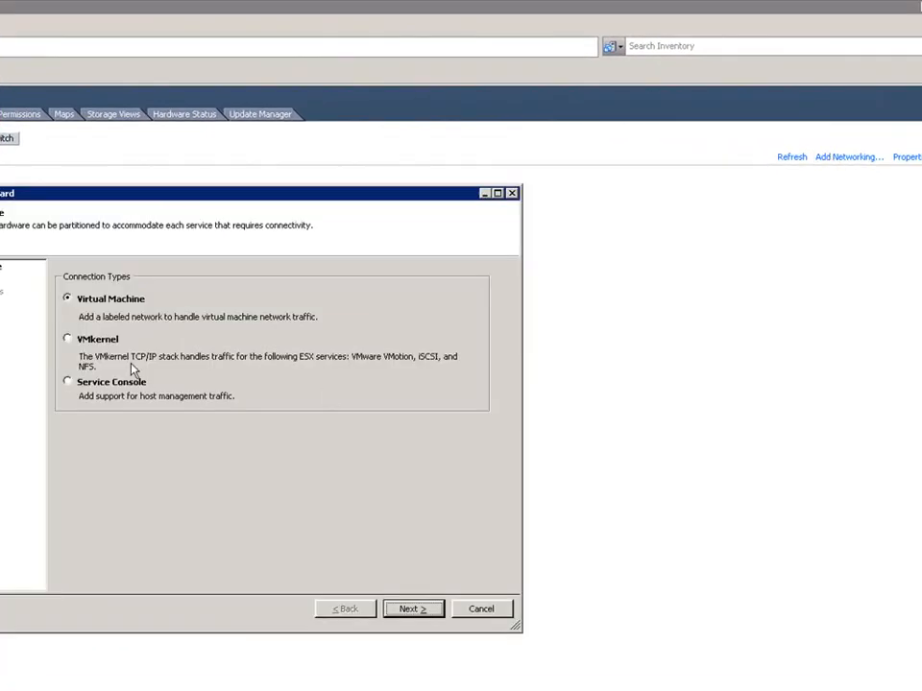
{"action": "left_click", "coordinate": [91, 341]}
{"action": "left_click", "coordinate": [412, 609]}
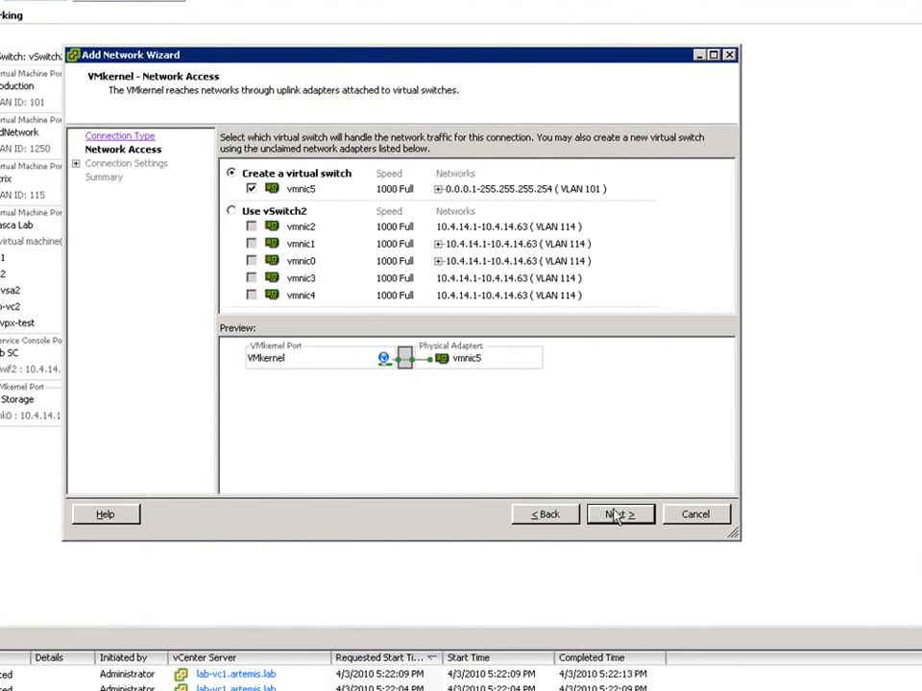
{"action": "left_click", "coordinate": [616, 515]}
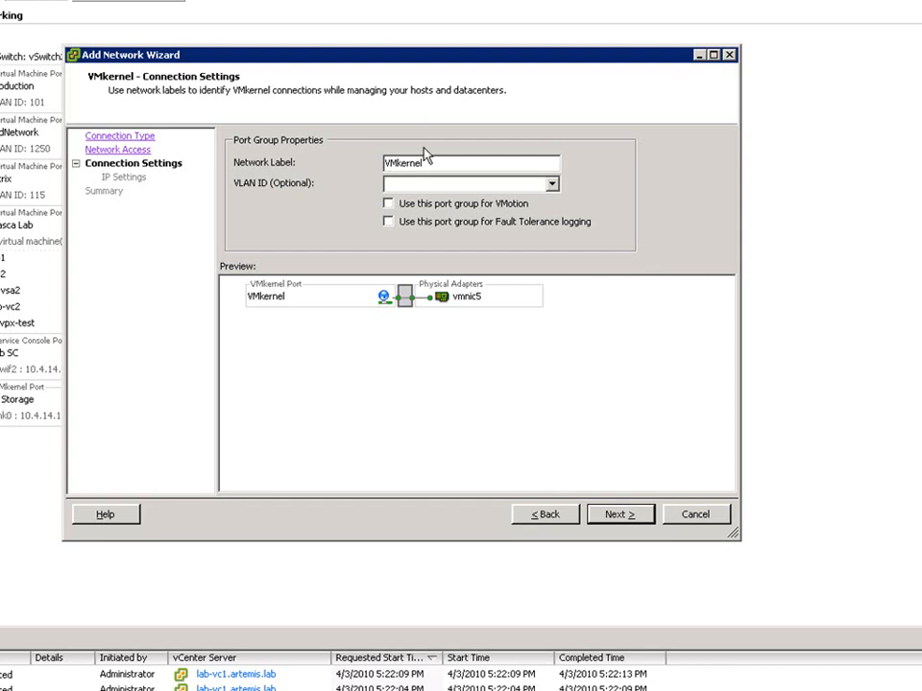
- Label the esxlab02 VMkernel port group VMotion, assign VLAN ID 114, and enable it for VMotion
{"action": "left_click_drag", "start_coordinate": [425, 161], "coordinate": [330, 176]}
{"action": "type", "text": "VMotio"}
{"action": "type", "text": "n"}
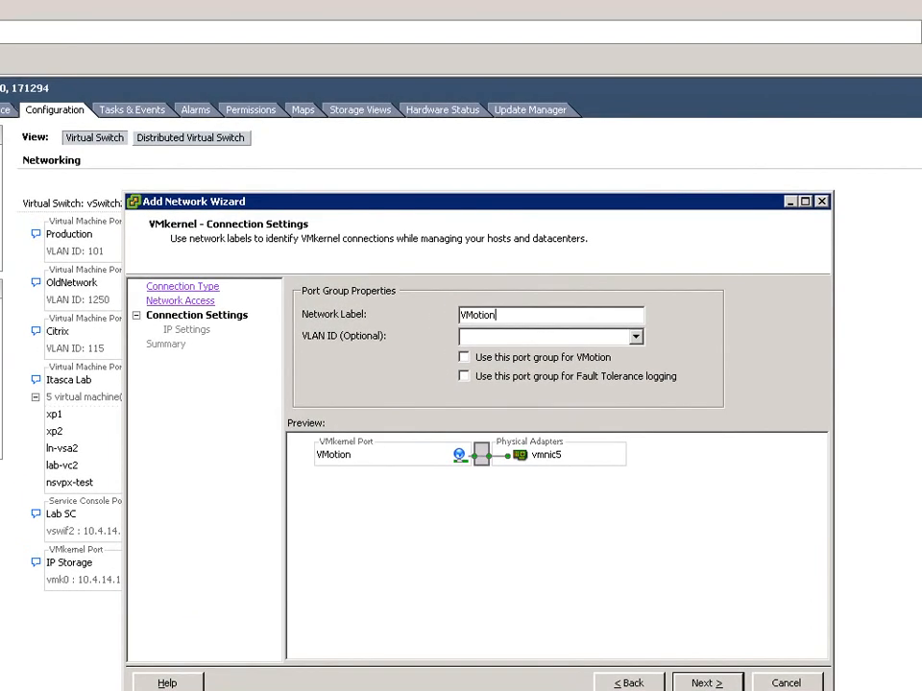
{"action": "left_click", "coordinate": [466, 336]}
{"action": "type", "text": "114"}
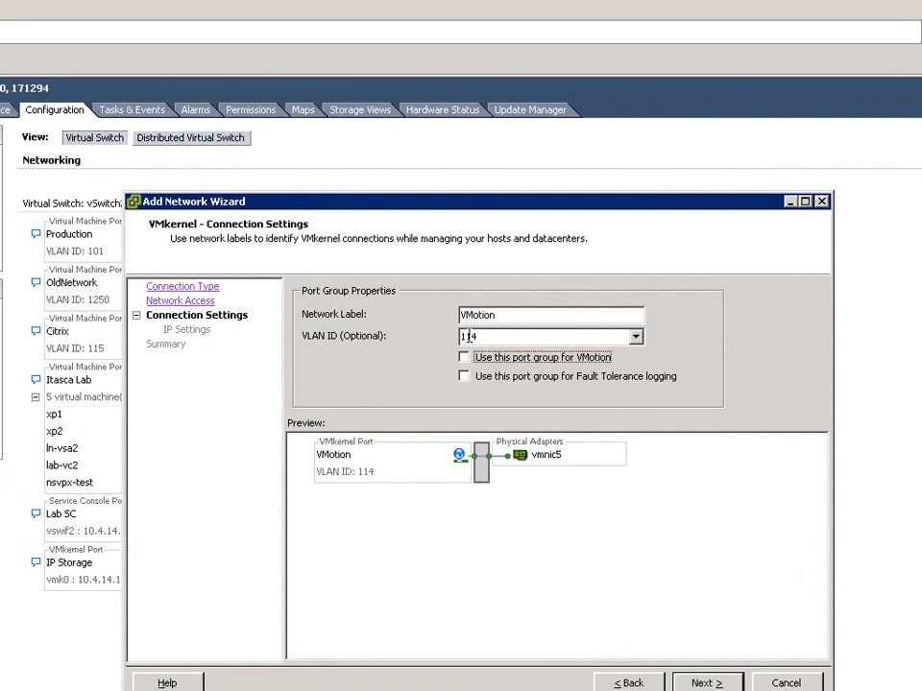
{"action": "left_click", "coordinate": [464, 357]}
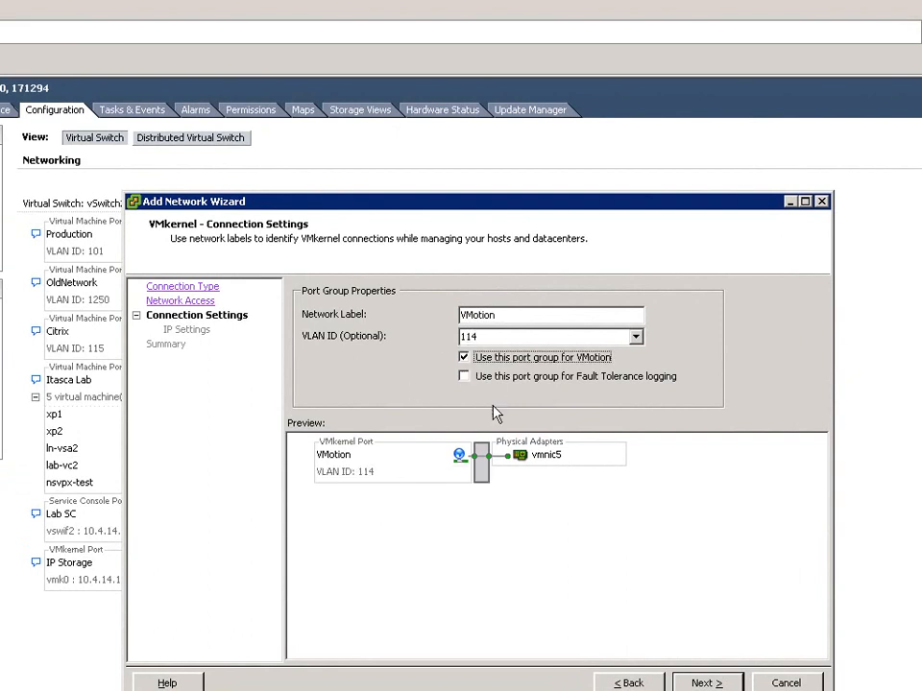
{"action": "left_click", "coordinate": [702, 683]}
- Assign the esxlab02 VMkernel port IP address 10.4.14.18 with subnet mask 255.255.255.0 and create the connection
{"action": "left_click", "coordinate": [517, 332]}
{"action": "type", "text": "10 . 4 . 14 "}
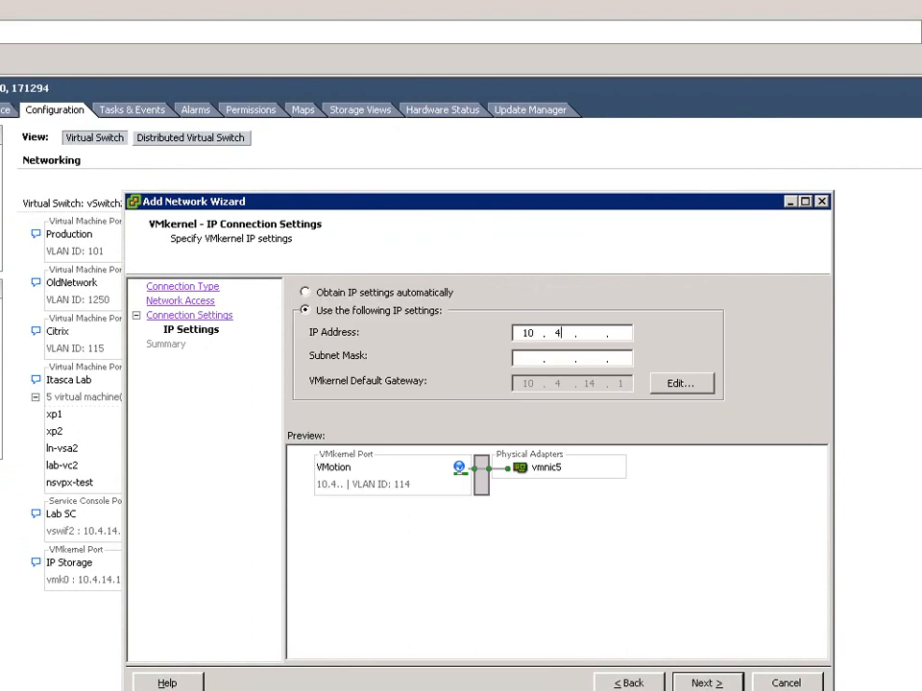
{"action": "type", "text": ". 18"}
{"action": "key", "text": "Tab"}
{"action": "type", "text": "255 . "}
{"action": "type", "text": "255 . 255 . 0"}
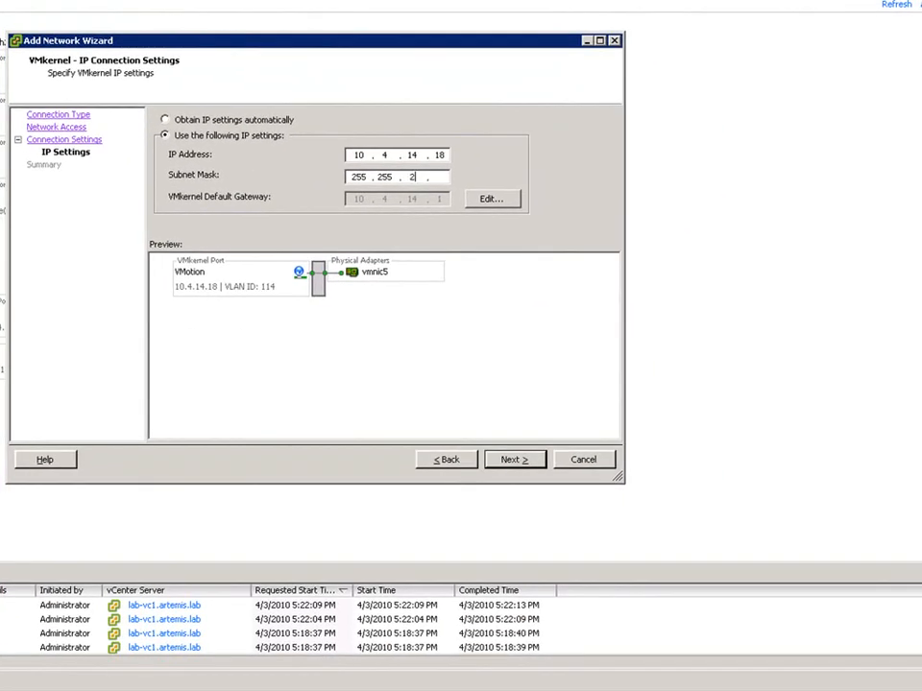
{"action": "left_click", "coordinate": [514, 459]}
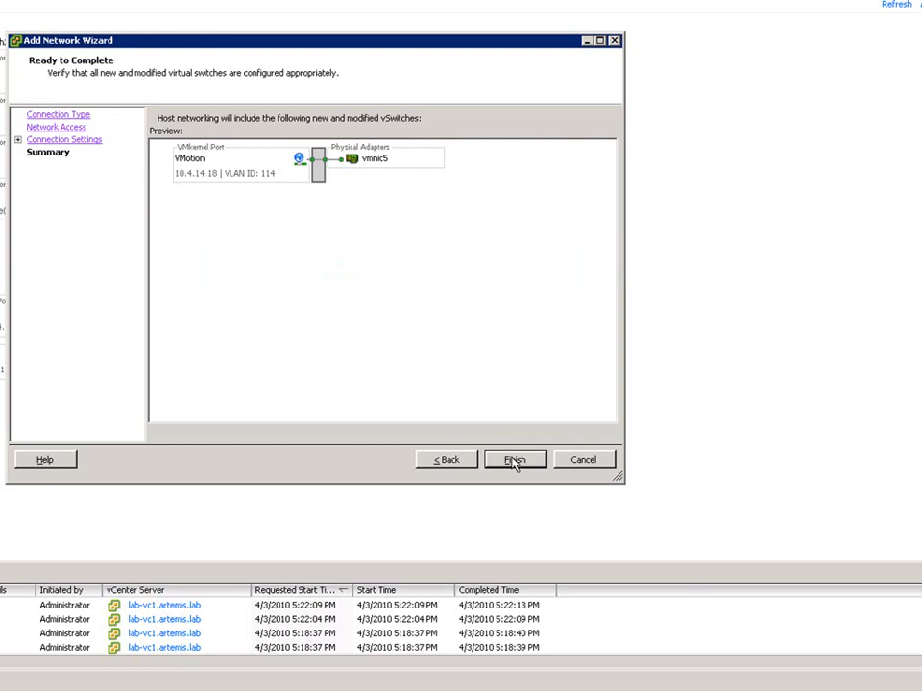
{"action": "left_click", "coordinate": [514, 460]}
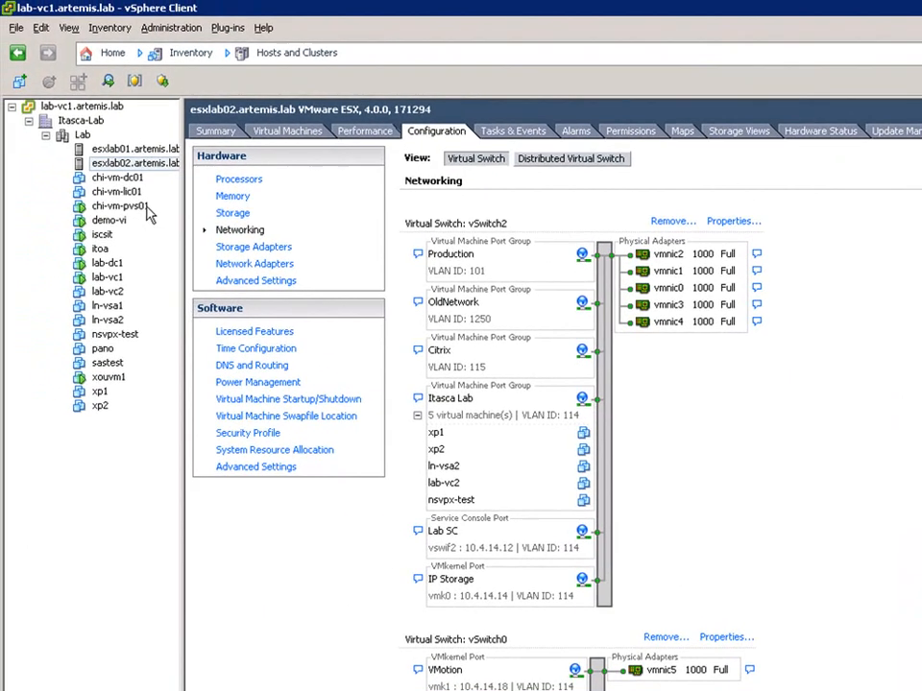
- Migrate chi-vm-pvs01 to the esxlab02.artemis.lab host, performing the VMotion with available CPU resources
{"action": "right_click", "coordinate": [97, 190]}
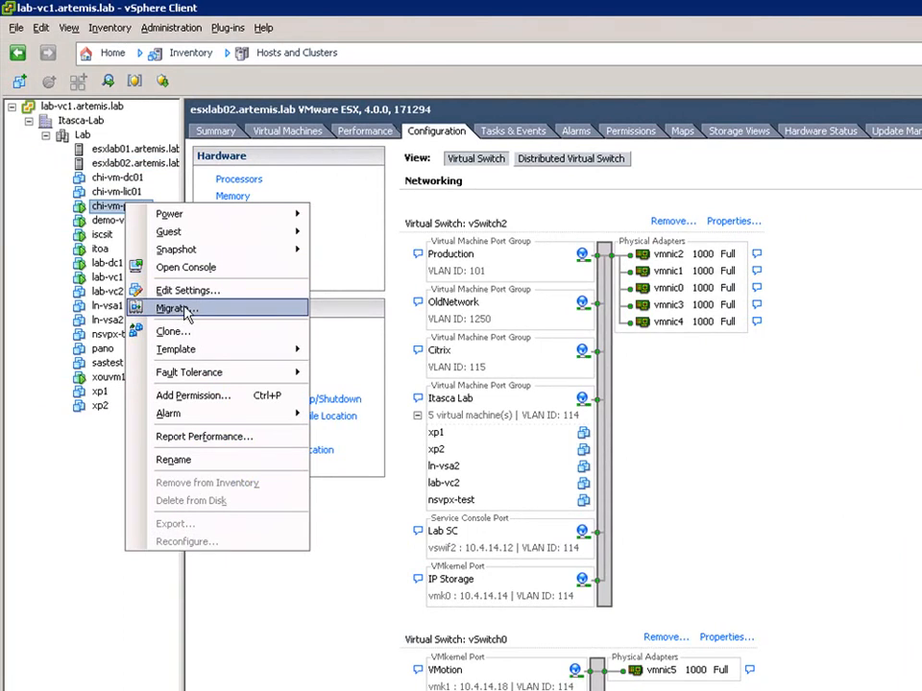
{"action": "left_click", "coordinate": [84, 481]}
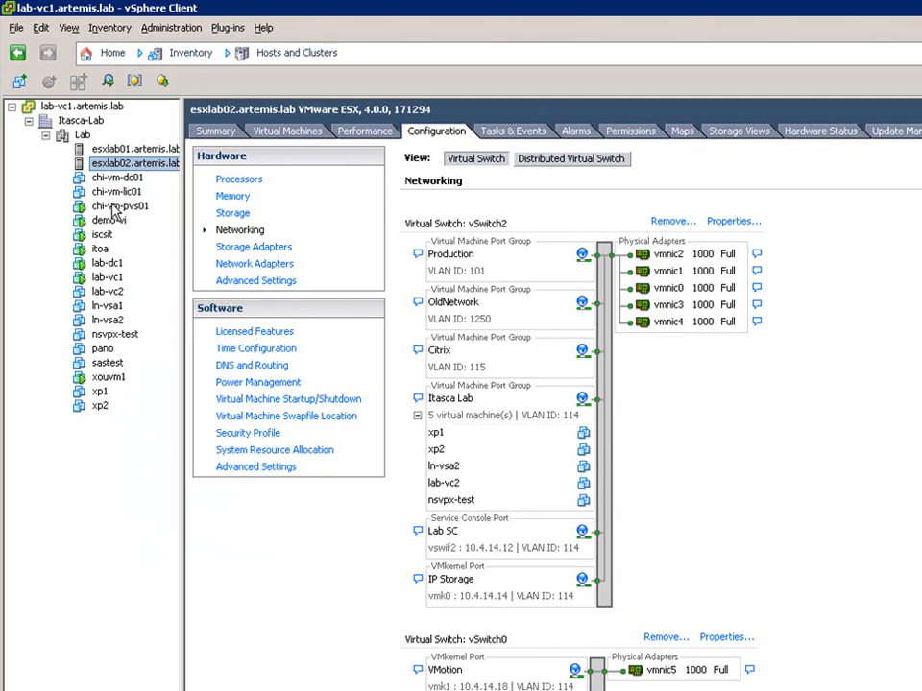
{"action": "left_click", "coordinate": [113, 207]}
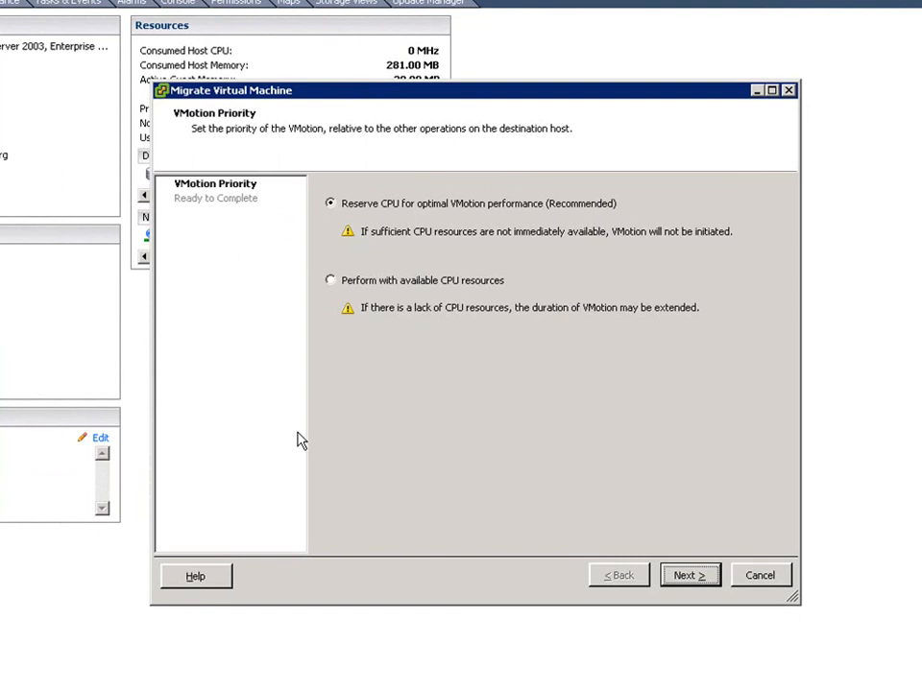
{"action": "left_click", "coordinate": [332, 281]}
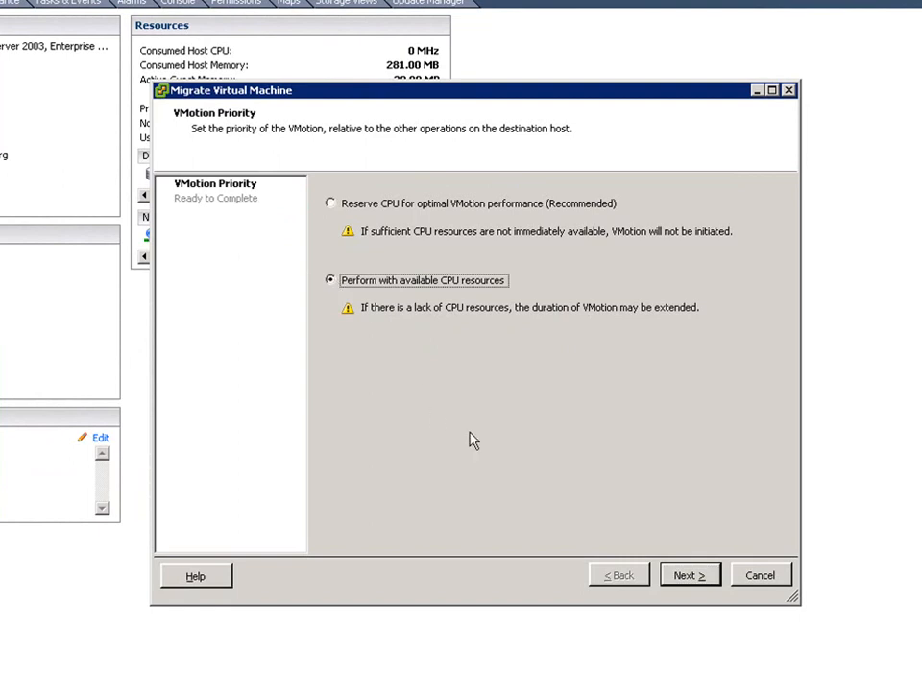
{"action": "left_click", "coordinate": [689, 576]}
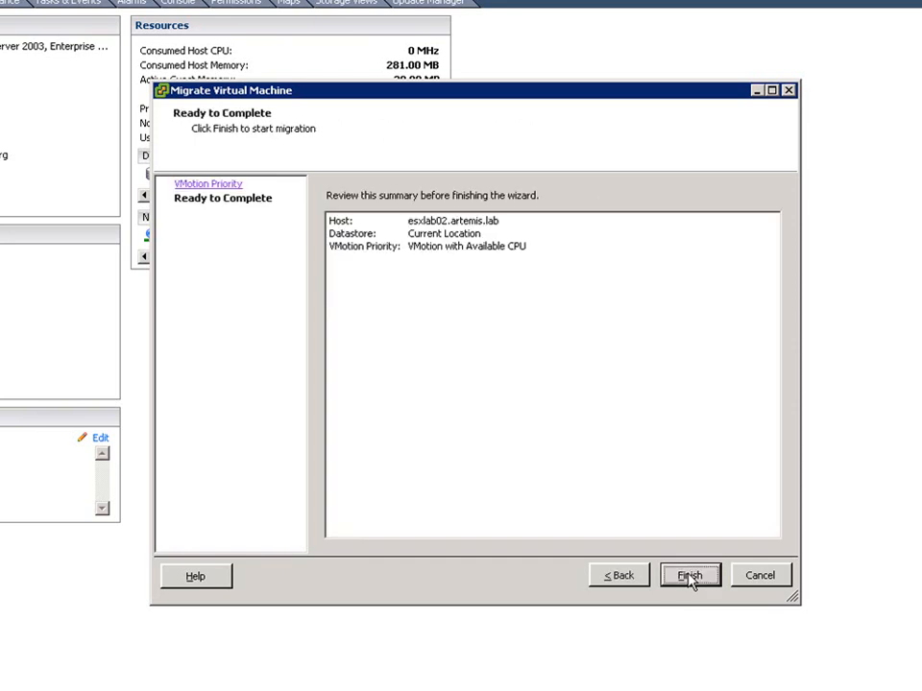
{"action": "left_click", "coordinate": [690, 576]}
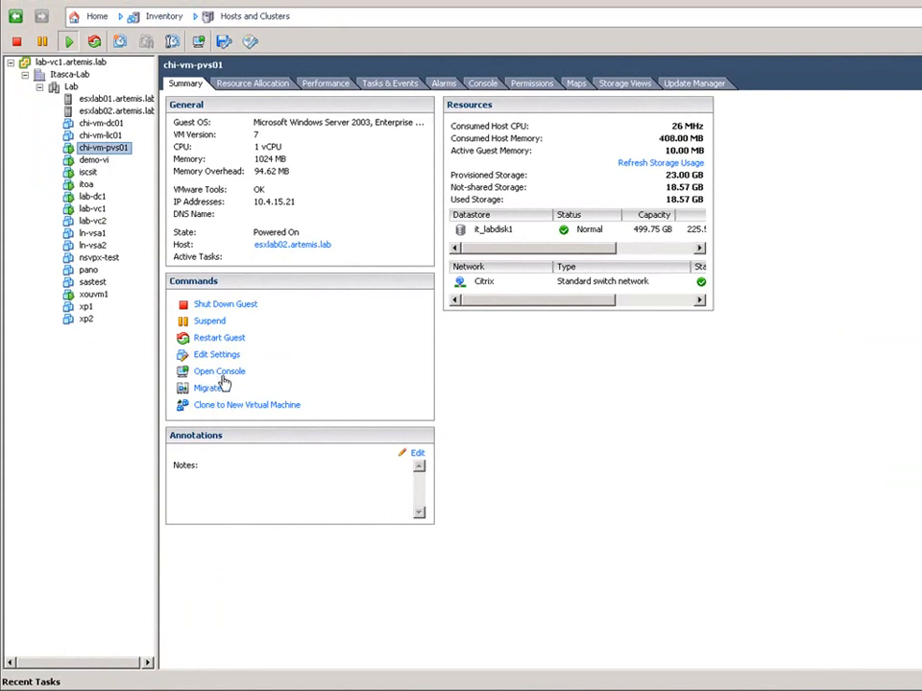
- Open the console of chi-vm-pvs01, enter the guest account password, and move the console window clear of the inventory
{"action": "left_click", "coordinate": [219, 372]}
{"action": "type", "text": "*****"}
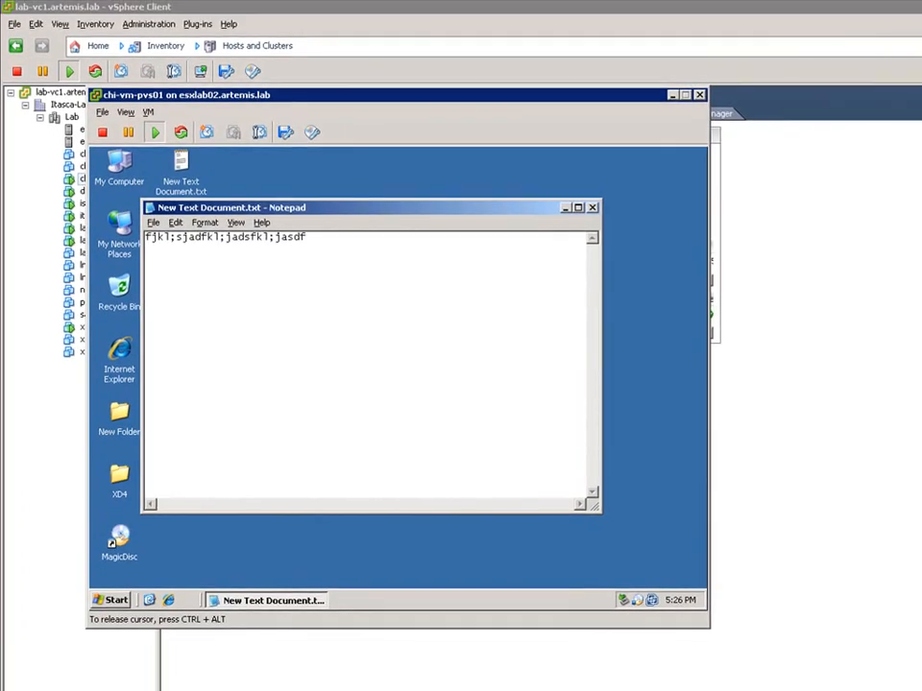
{"action": "left_click_drag", "start_coordinate": [307, 100], "coordinate": [749, 125]}
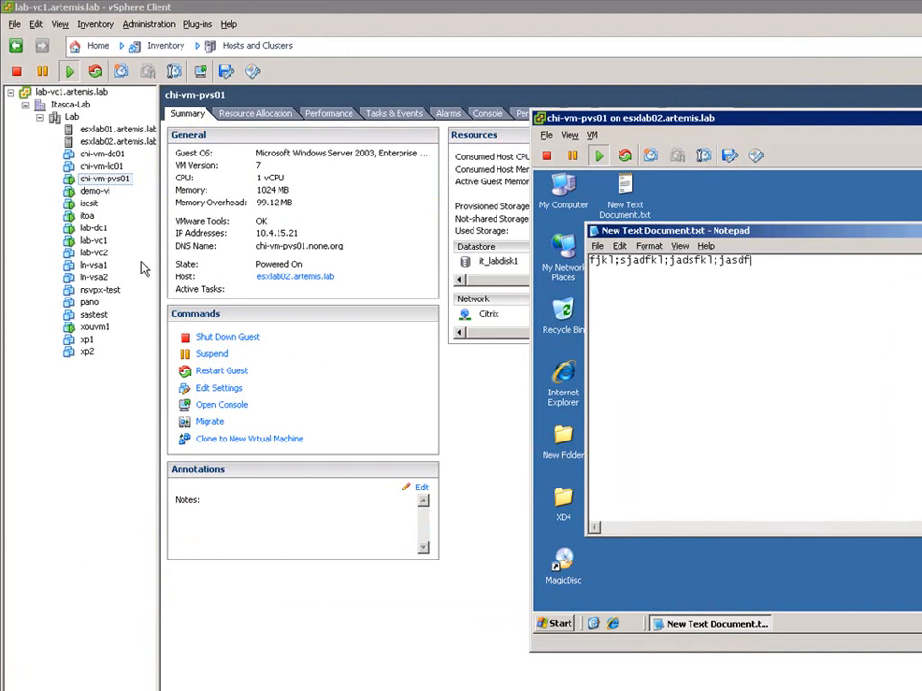
- Migrate chi-vm-pvs01 to the esxlab01.artemis.lab host by changing host only, performing the VMotion with available CPU resources
{"action": "left_click", "coordinate": [120, 182]}
{"action": "right_click", "coordinate": [120, 181]}
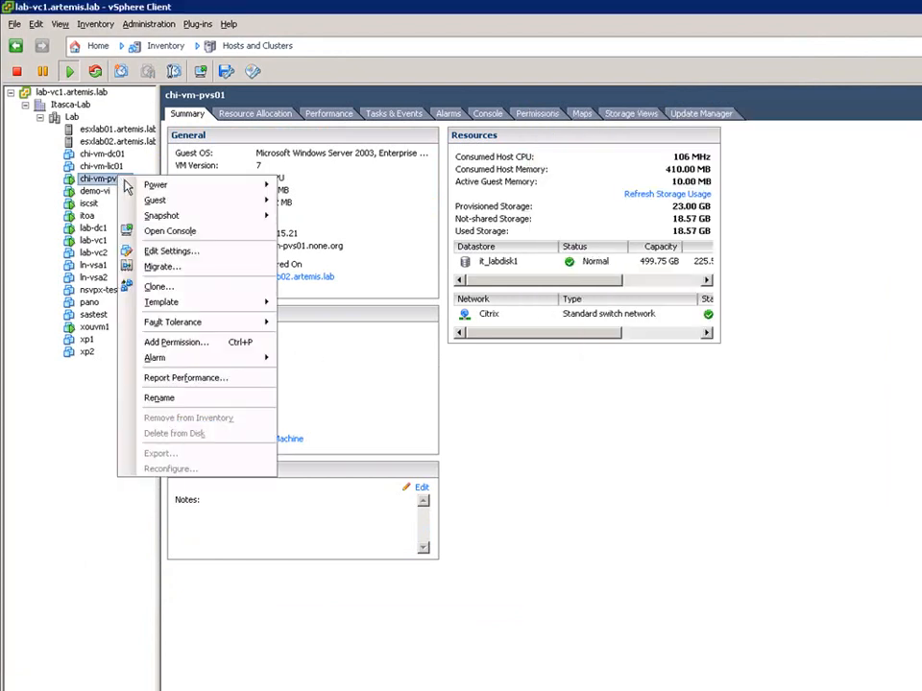
{"action": "left_click", "coordinate": [191, 267]}
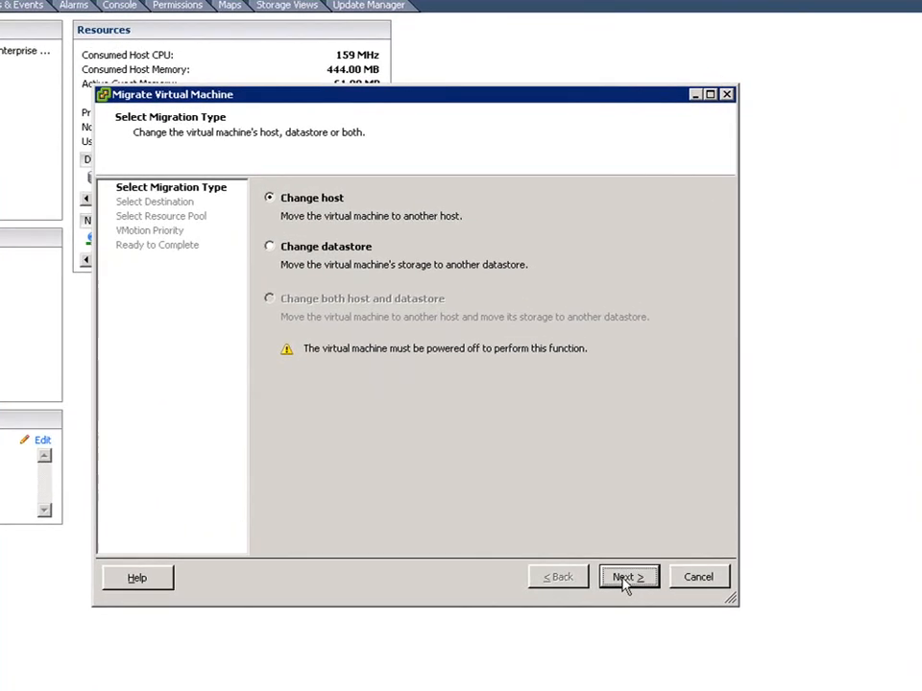
{"action": "left_click", "coordinate": [643, 519]}
{"action": "left_click", "coordinate": [284, 209]}
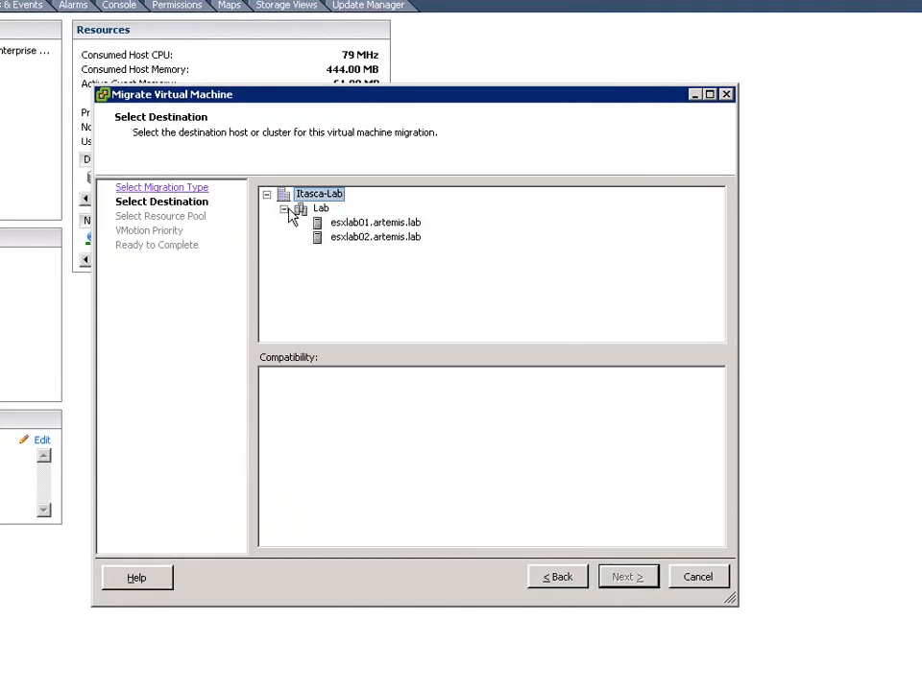
{"action": "left_click", "coordinate": [371, 240]}
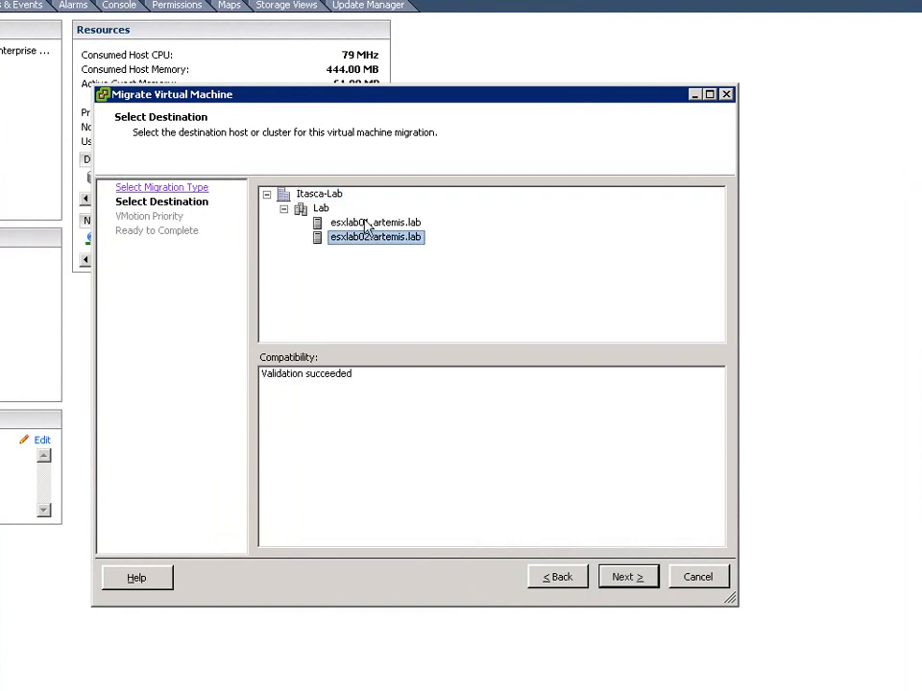
{"action": "left_click", "coordinate": [363, 223]}
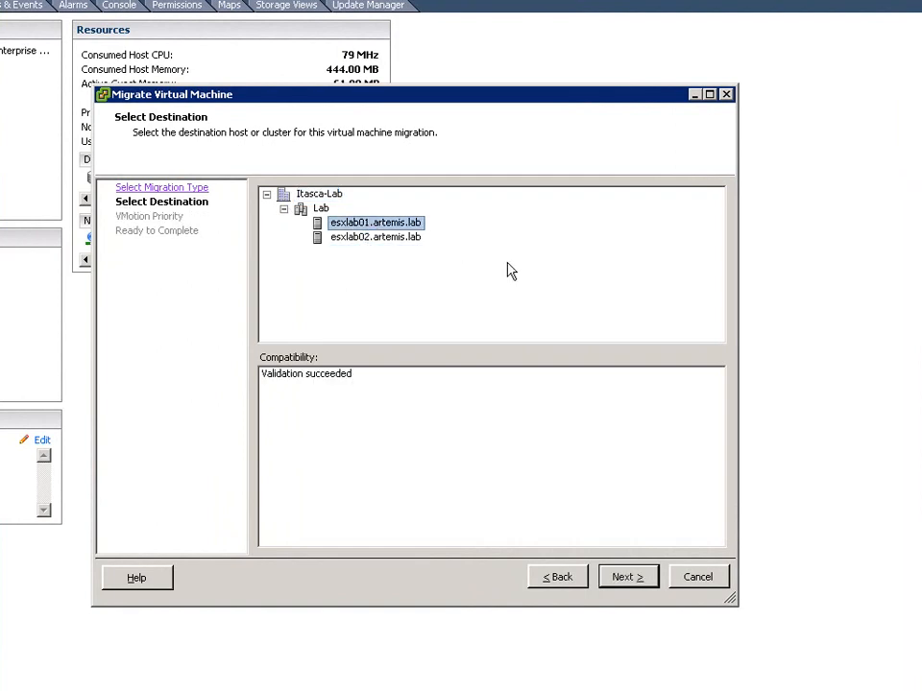
{"action": "left_click", "coordinate": [624, 579]}
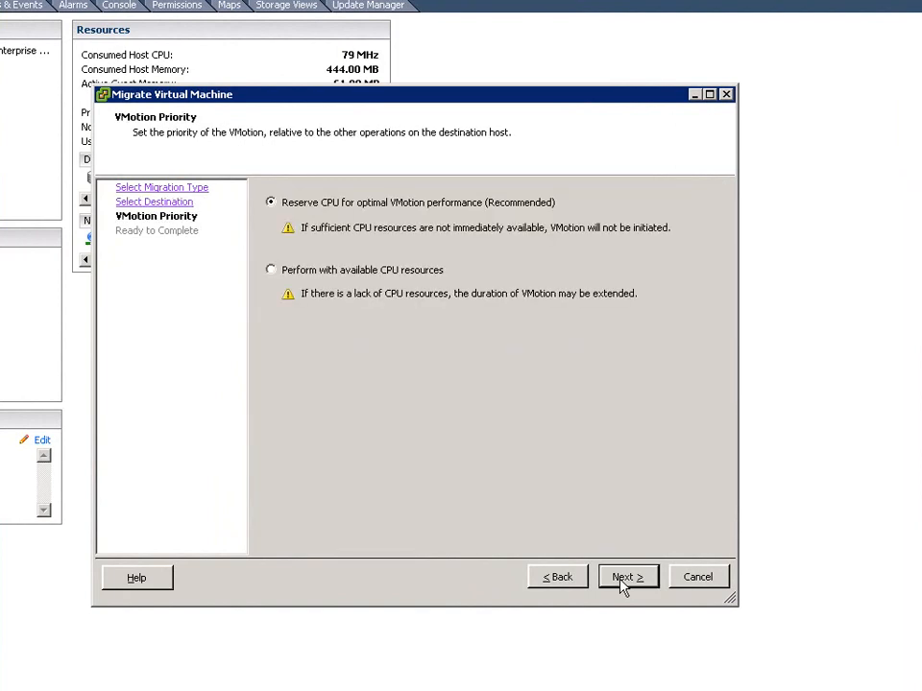
{"action": "left_click", "coordinate": [275, 272]}
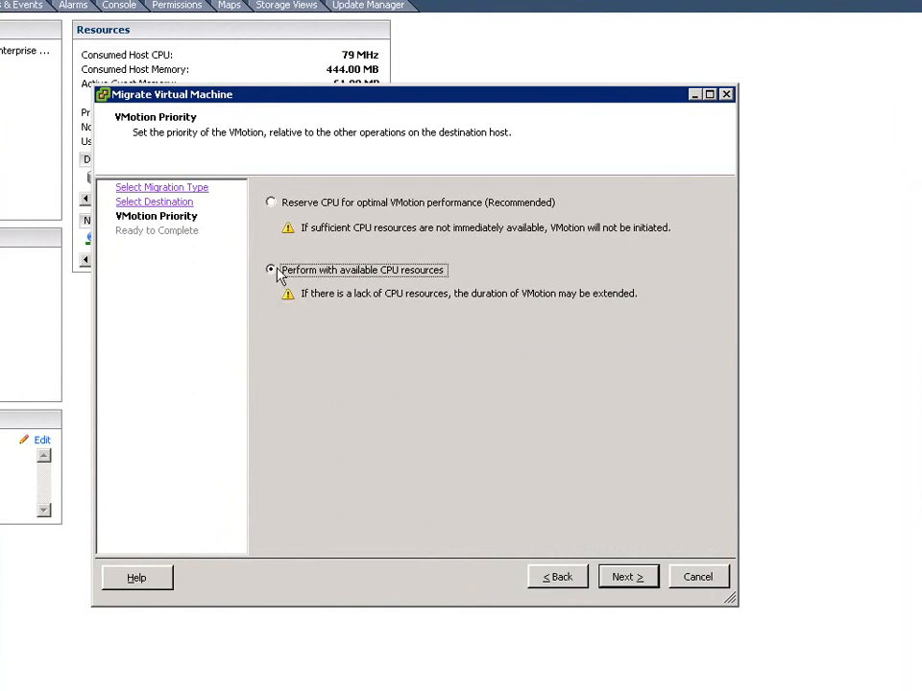
{"action": "left_click", "coordinate": [629, 578]}
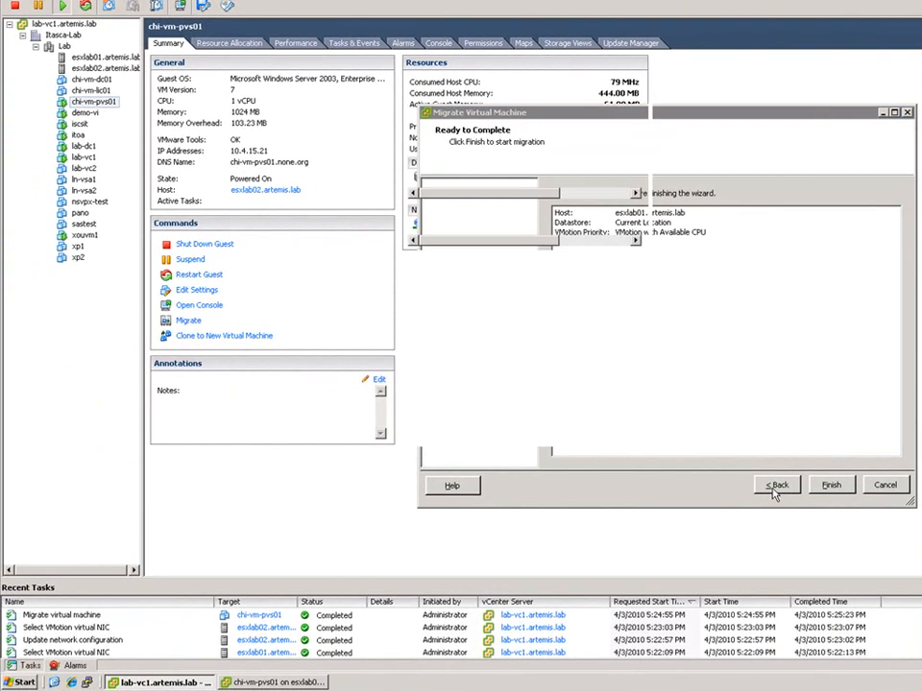
{"action": "left_click", "coordinate": [831, 485]}
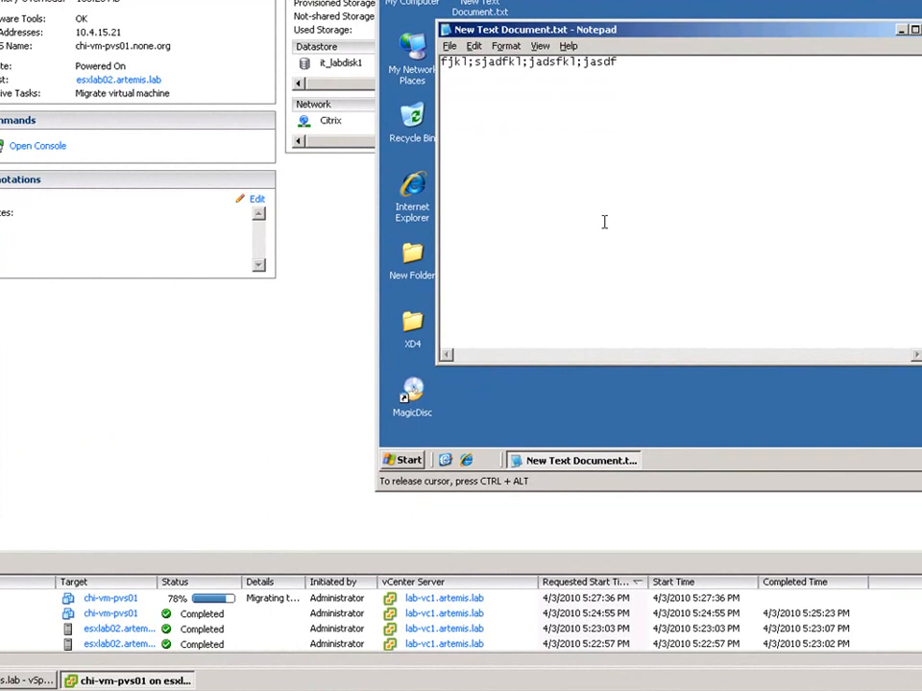
- Write a long run of random letters in the guest's New Text Document.txt during the migration, and release the cursor from the console
{"action": "type", "text": "sjadfjsflsjkfljksdfklsjfljasdfslkfdjsjkd"}
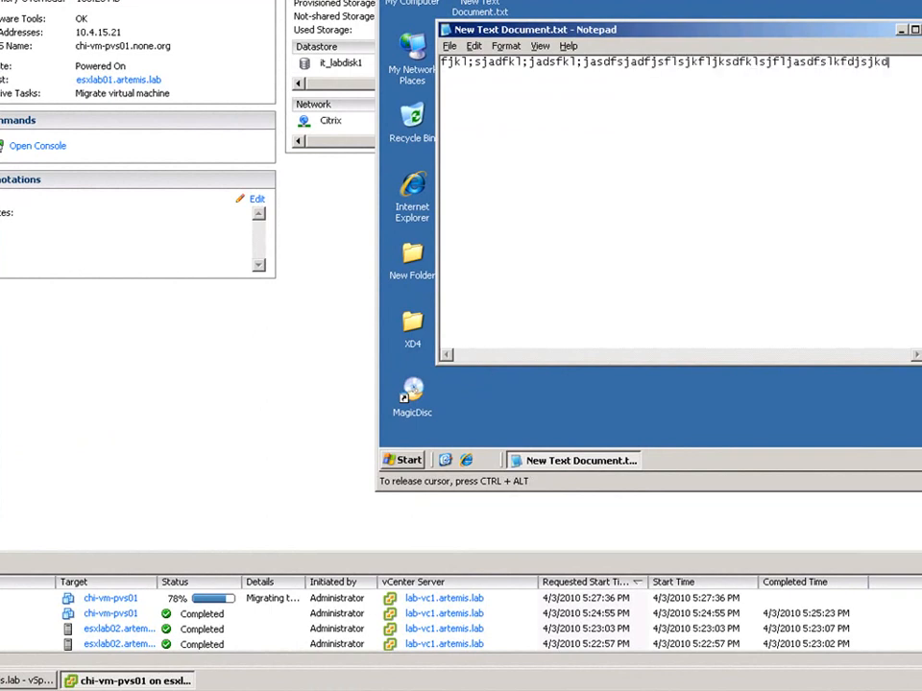
{"action": "type", "text": "flskjfdlkjasfkl;sjadfllajdflsjdfljfsfj"}
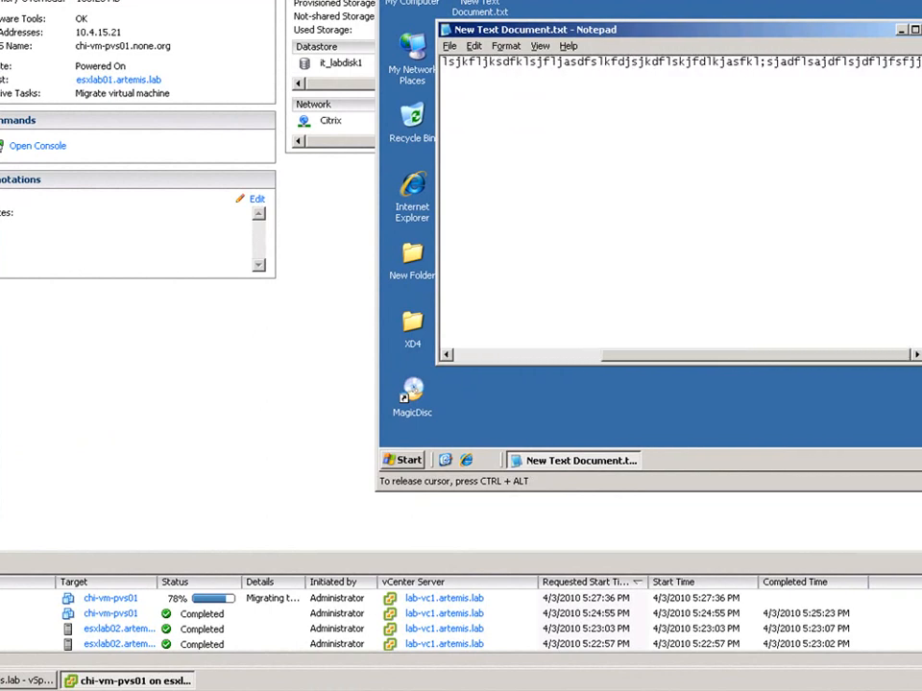
{"action": "type", "text": "aksfjl;jasfljdfjasfkljasflasjdfl;s"}
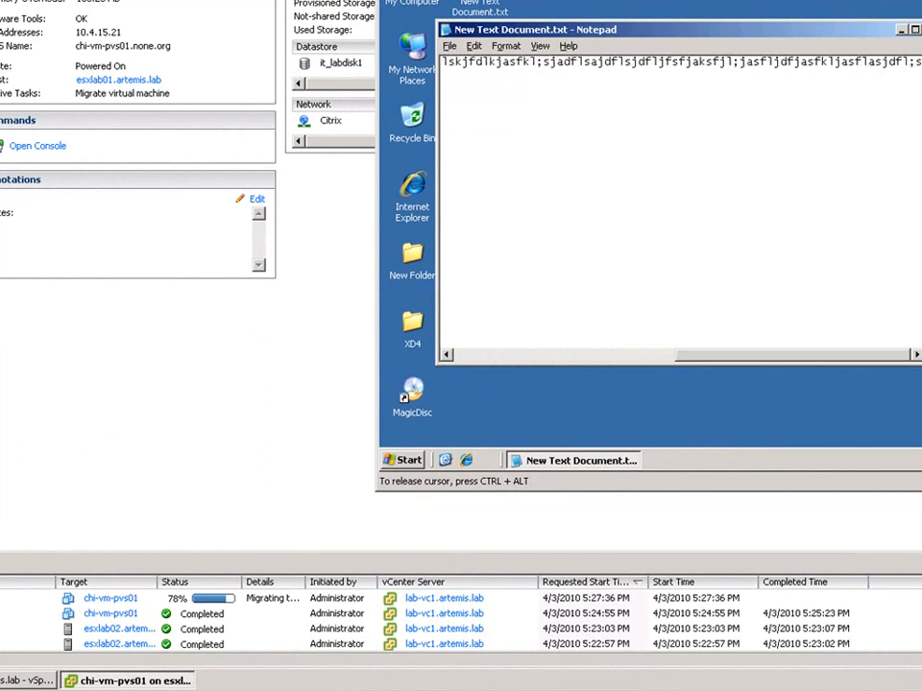
{"action": "type", "text": "fjdsjfsjfdsjflsjfklsjflfljsjflksjdfklsjfklsjf"}
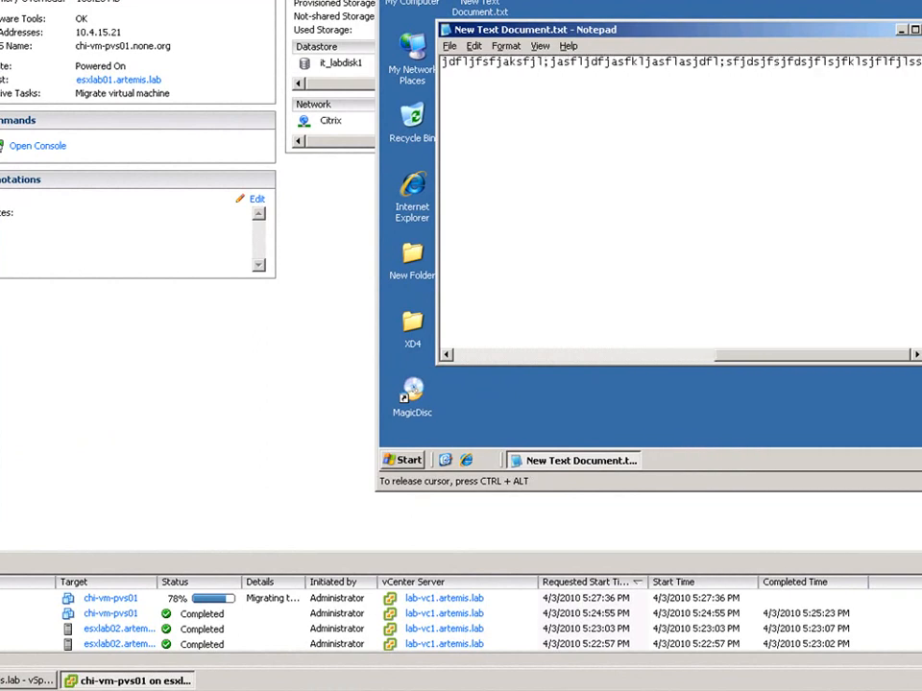
{"action": "type", "text": "klsfsjflksjflksf;jsalajs"}
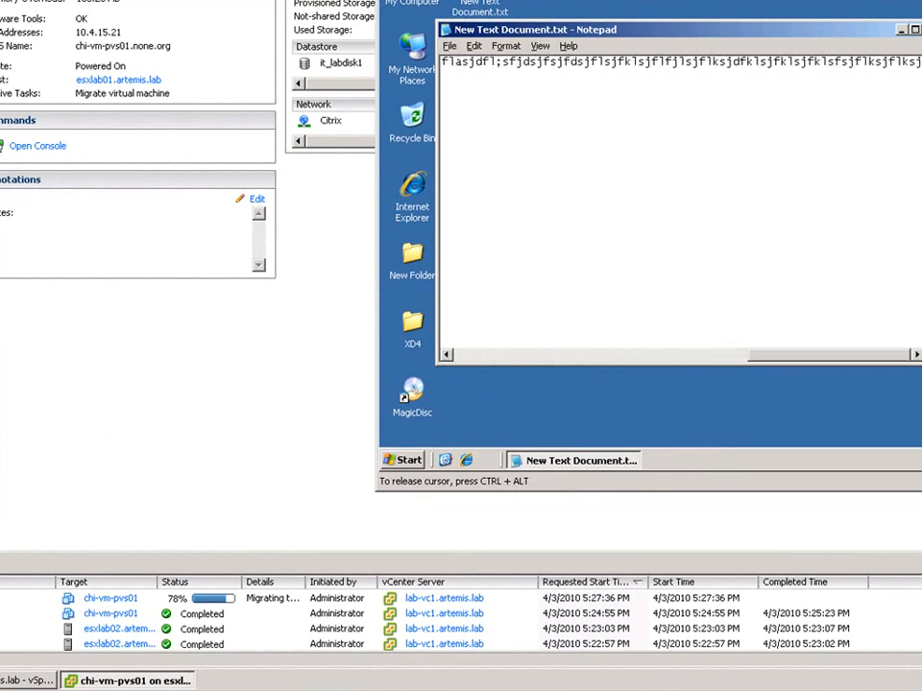
{"action": "type", "text": "ljksd"}
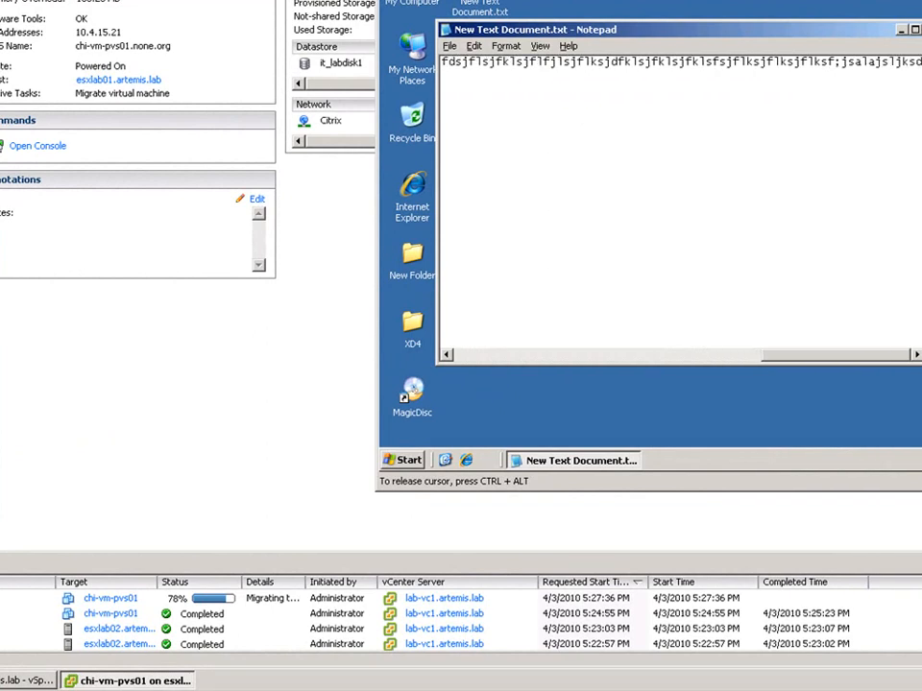
{"action": "type", "text": "fklfjlajkdsflkjasdflkjasdflsjlksjksljdklsdjf"}
{"action": "type", "text": "kljsfklsjfasjkfklsdj;lsaklsdjf"}
{"action": "type", "text": "klsjdfklsjdfklsjdfkjsd"}
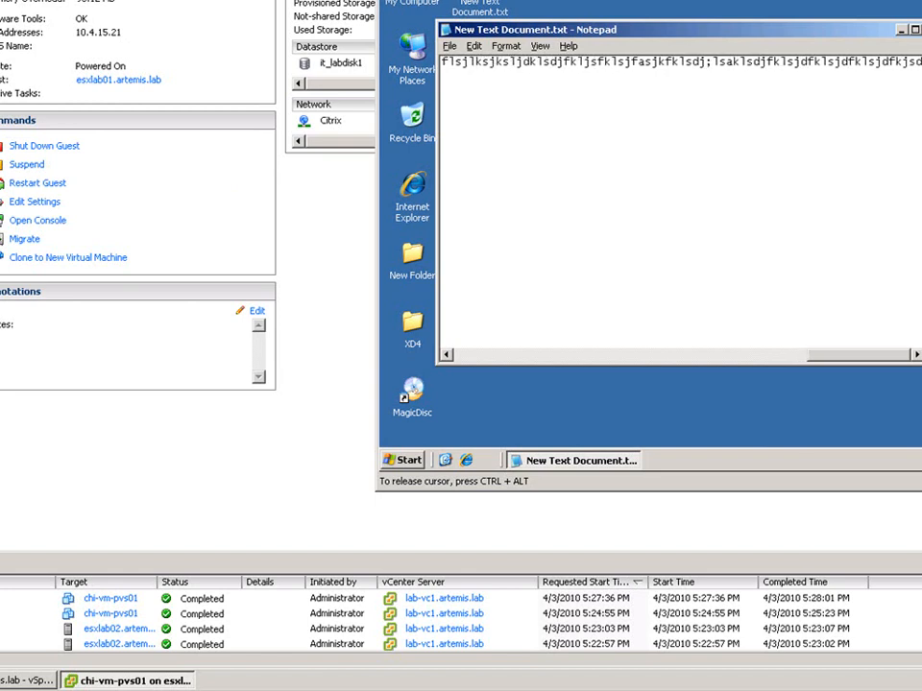
{"action": "key", "text": "ctrl+alt"}
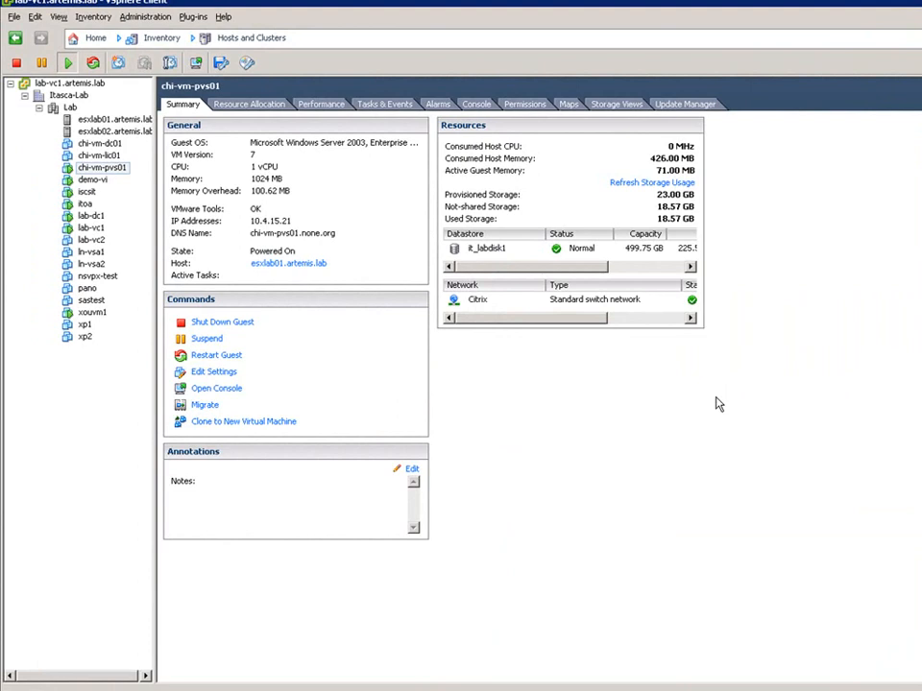
- View the chi-vm-pvs01 VMotion map, and add the Host to Network and Host to Datastore relationships to the esxlab02.artemis.lab map
{"action": "left_click", "coordinate": [569, 102]}
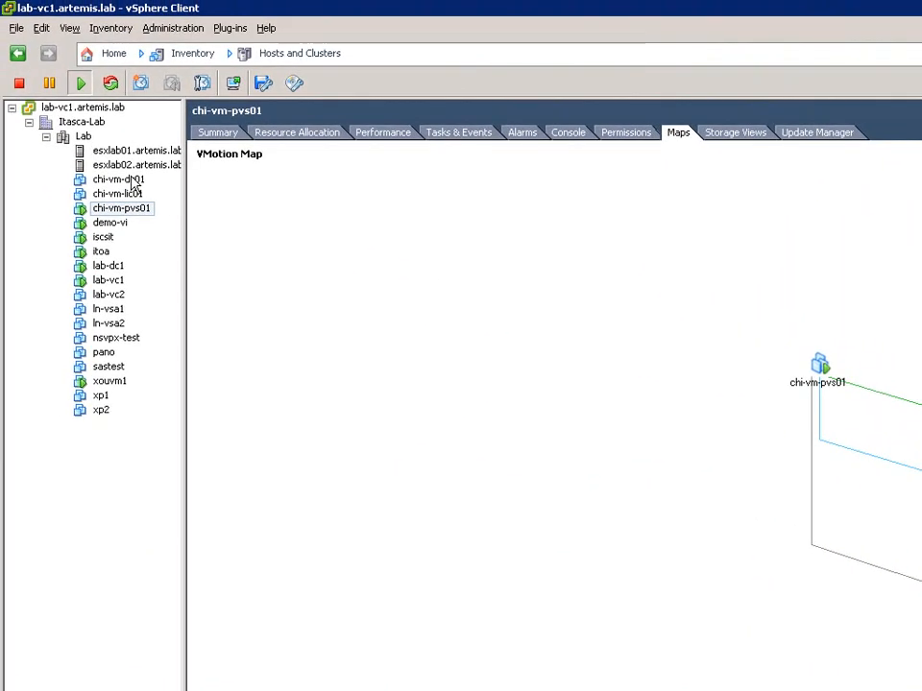
{"action": "left_click", "coordinate": [89, 165]}
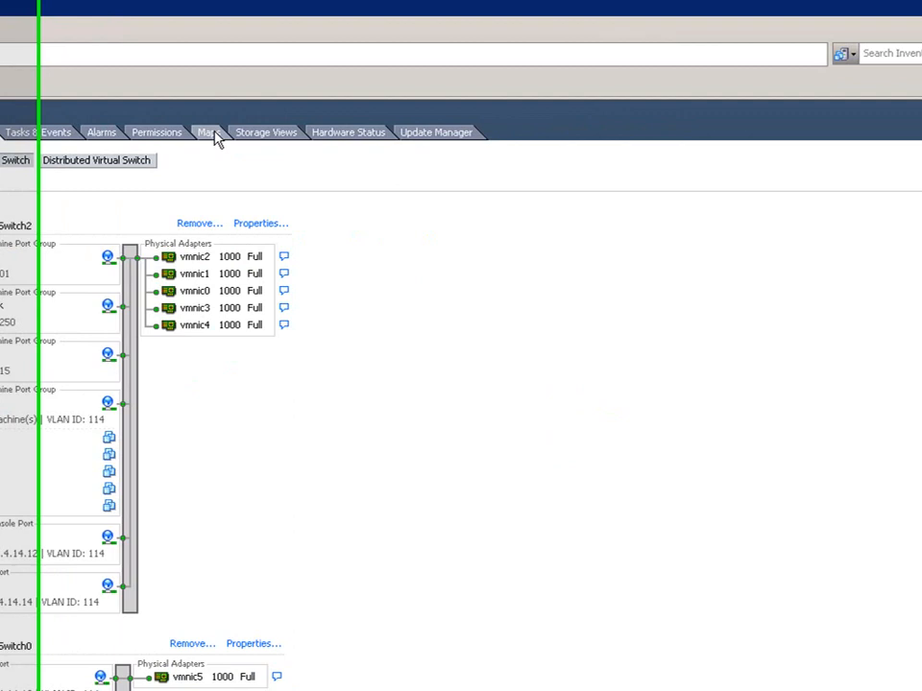
{"action": "left_click", "coordinate": [616, 133]}
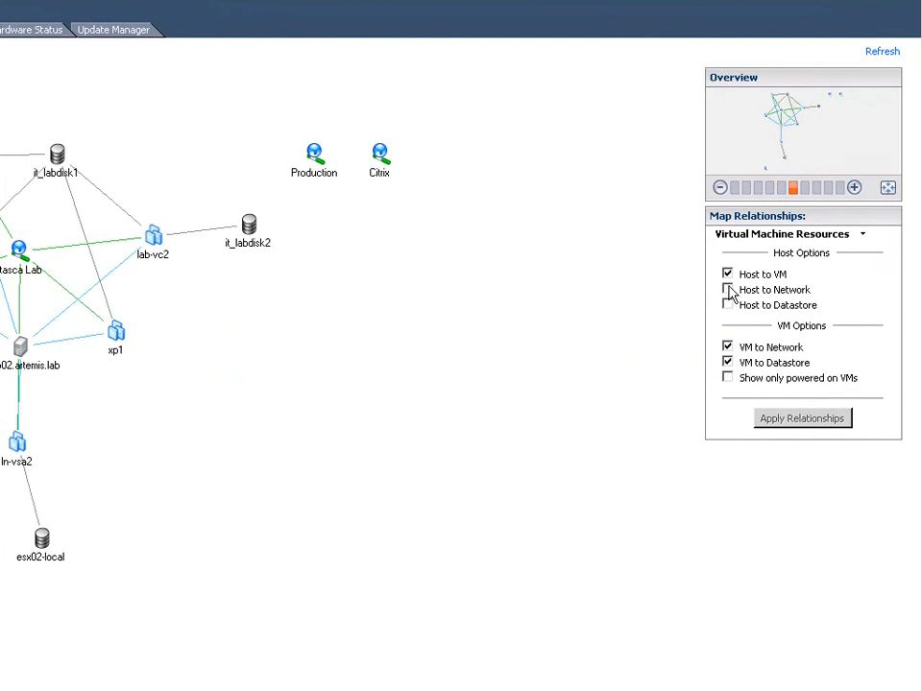
{"action": "left_click", "coordinate": [727, 290]}
{"action": "left_click", "coordinate": [727, 305]}
{"action": "left_click", "coordinate": [788, 423]}
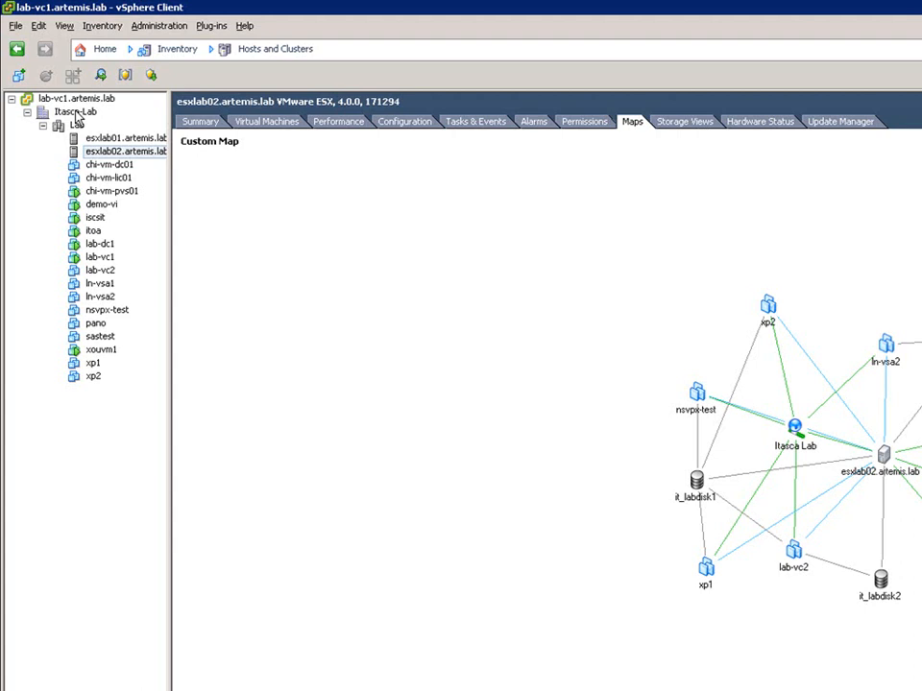
- Reduce the Lab cluster's map to Host to VM relationships by excluding Fault Tolerance, VM to Network and VM to Datastore
{"action": "left_click", "coordinate": [75, 125]}
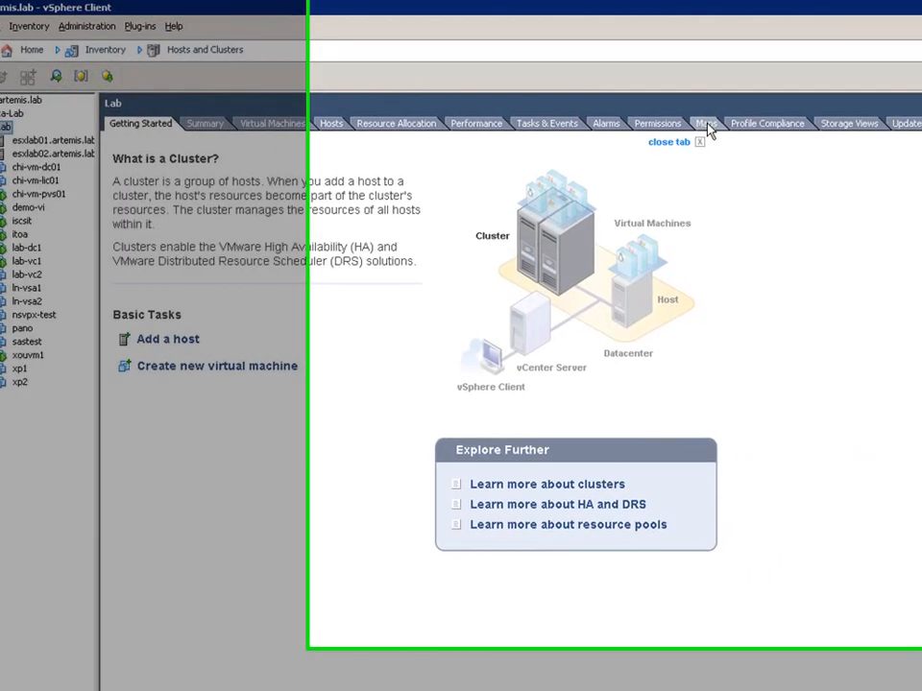
{"action": "left_click", "coordinate": [706, 124]}
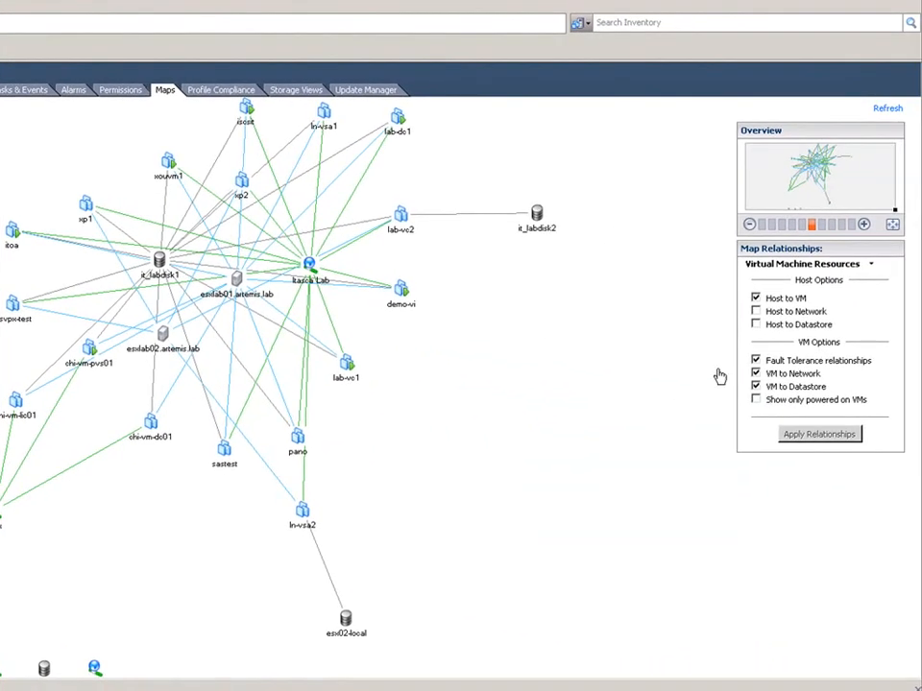
{"action": "left_click", "coordinate": [756, 373]}
{"action": "left_click", "coordinate": [756, 360]}
{"action": "left_click", "coordinate": [756, 386]}
{"action": "left_click", "coordinate": [803, 438]}
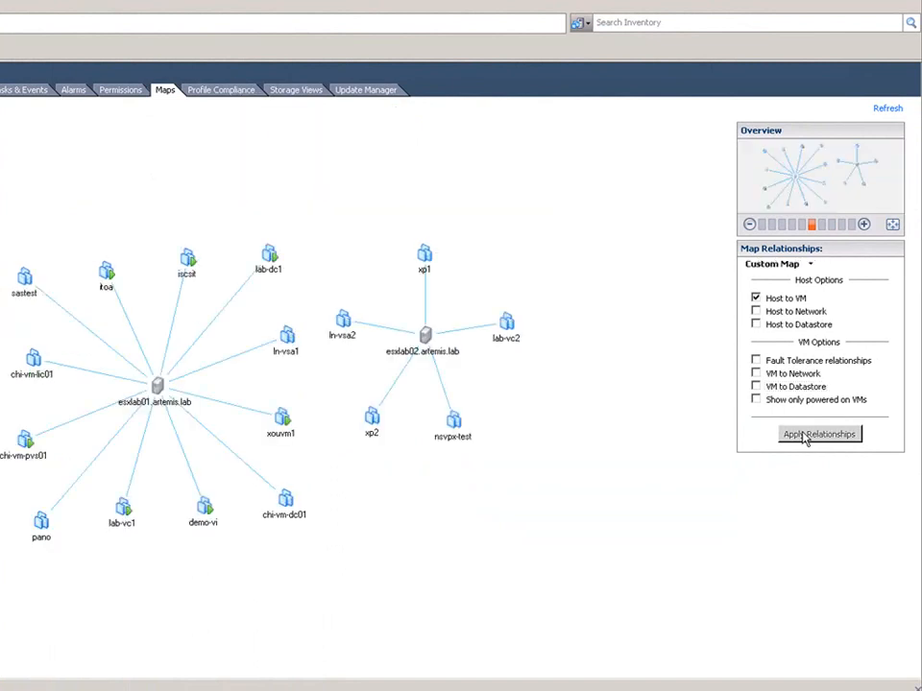
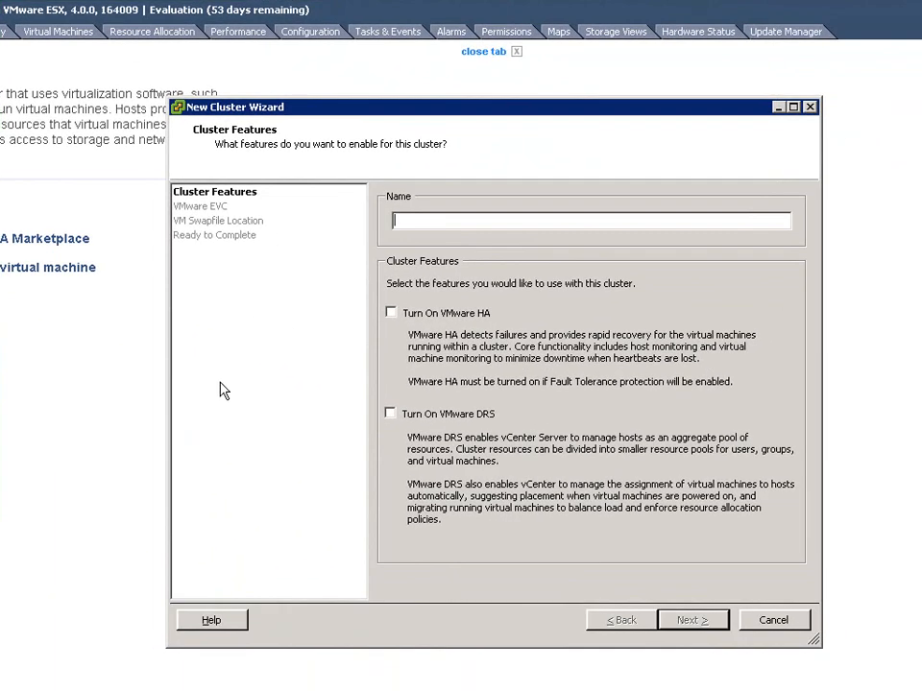
- Name the new cluster Production and turn on VMware DRS for it
{"action": "type", "text": "Production"}
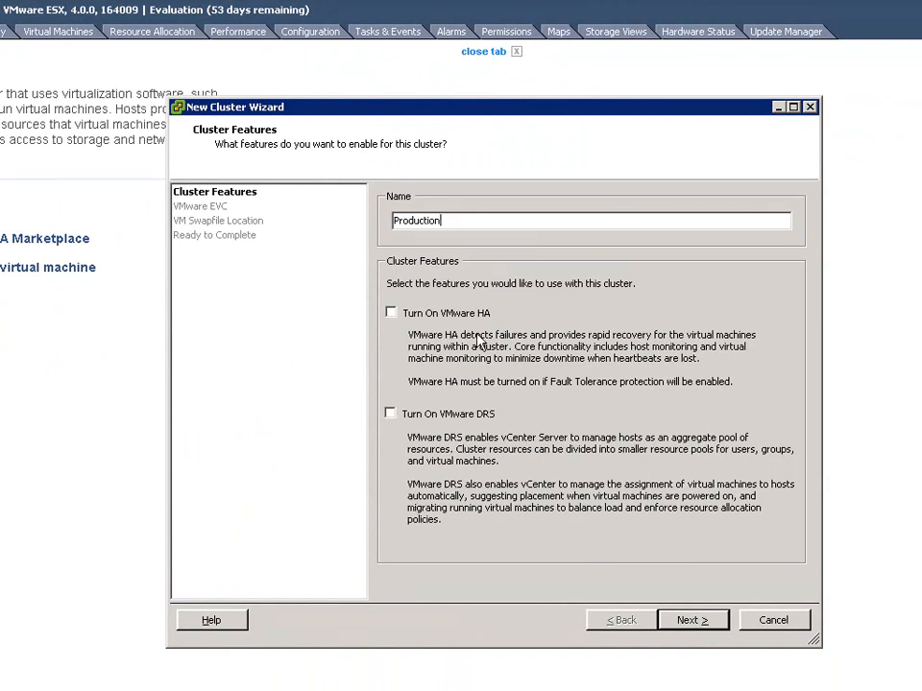
{"action": "left_click", "coordinate": [418, 417]}
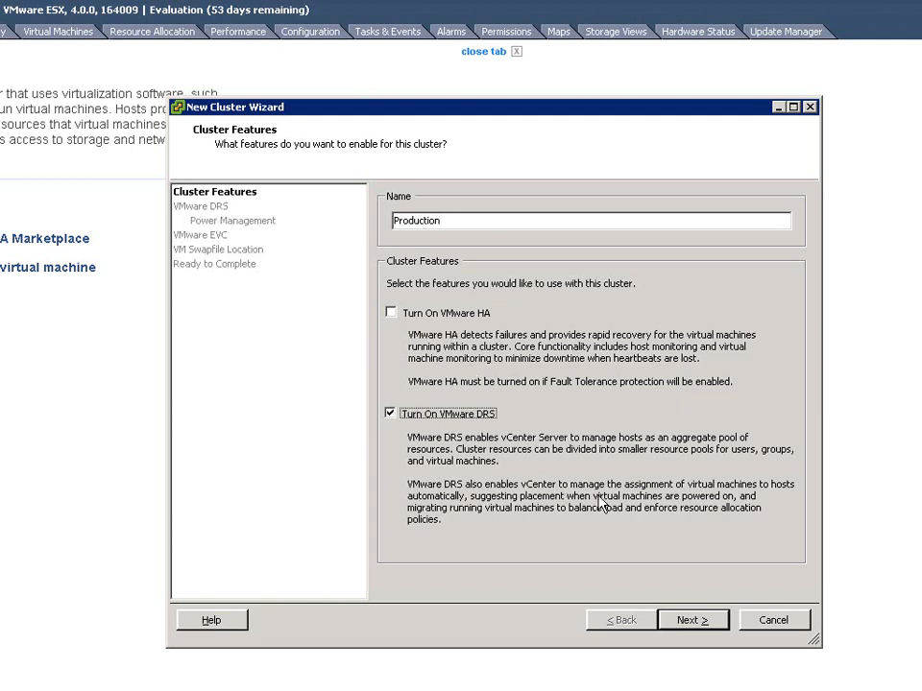
{"action": "left_click", "coordinate": [695, 624]}
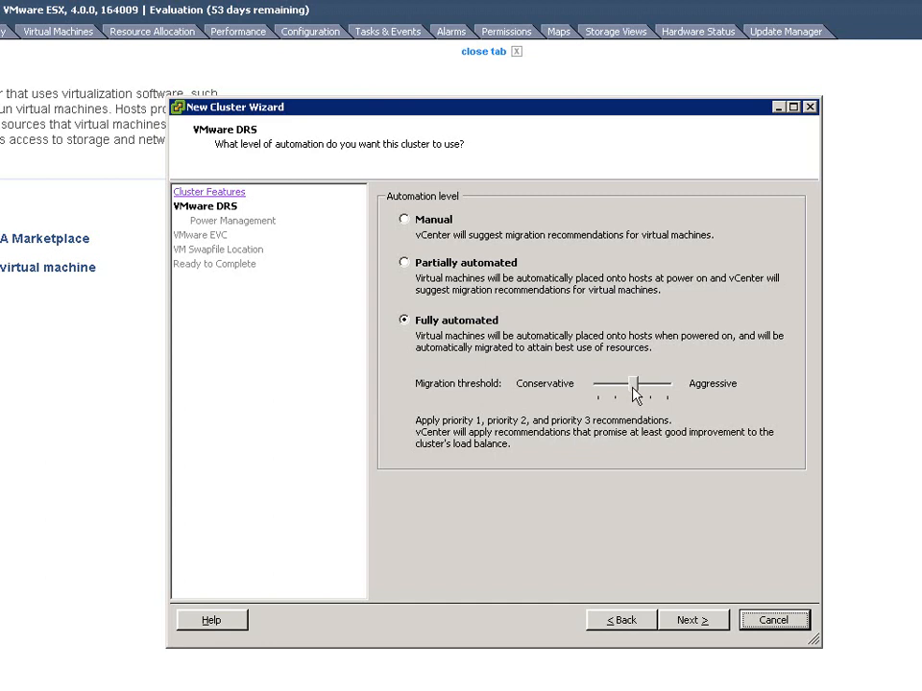
- Set the fully automated DRS migration threshold to apply priority 1 and priority 2 recommendations, and keep power management off
{"action": "left_click_drag", "start_coordinate": [636, 387], "coordinate": [651, 392]}
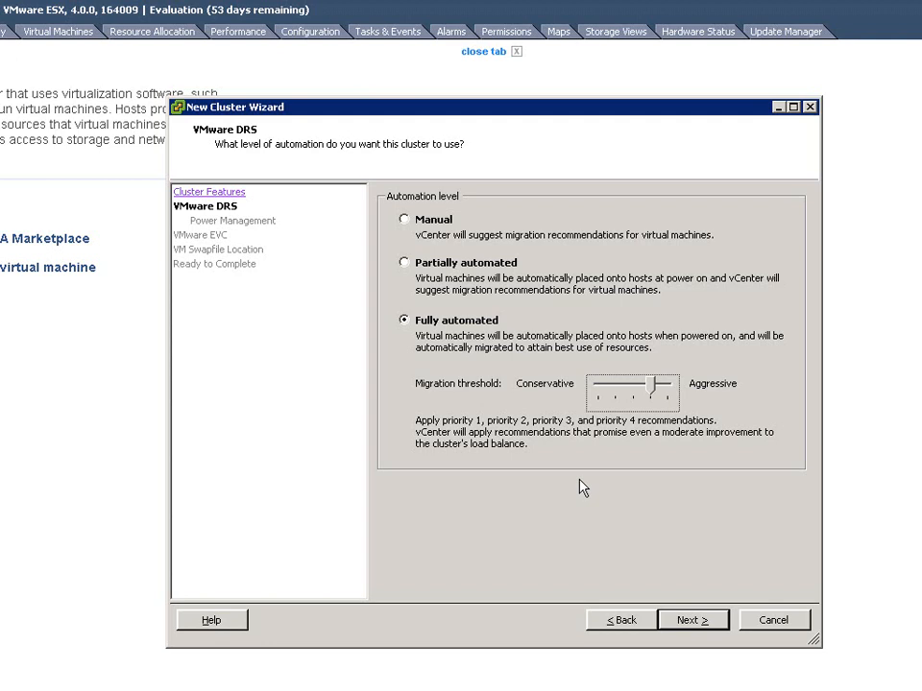
{"action": "left_click", "coordinate": [607, 392]}
{"action": "left_click", "coordinate": [607, 391]}
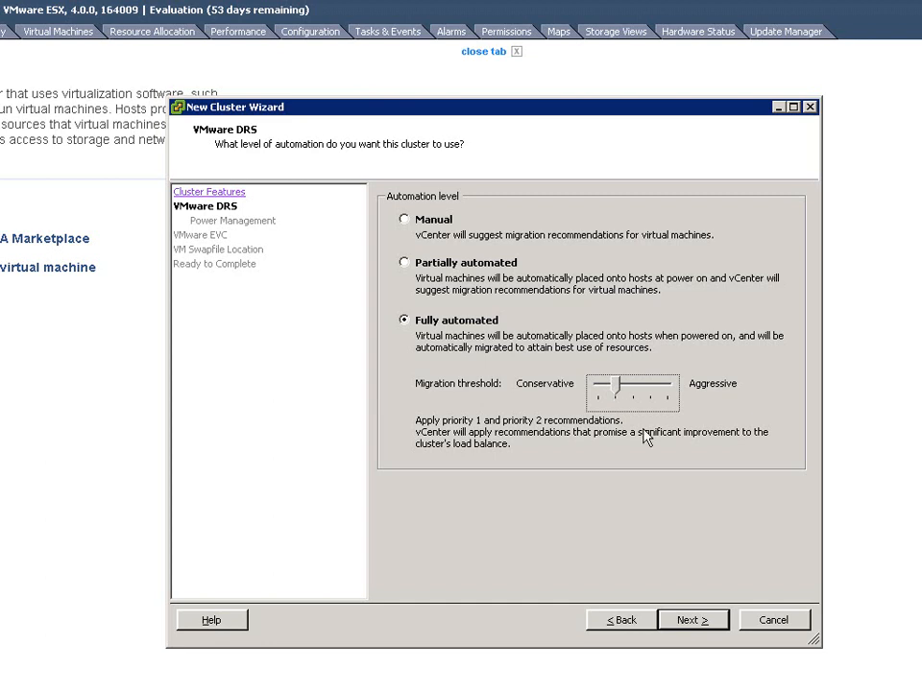
{"action": "left_click", "coordinate": [702, 623]}
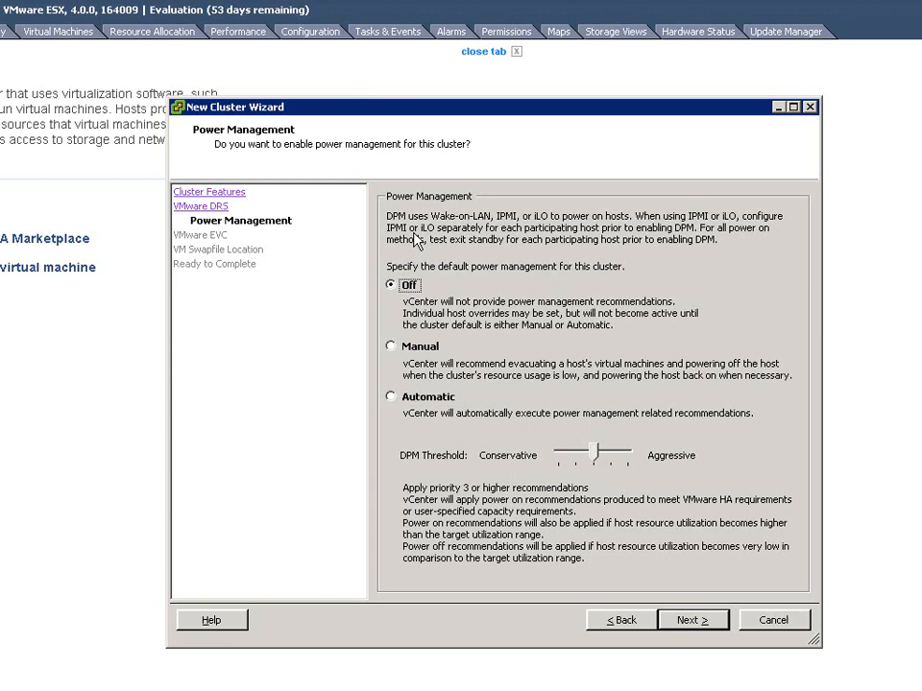
{"action": "left_click", "coordinate": [692, 621]}
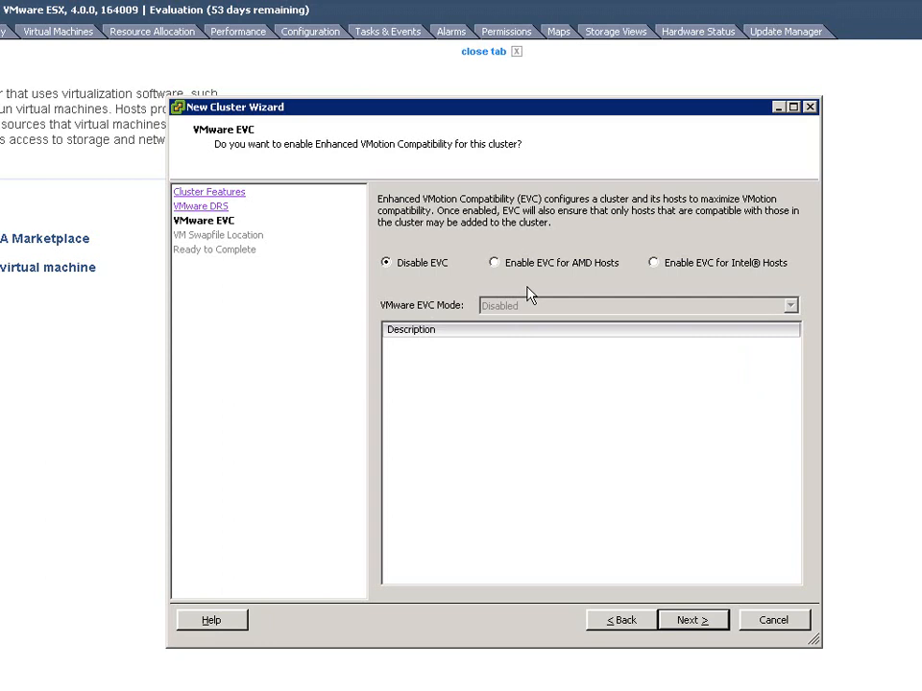
- Try enabling EVC for Intel hosts to examine the available EVC modes, and return the cluster to Disable EVC
{"action": "left_click", "coordinate": [664, 269]}
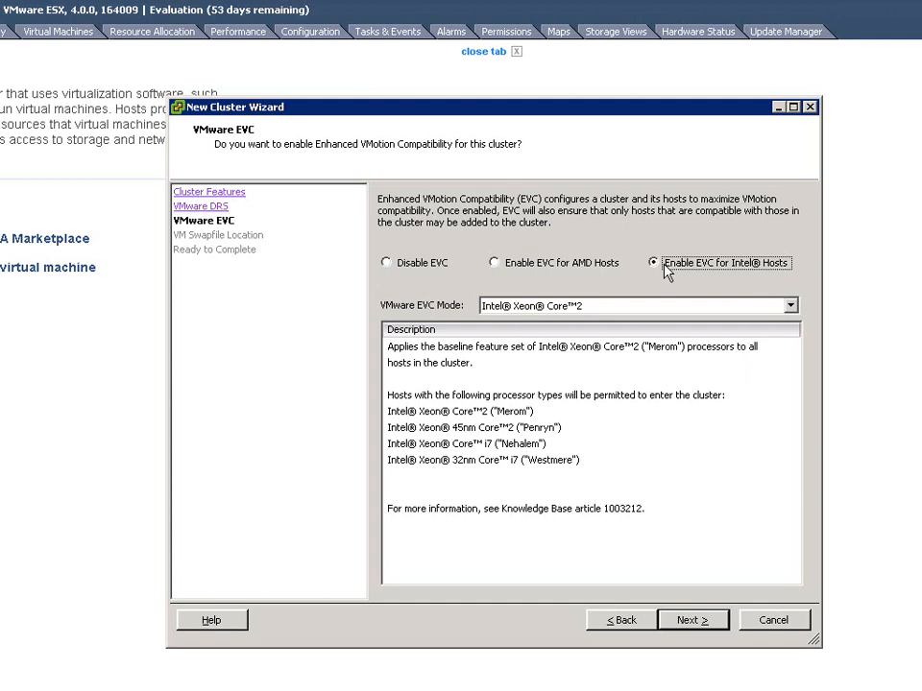
{"action": "left_click", "coordinate": [791, 305]}
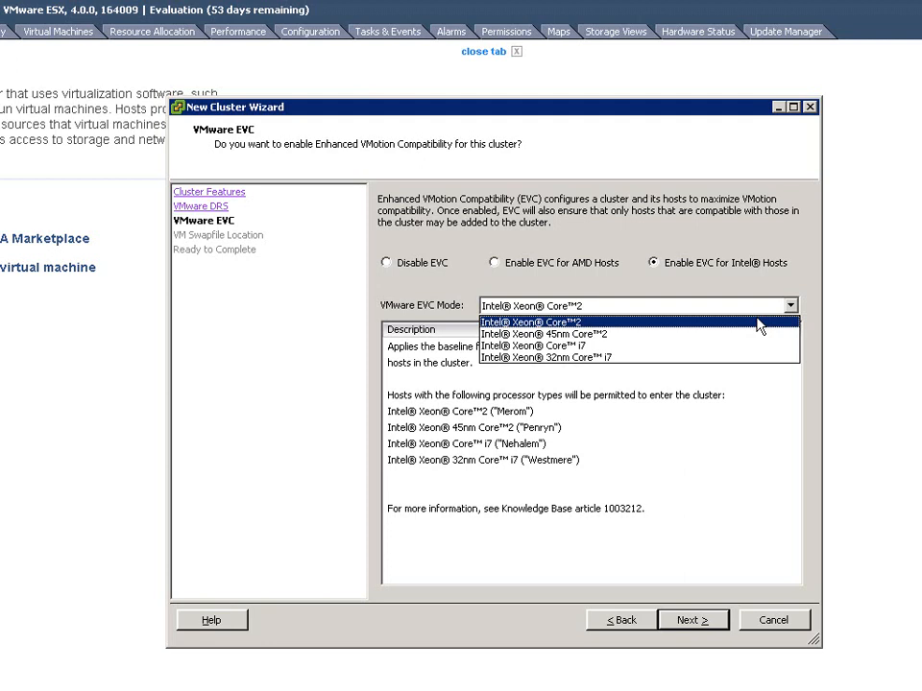
{"action": "left_click", "coordinate": [419, 266]}
{"action": "left_click", "coordinate": [419, 266]}
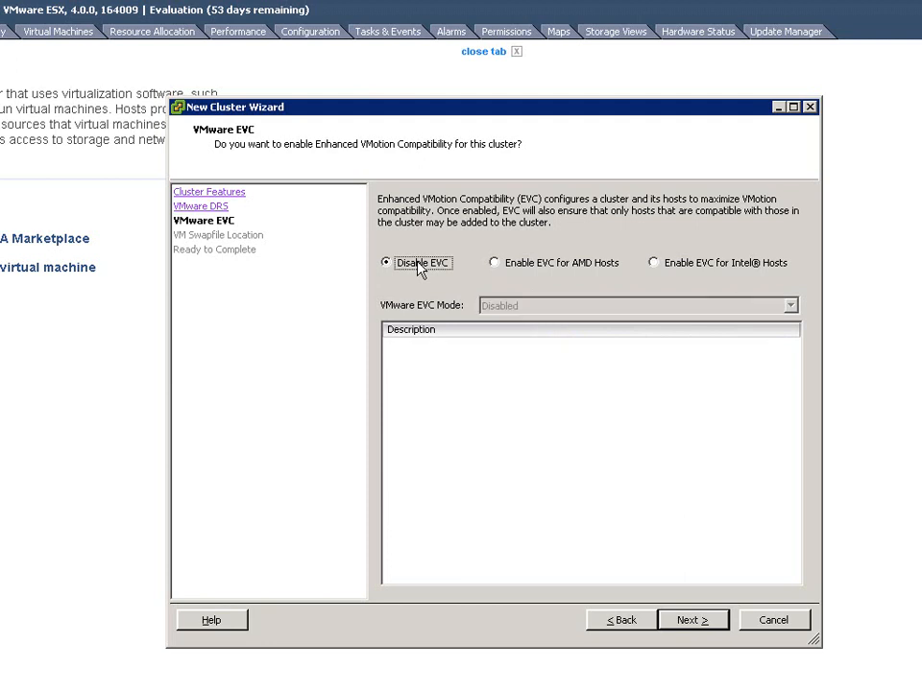
- Keep swapfiles in the same directory as the virtual machine and finish creating the Production cluster
{"action": "left_click", "coordinate": [693, 620]}
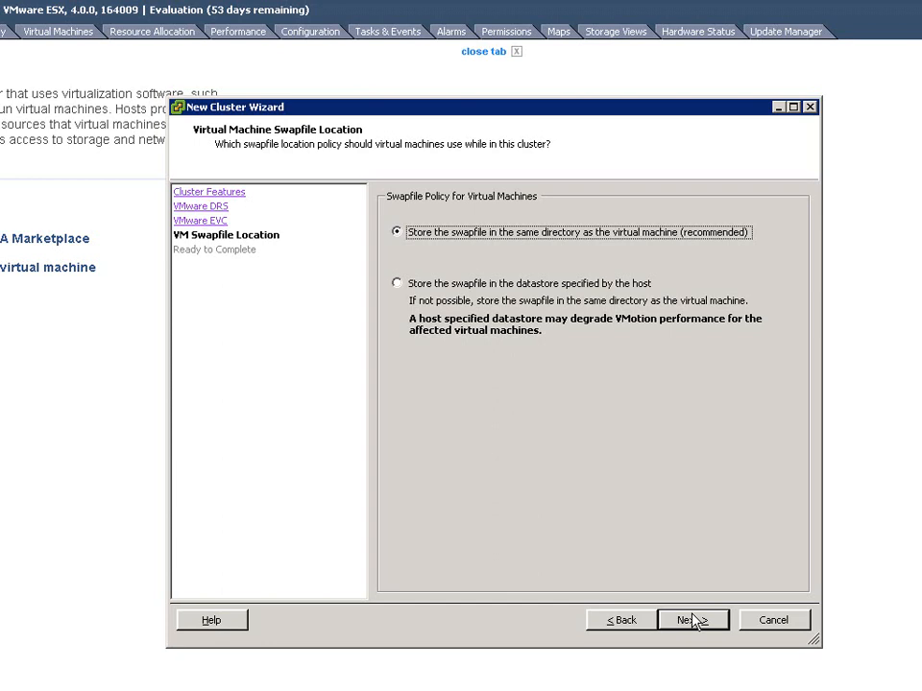
{"action": "left_click", "coordinate": [695, 622]}
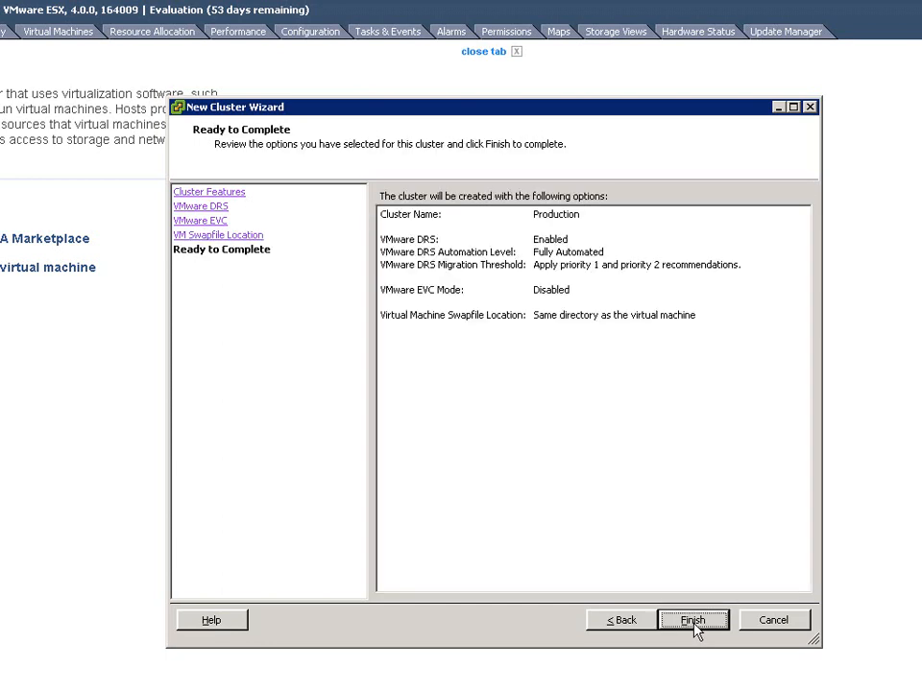
{"action": "left_click", "coordinate": [693, 620]}
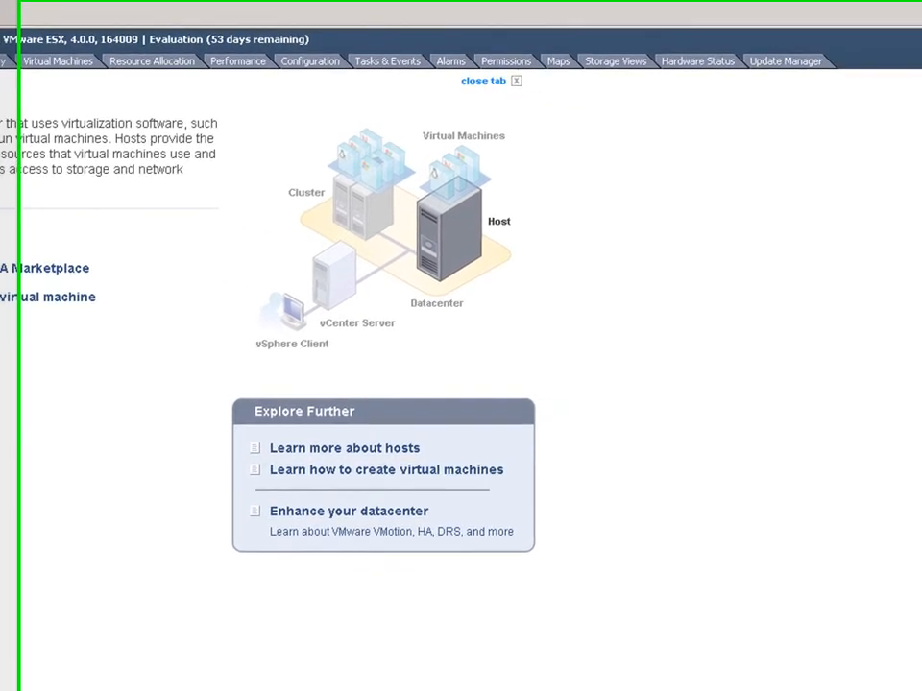
- Move the esx01 host into the Production cluster, placing all its virtual machines in the cluster's root resource pool
{"action": "left_click_drag", "start_coordinate": [48, 142], "coordinate": [44, 132]}
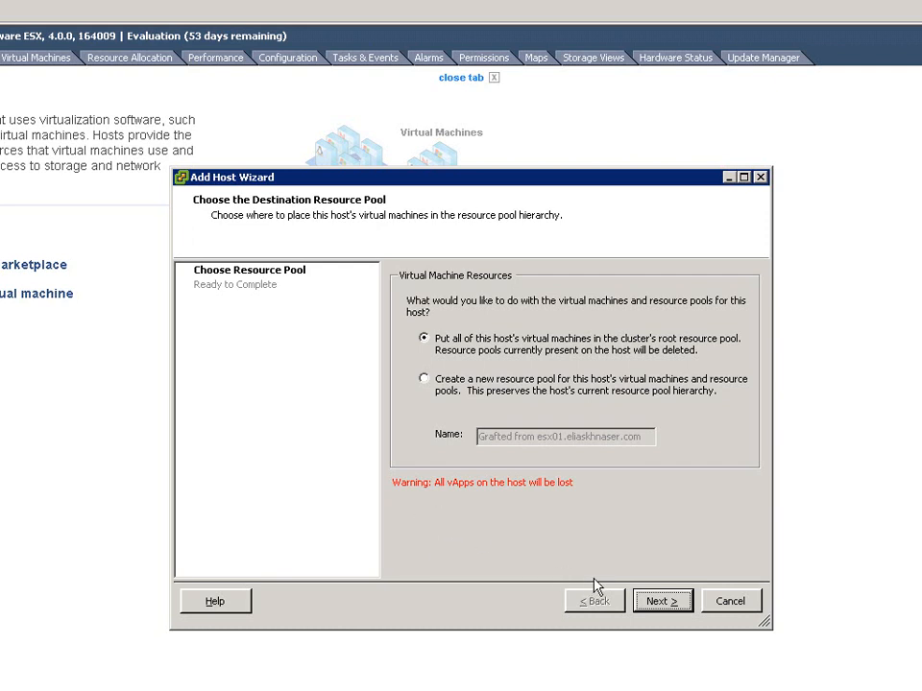
{"action": "left_click", "coordinate": [666, 602]}
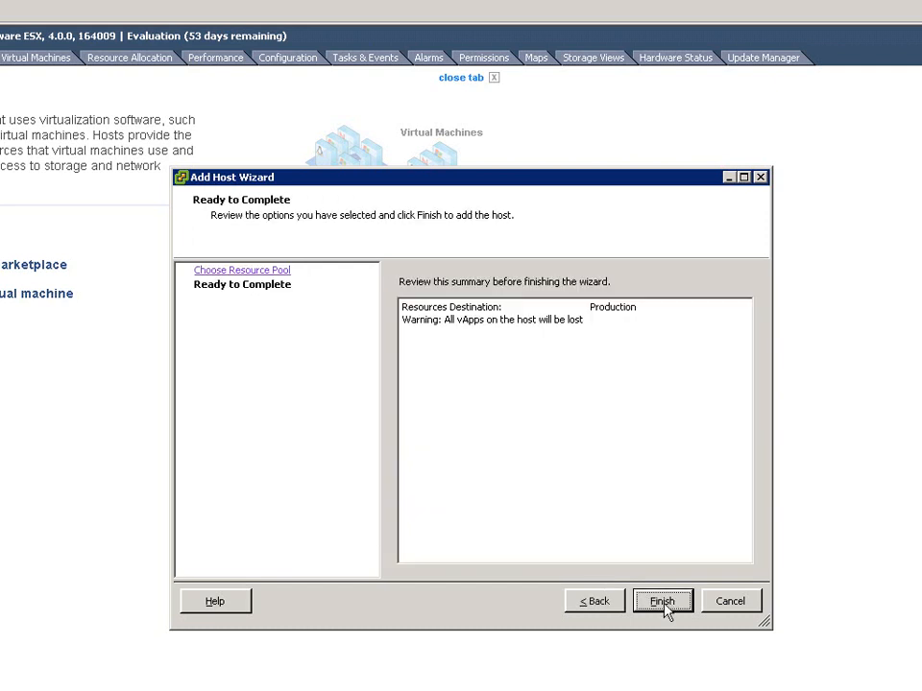
{"action": "left_click", "coordinate": [662, 601]}
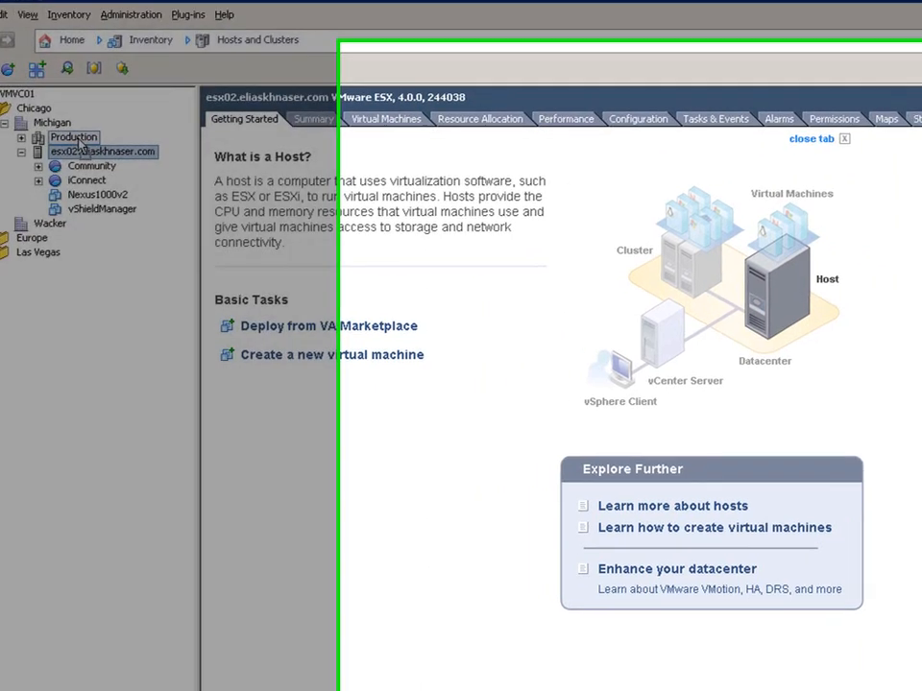
- Move the esx02 host into the Production cluster with a new resource pool named Test, and expand both in the inventory
{"action": "left_click_drag", "start_coordinate": [80, 144], "coordinate": [79, 144]}
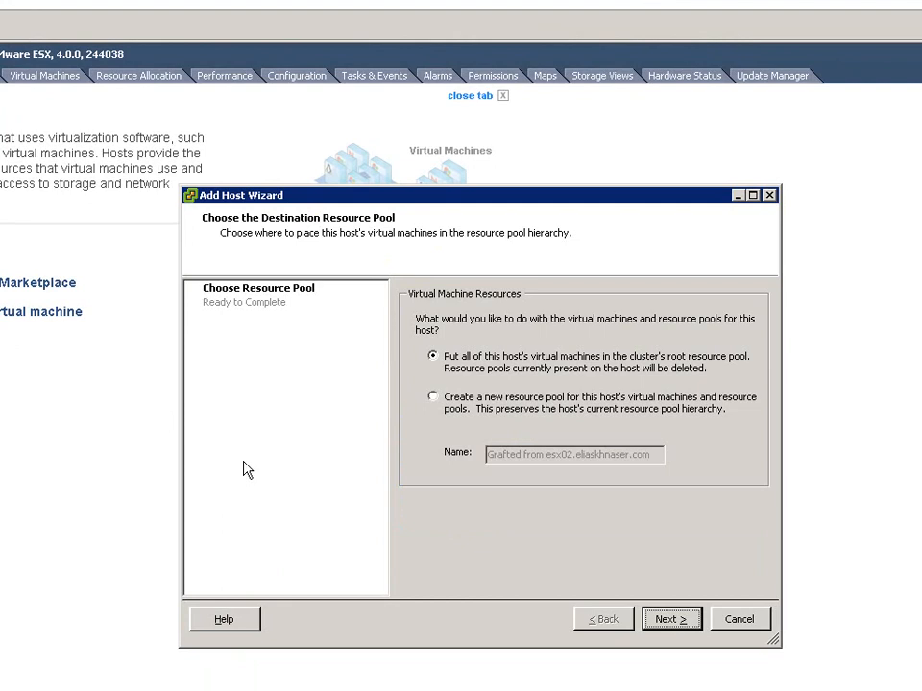
{"action": "left_click", "coordinate": [433, 397]}
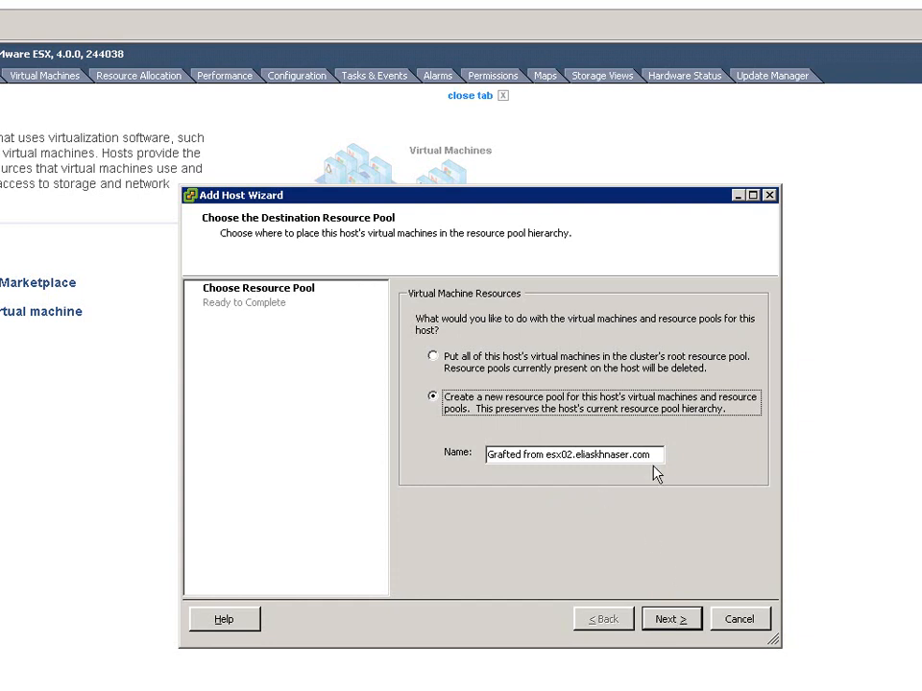
{"action": "left_click_drag", "start_coordinate": [657, 455], "coordinate": [460, 457]}
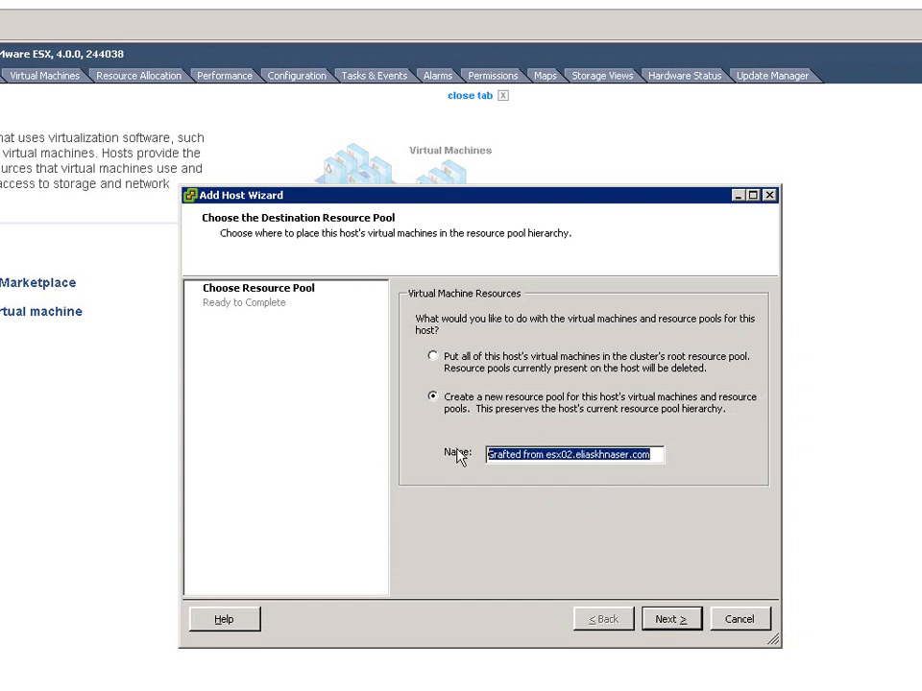
{"action": "type", "text": "Test"}
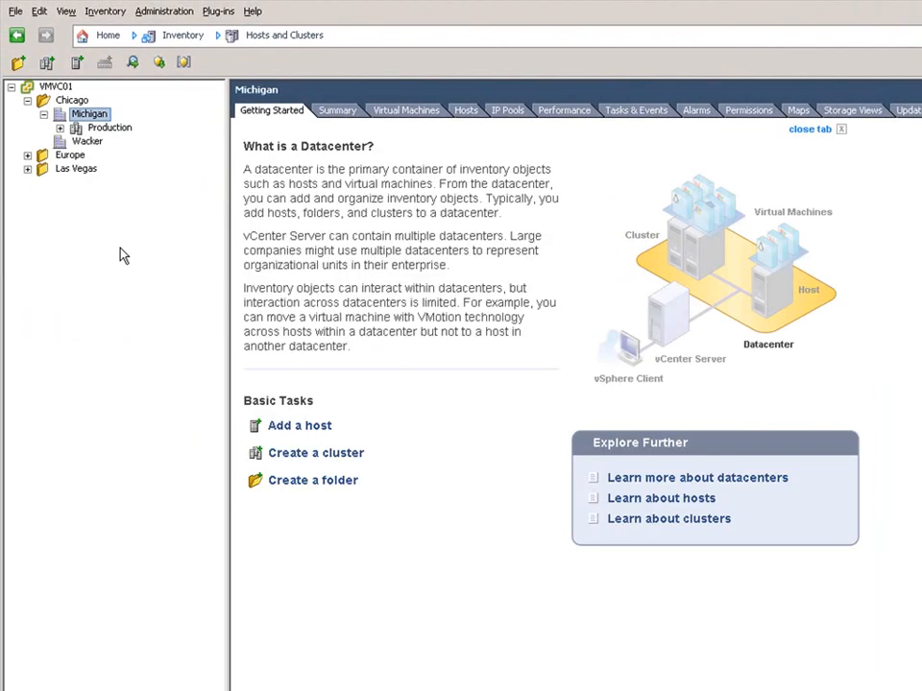
{"action": "left_click", "coordinate": [60, 127]}
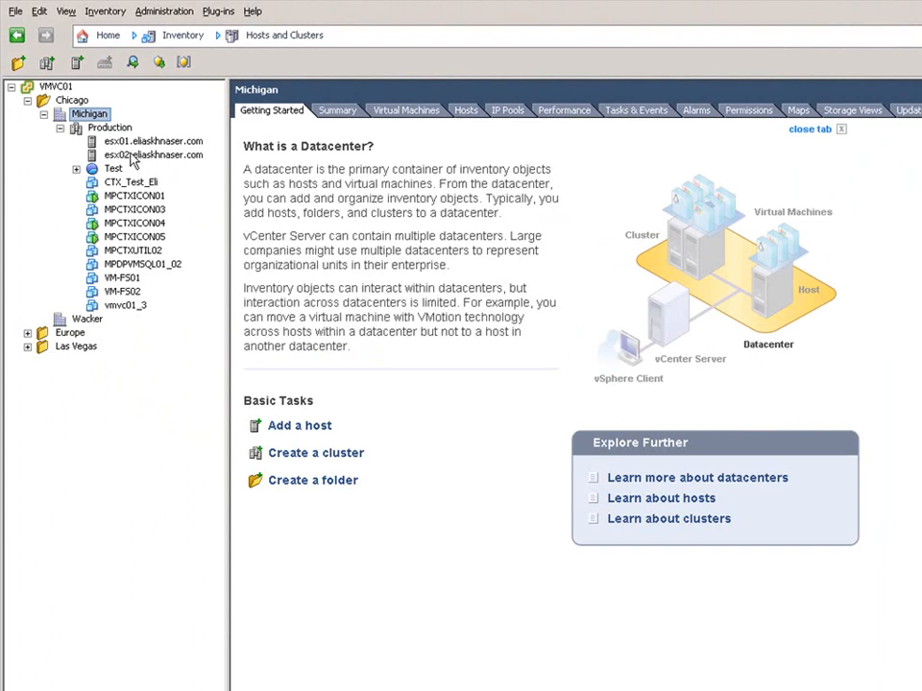
{"action": "left_click", "coordinate": [76, 169]}
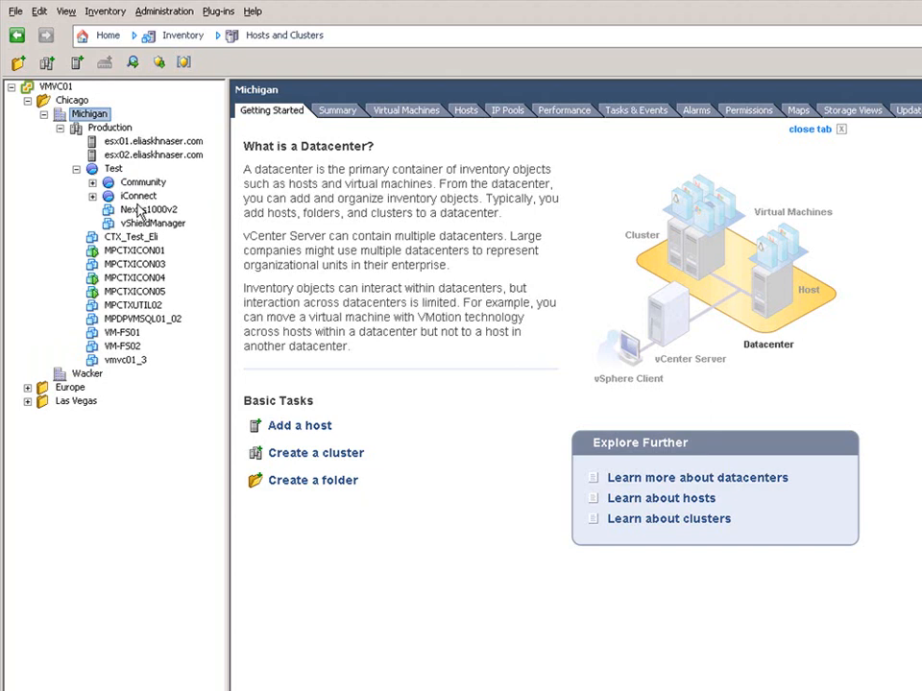
- Open the Production cluster's settings, review the DRS automation level, and display the DRS rules
{"action": "right_click", "coordinate": [111, 128]}
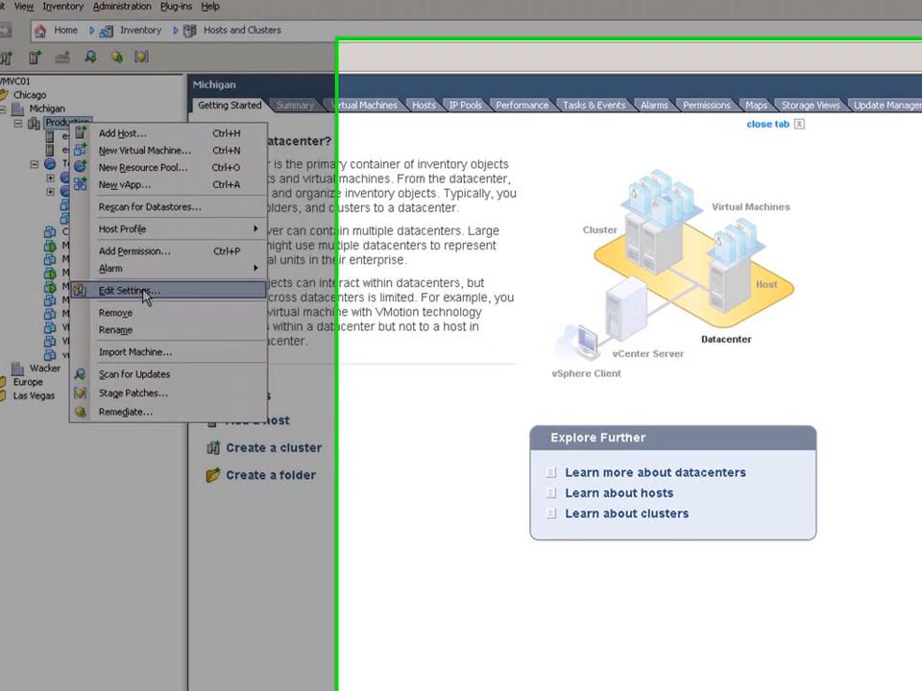
{"action": "left_click", "coordinate": [153, 296]}
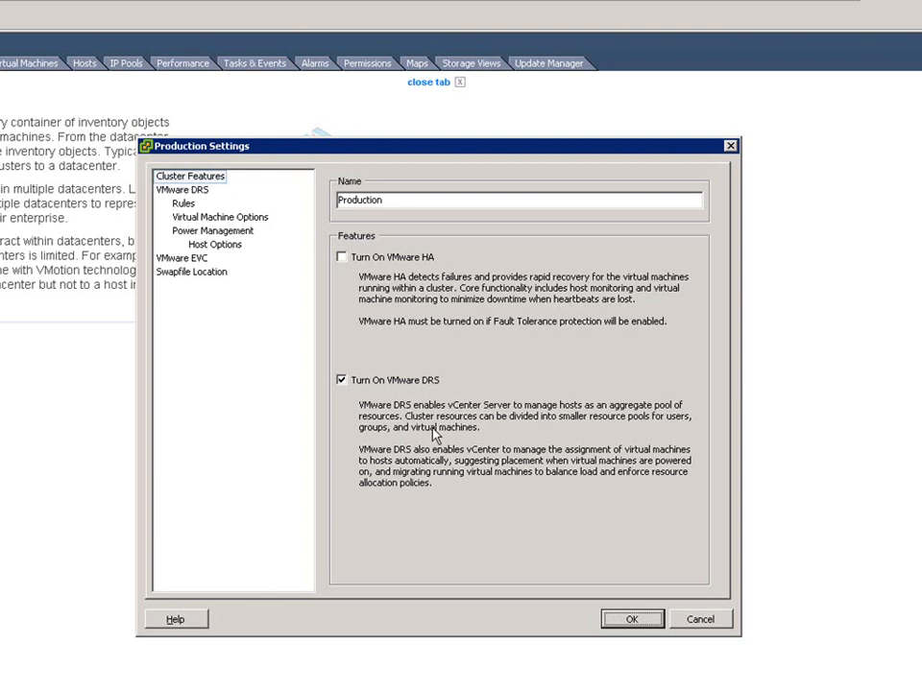
{"action": "left_click", "coordinate": [200, 191]}
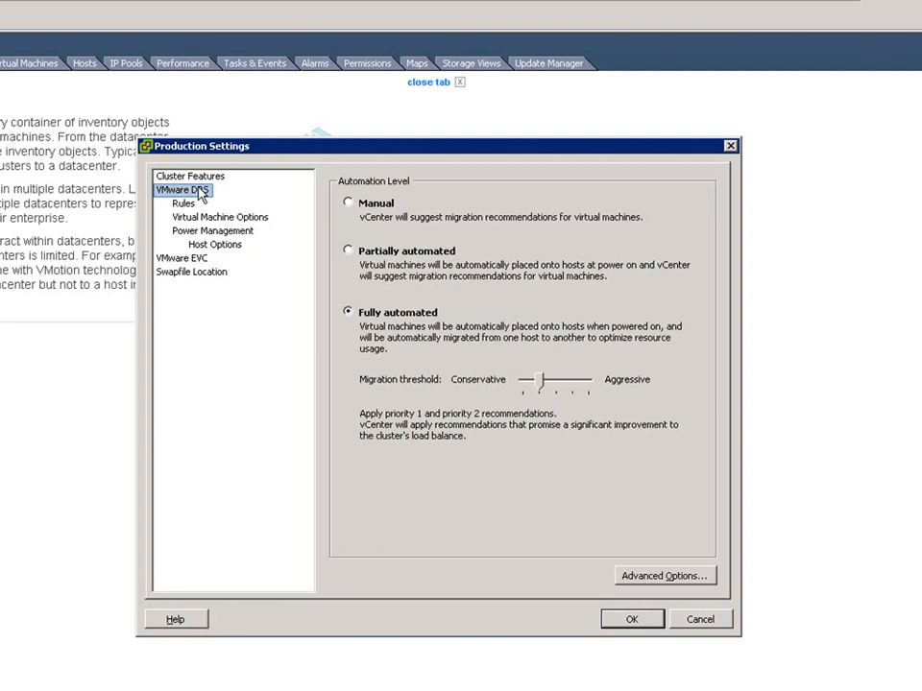
{"action": "left_click", "coordinate": [183, 204]}
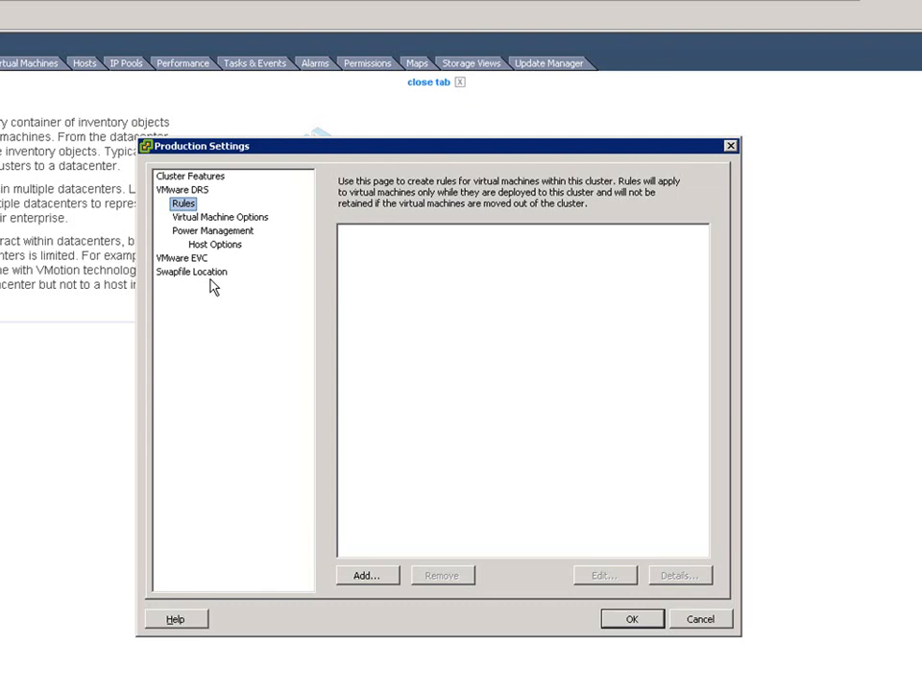
- Start a new DRS rule named Web Separated with the type Separate Virtual Machines
{"action": "left_click", "coordinate": [371, 580]}
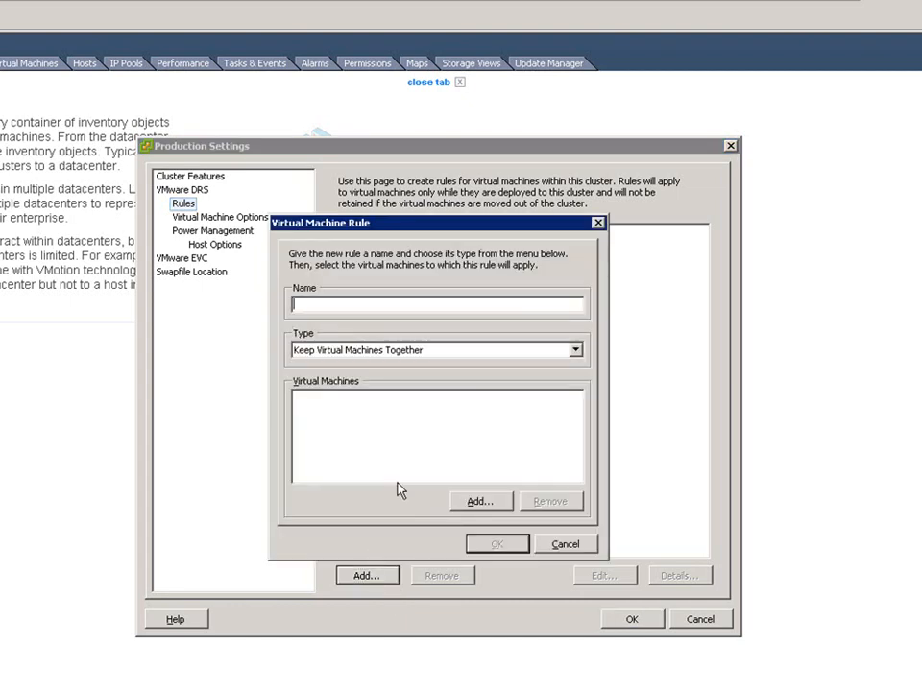
{"action": "type", "text": "Web Separated"}
{"action": "left_click", "coordinate": [575, 351]}
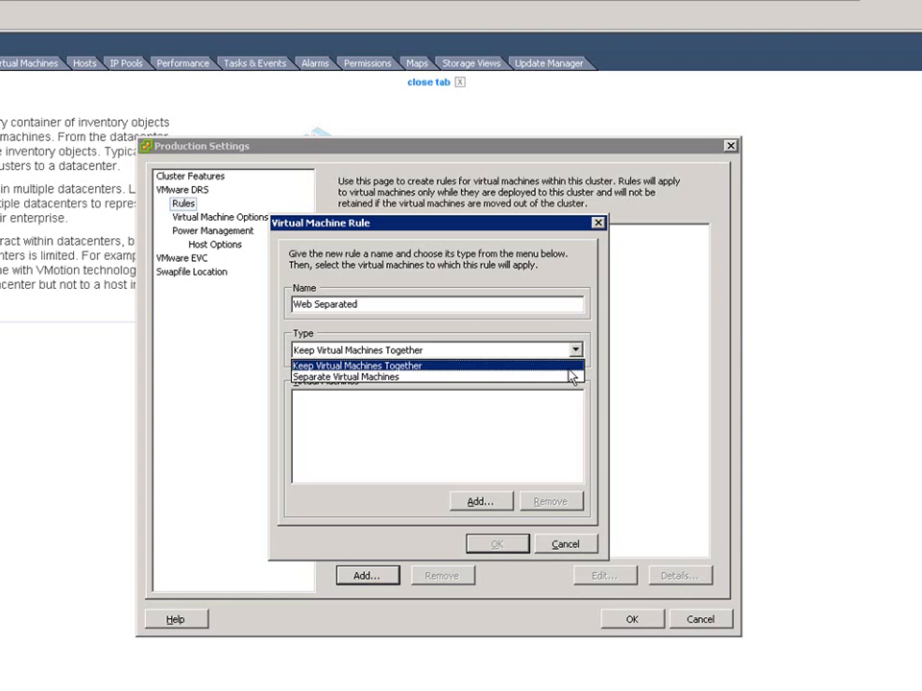
{"action": "left_click", "coordinate": [563, 377]}
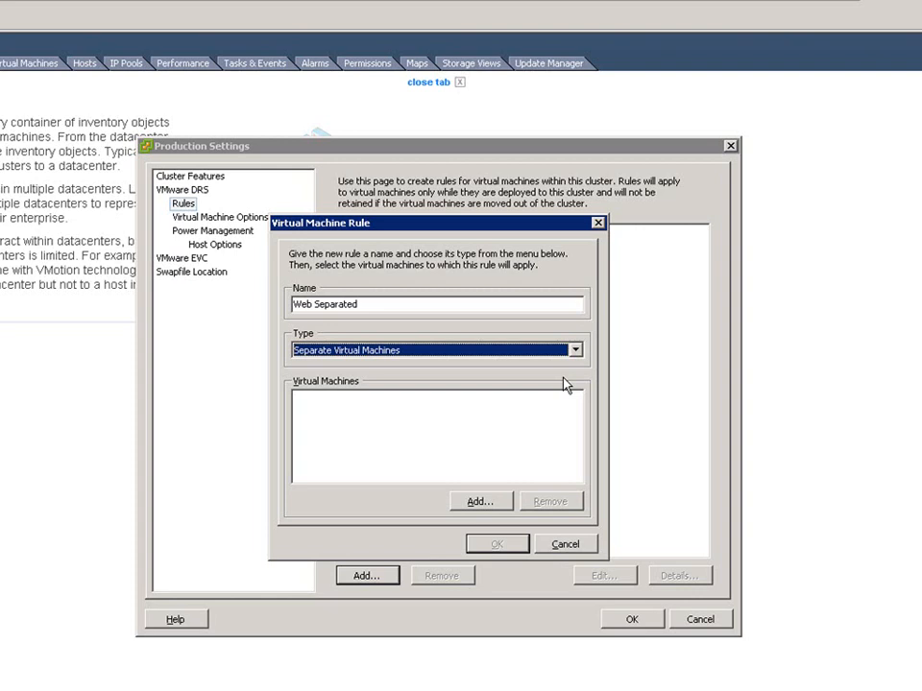
- Add the virtual machines MPCTXICON05 and MPCTXICON06 to the Web Separated rule and save it
{"action": "left_click", "coordinate": [477, 500]}
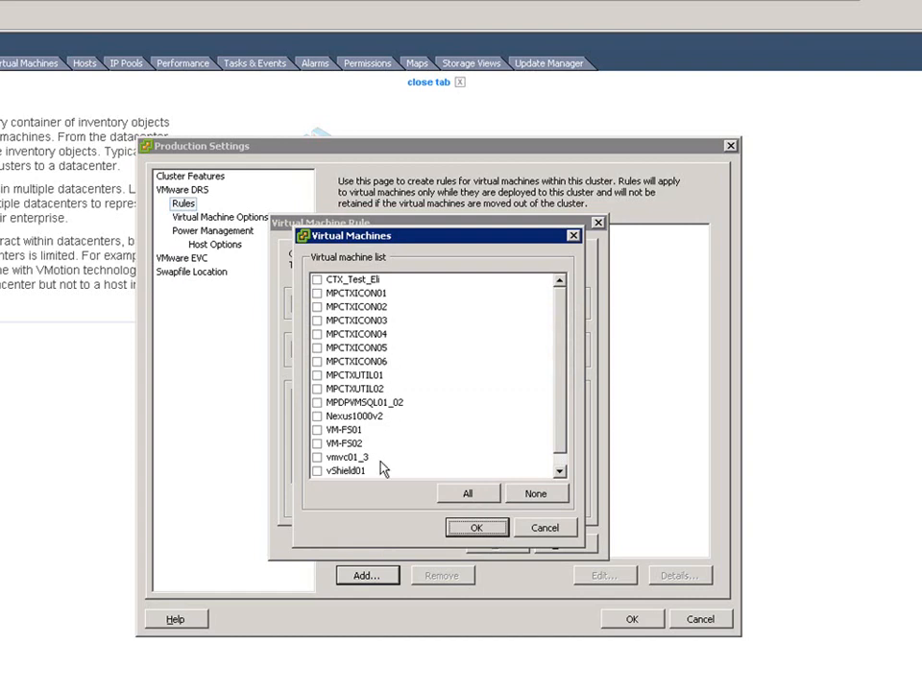
{"action": "left_click", "coordinate": [319, 361]}
{"action": "left_click", "coordinate": [317, 361]}
{"action": "left_click", "coordinate": [317, 347]}
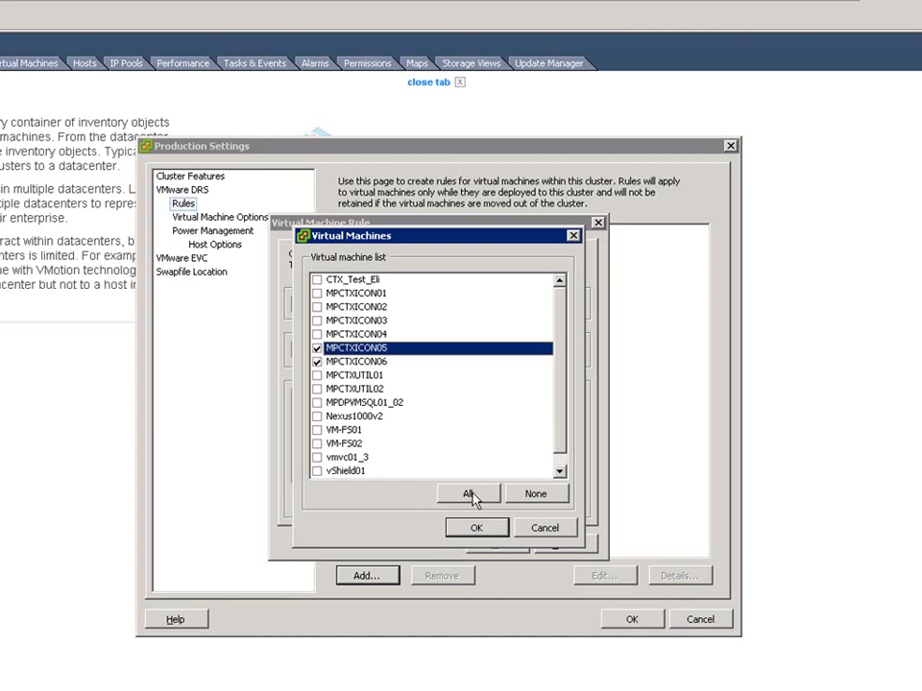
{"action": "left_click", "coordinate": [477, 528]}
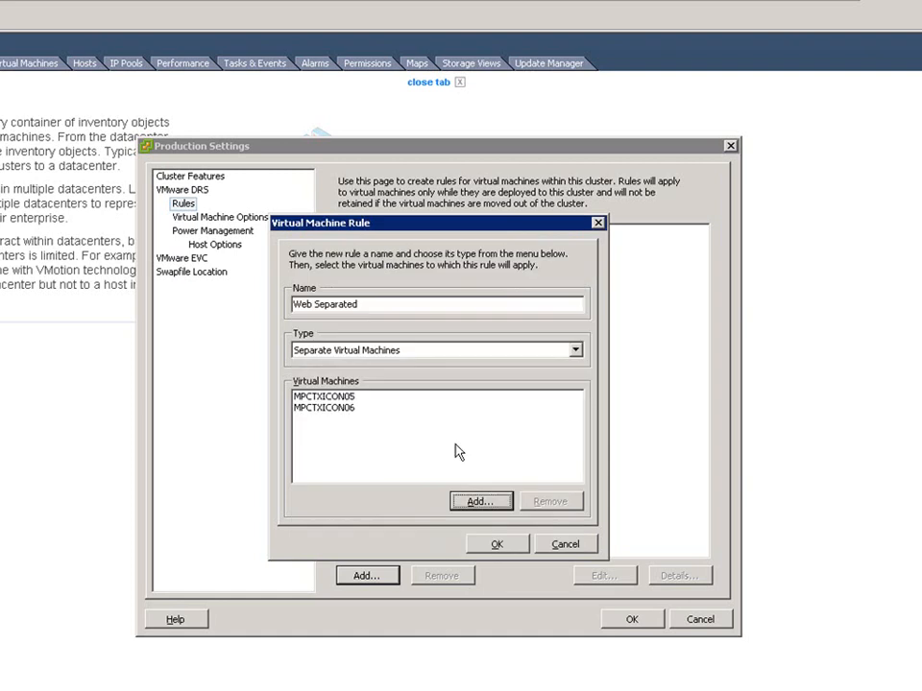
{"action": "left_click", "coordinate": [497, 543]}
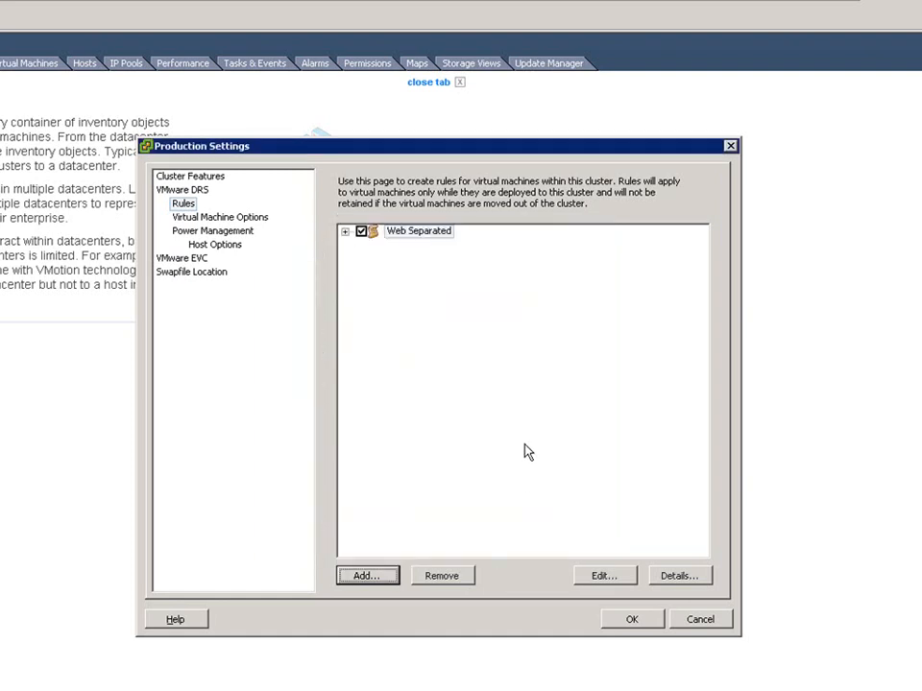
- Expand the Web Separated rule to examine its virtual machines, and switch the rule off and back on
{"action": "left_click", "coordinate": [345, 232]}
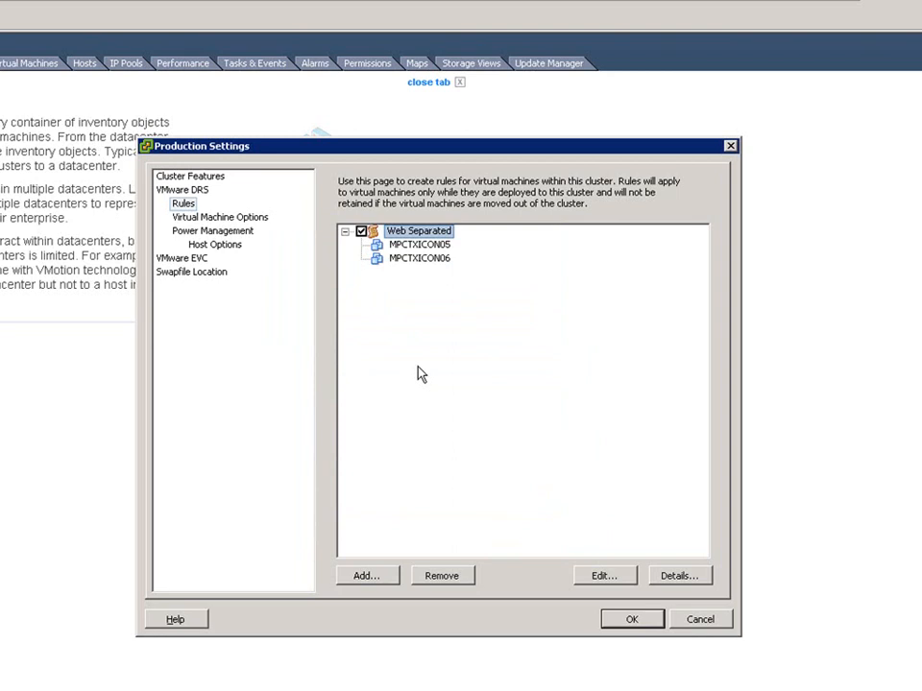
{"action": "left_click", "coordinate": [361, 231]}
{"action": "left_click", "coordinate": [361, 232]}
{"action": "left_click", "coordinate": [183, 205]}
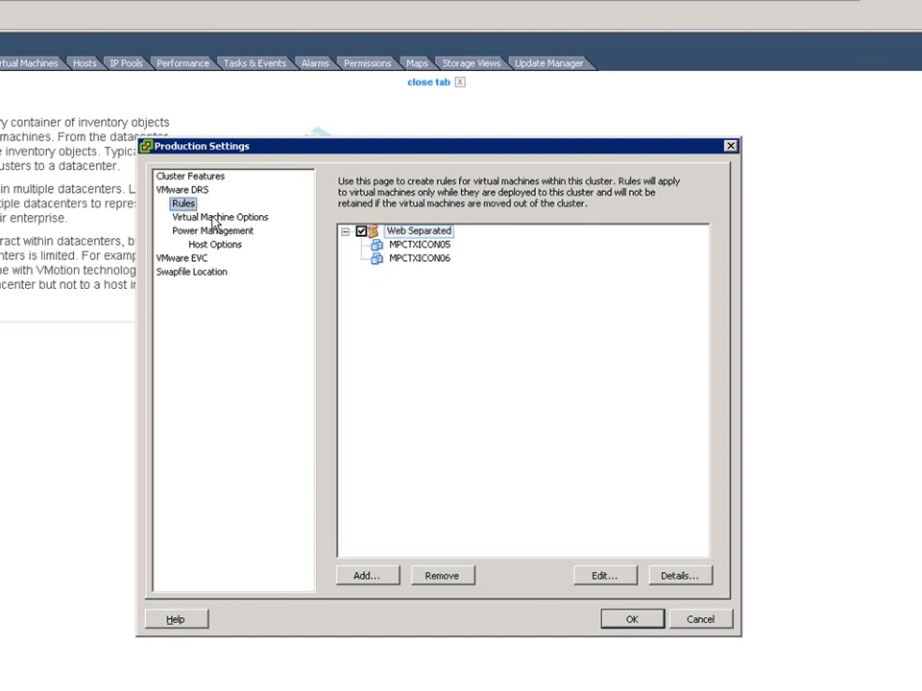
- Review the individual virtual machine automation levels in the Production cluster, examining the choices available for MPCTXICON05
{"action": "left_click", "coordinate": [213, 219]}
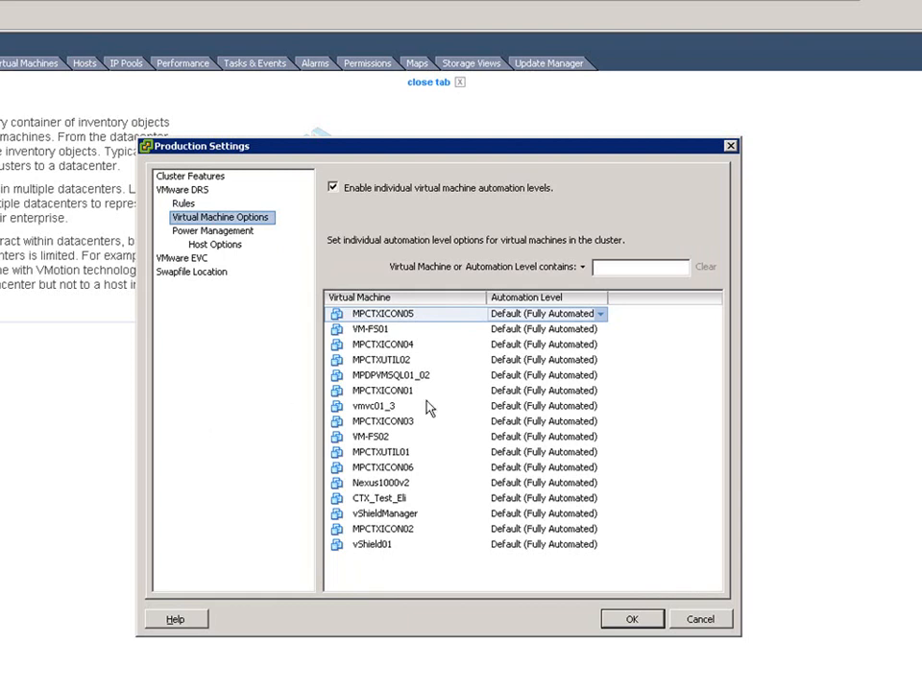
{"action": "left_click", "coordinate": [387, 315]}
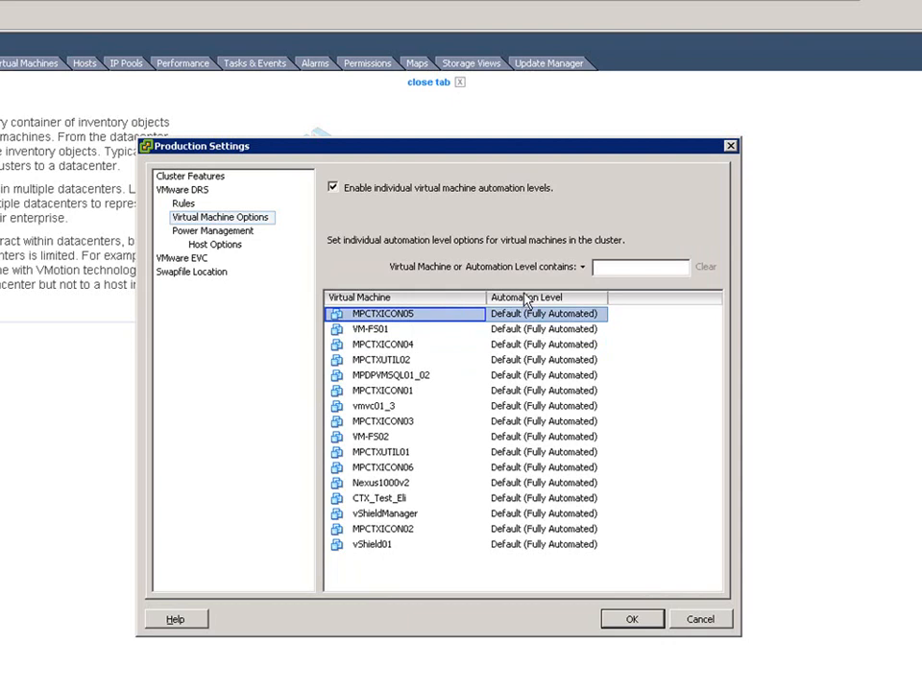
{"action": "left_click", "coordinate": [602, 317]}
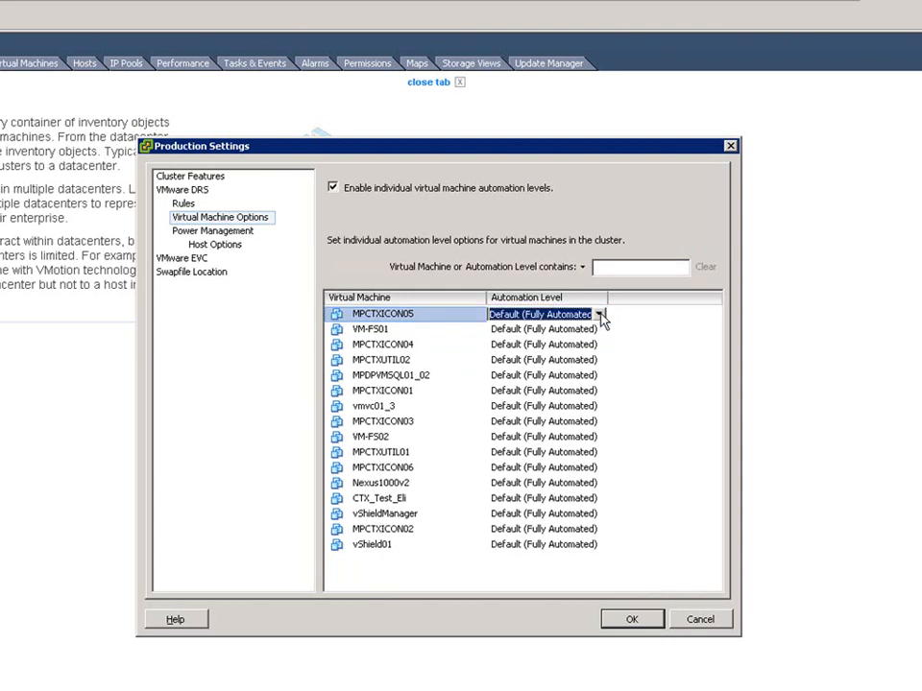
{"action": "left_click", "coordinate": [599, 314]}
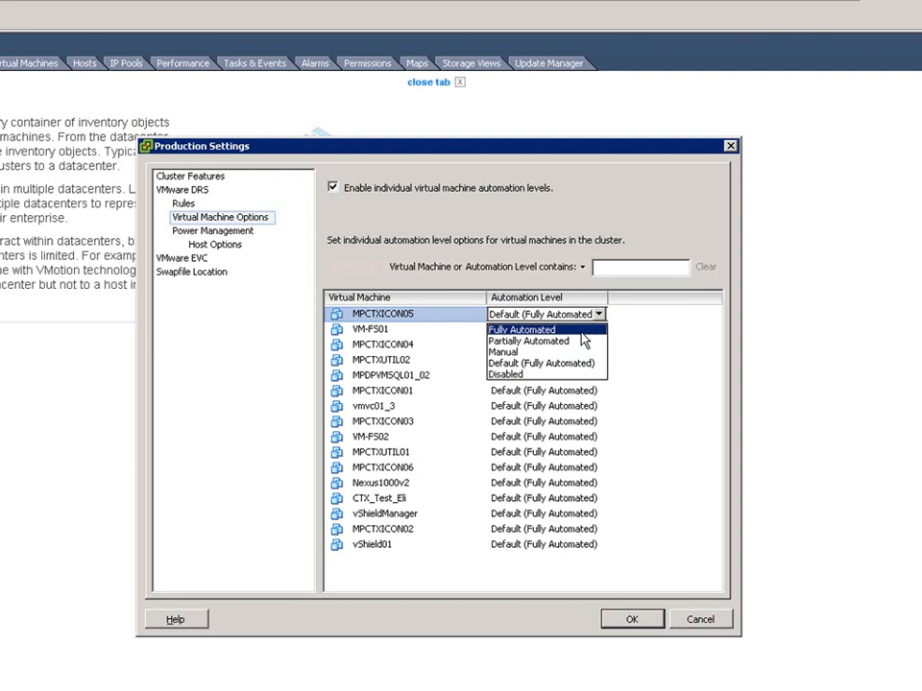
{"action": "left_click", "coordinate": [528, 317]}
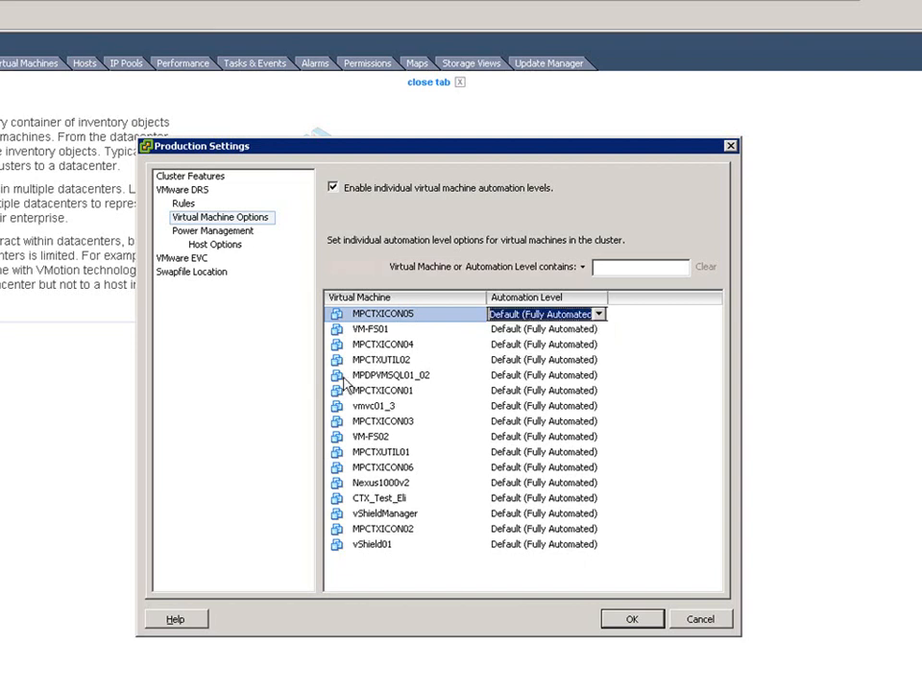
- Examine the Production cluster's default power management and the power management choices for the individual host esx01
{"action": "left_click", "coordinate": [242, 231]}
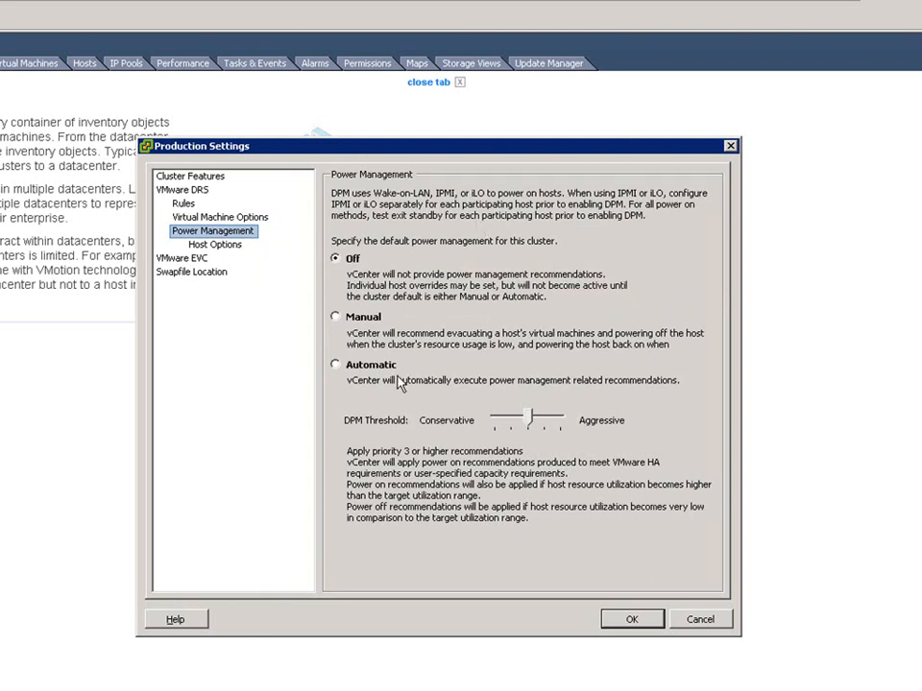
{"action": "left_click", "coordinate": [227, 247]}
{"action": "left_click", "coordinate": [501, 226]}
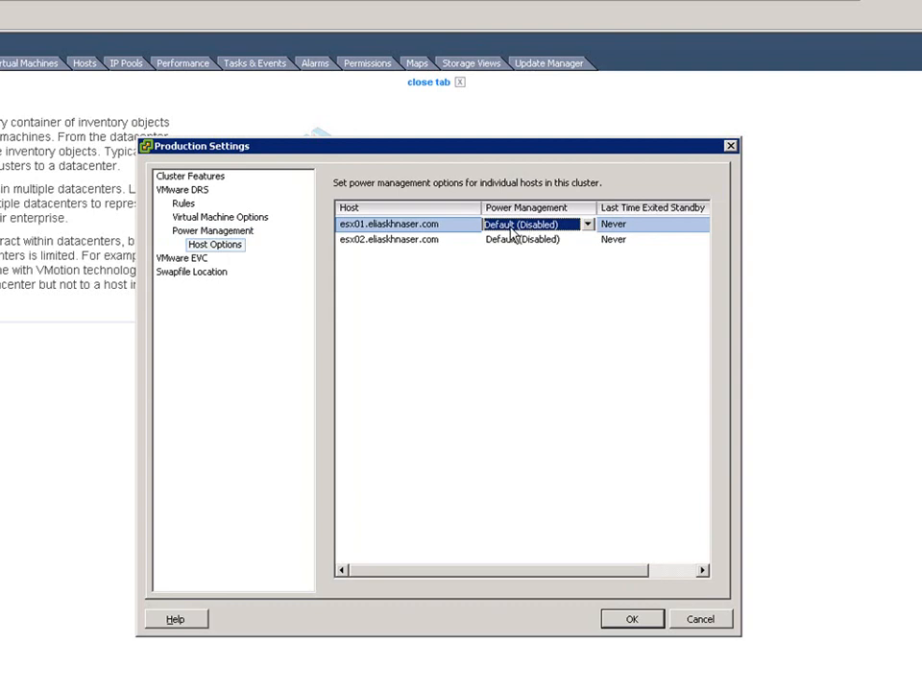
{"action": "left_click", "coordinate": [587, 227]}
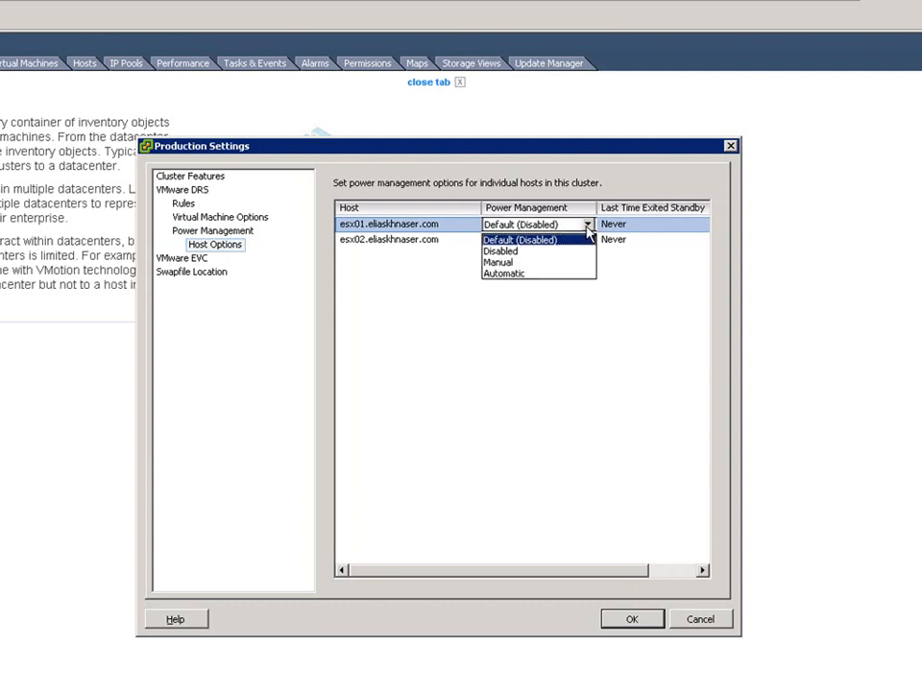
{"action": "left_click", "coordinate": [452, 345]}
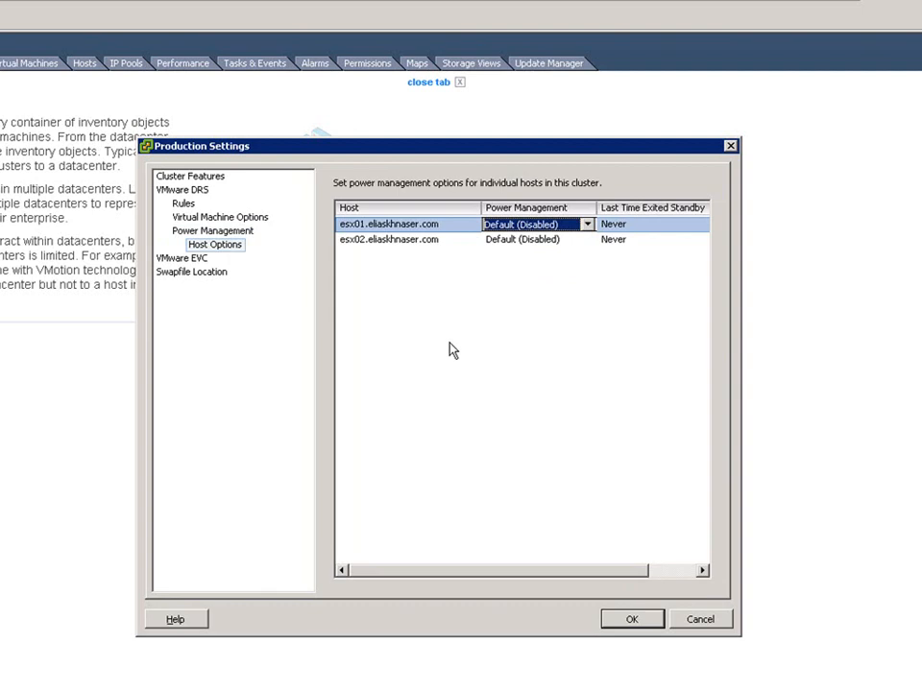
- Examine the EVC mode choices for the Production cluster without changing them, and display its swapfile location settings
{"action": "left_click", "coordinate": [184, 259]}
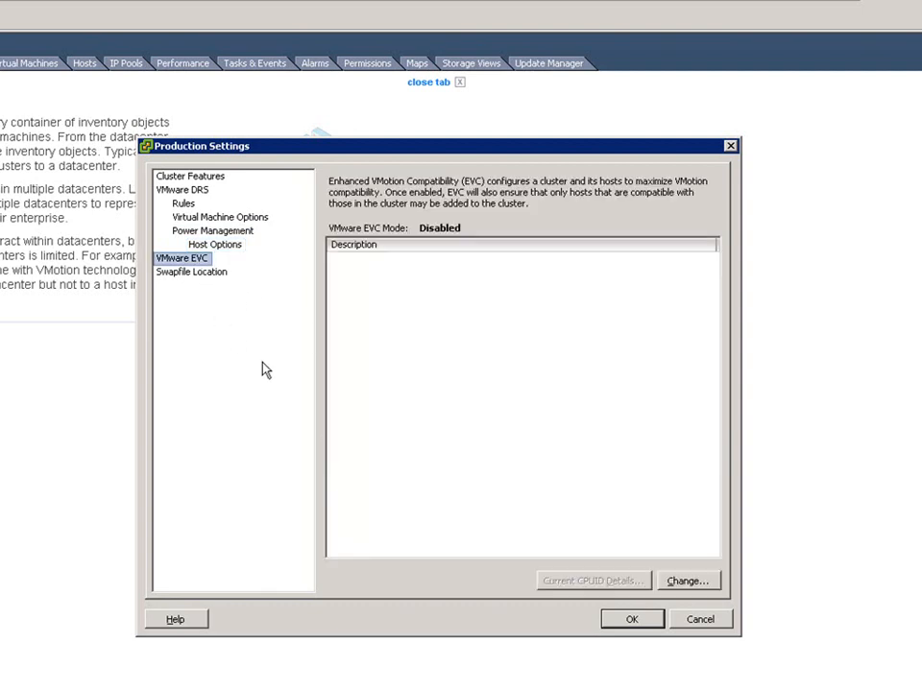
{"action": "left_click", "coordinate": [688, 582]}
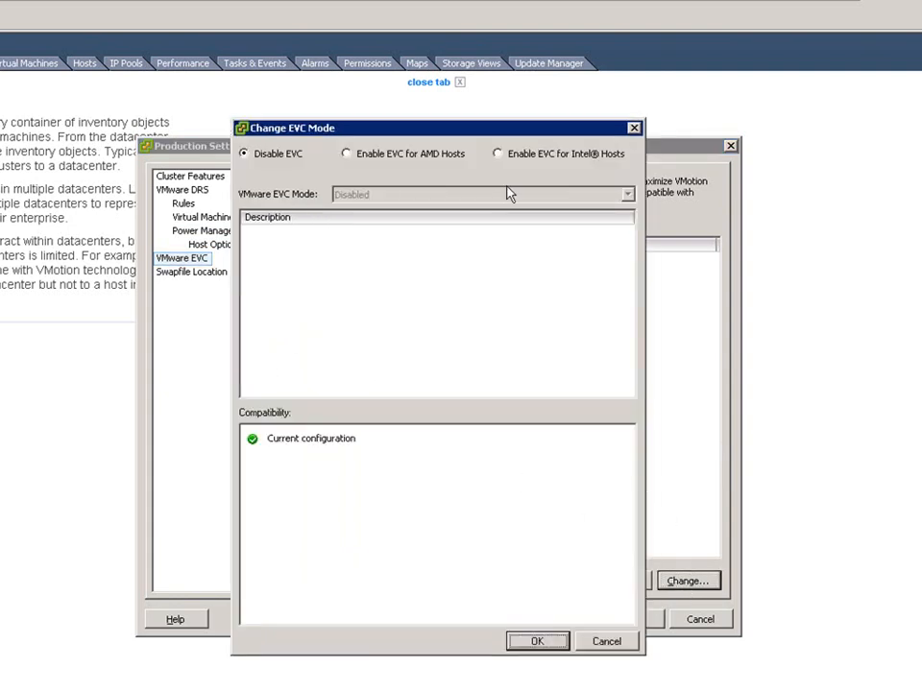
{"action": "left_click", "coordinate": [604, 642]}
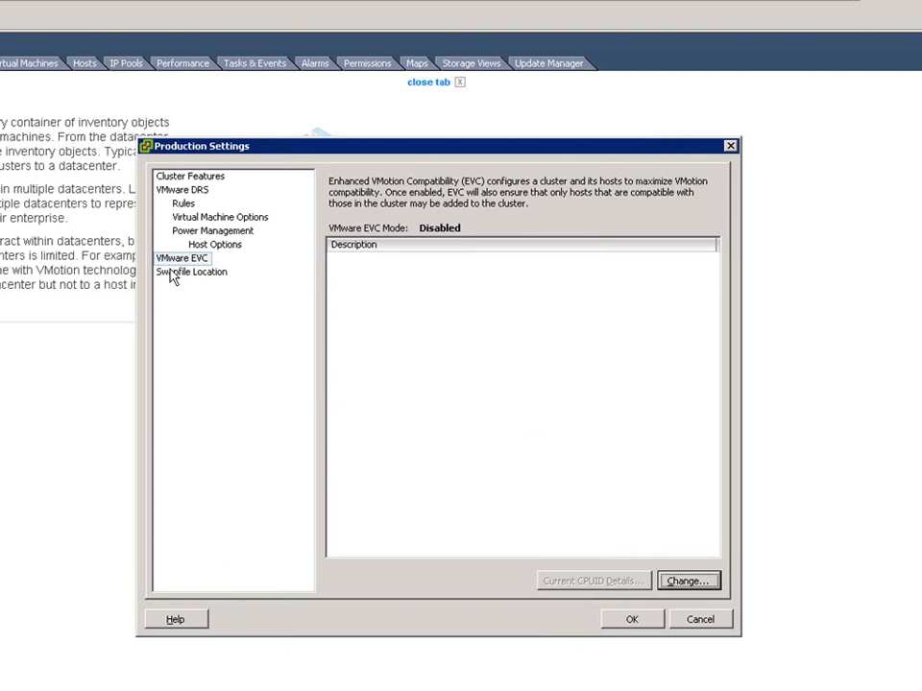
{"action": "left_click", "coordinate": [180, 273]}
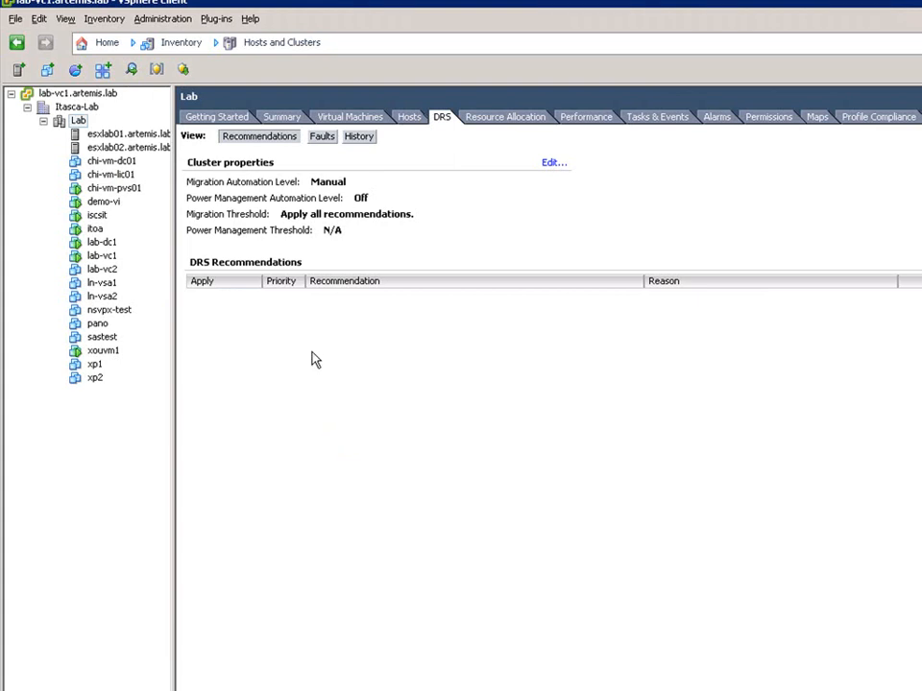
- Run DRS on the Lab cluster of lab-vc1.artemis.lab, and review the cluster's DRS automation level without changing it
{"action": "left_click", "coordinate": [77, 127]}
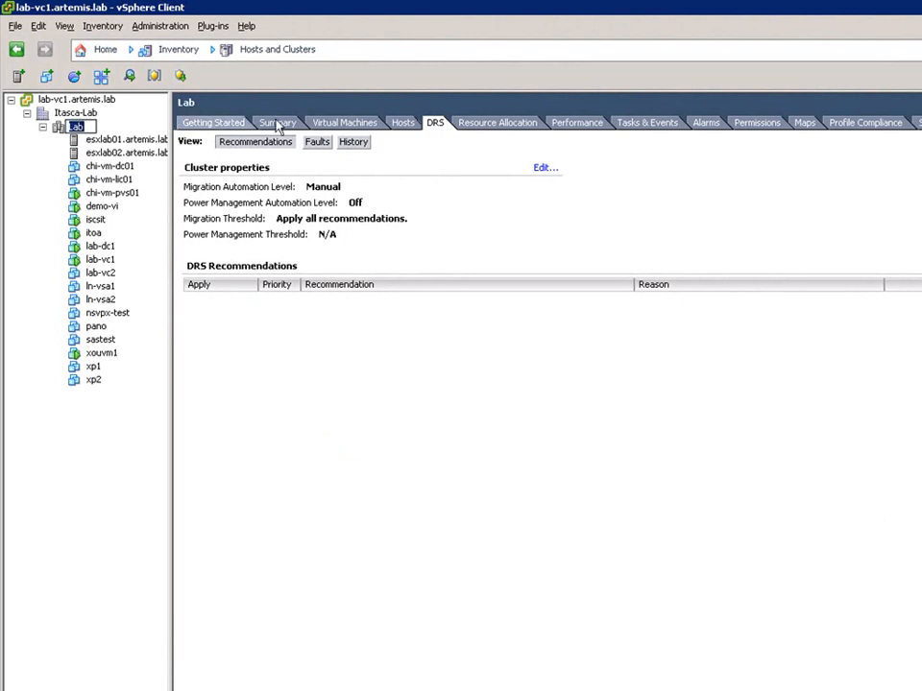
{"action": "left_click", "coordinate": [435, 125]}
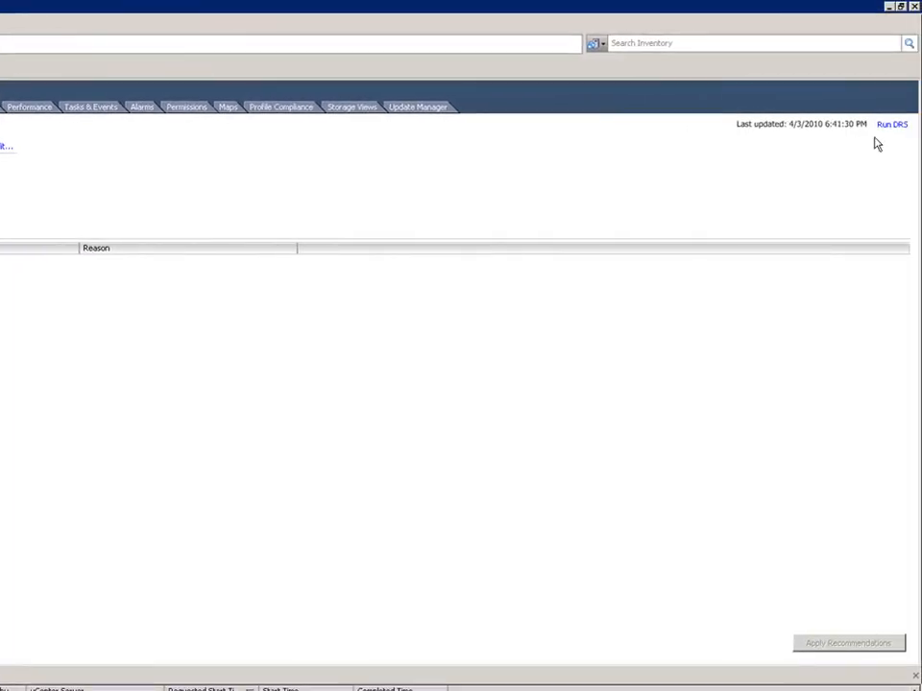
{"action": "left_click", "coordinate": [891, 125]}
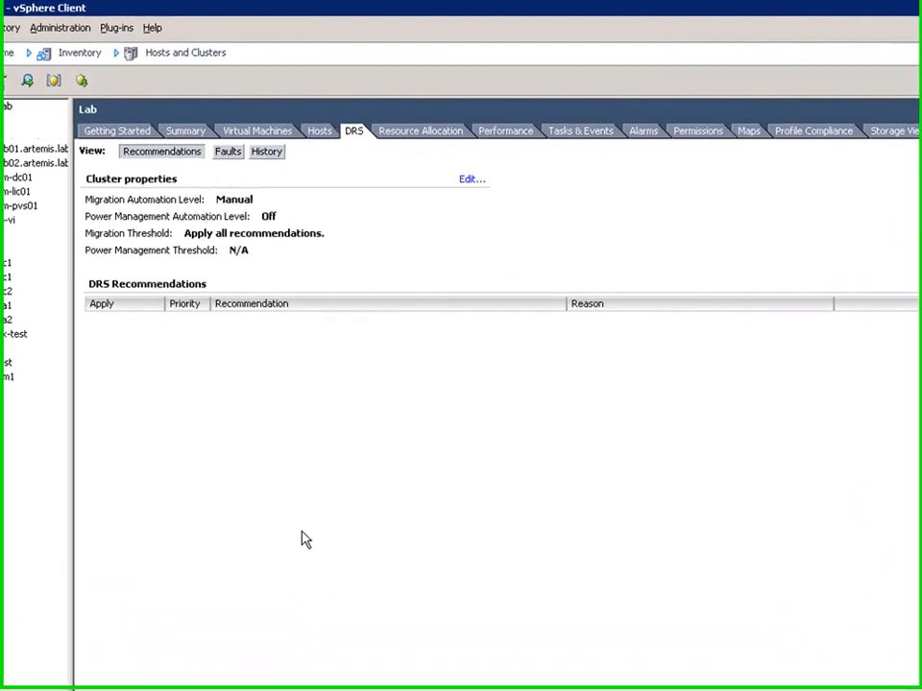
{"action": "left_click", "coordinate": [468, 182]}
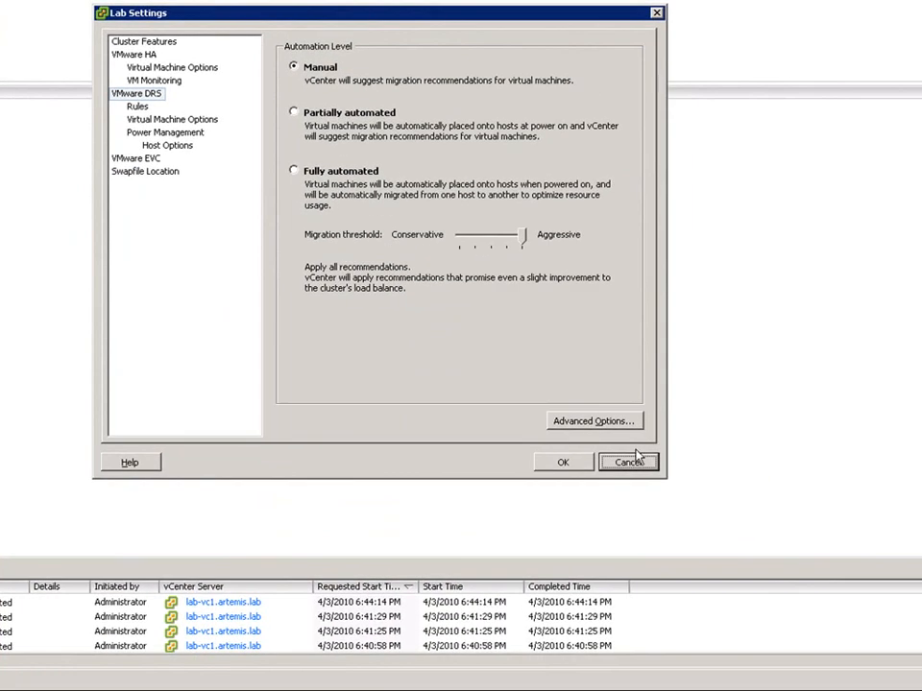
{"action": "left_click", "coordinate": [628, 464]}
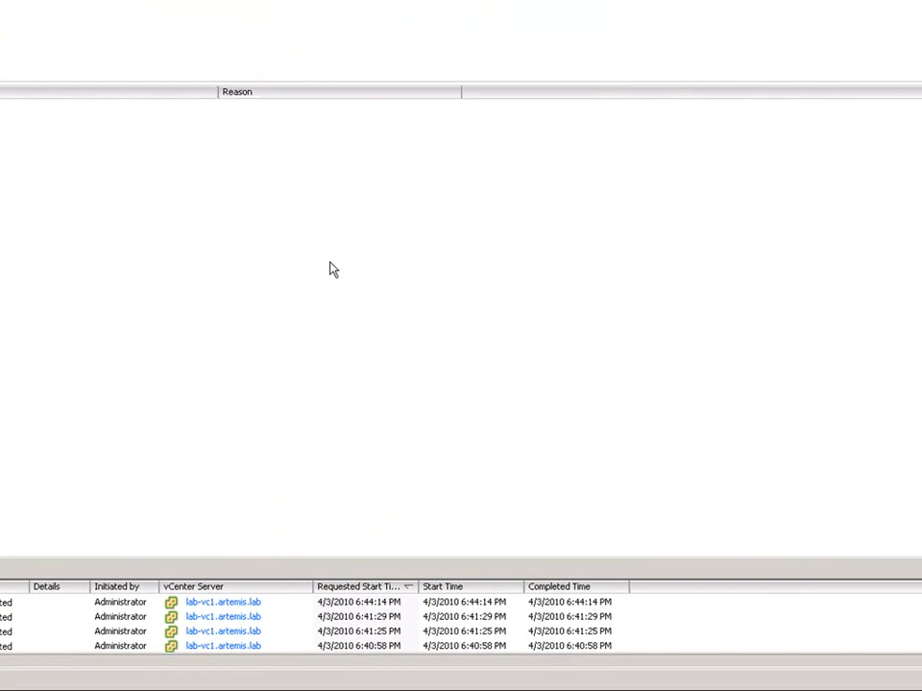
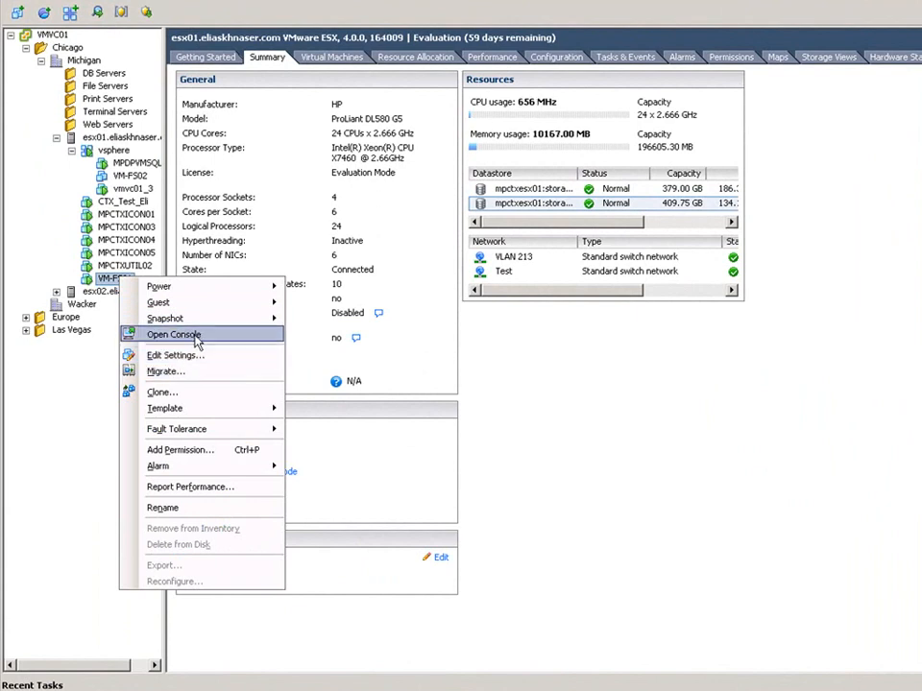
- Open VM-FS01's console and delete its Gold and Gold with files snapshots in the Snapshot Manager
{"action": "left_click", "coordinate": [184, 335]}
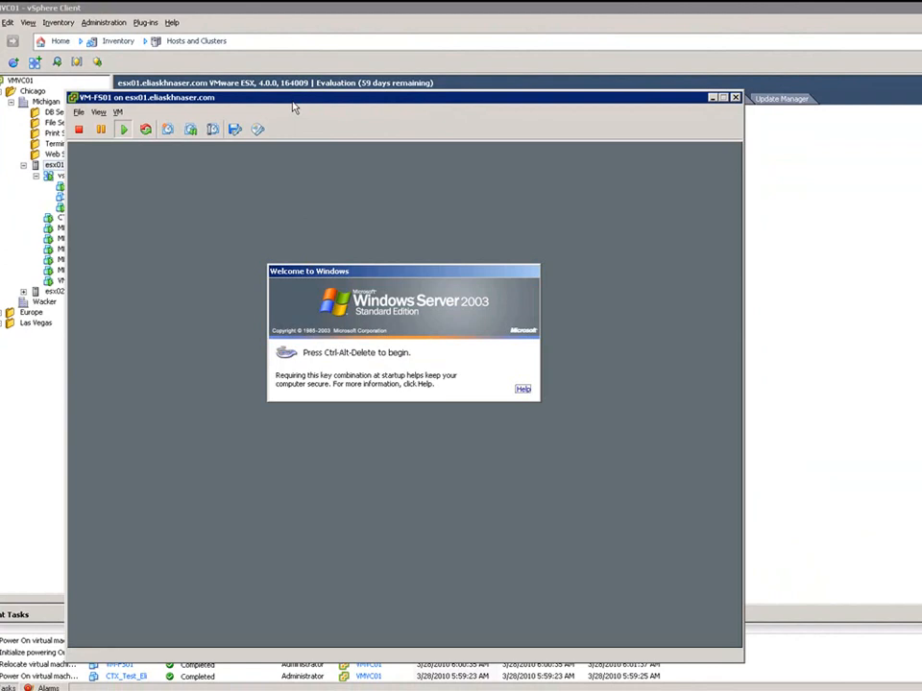
{"action": "left_click_drag", "start_coordinate": [294, 108], "coordinate": [726, 93]}
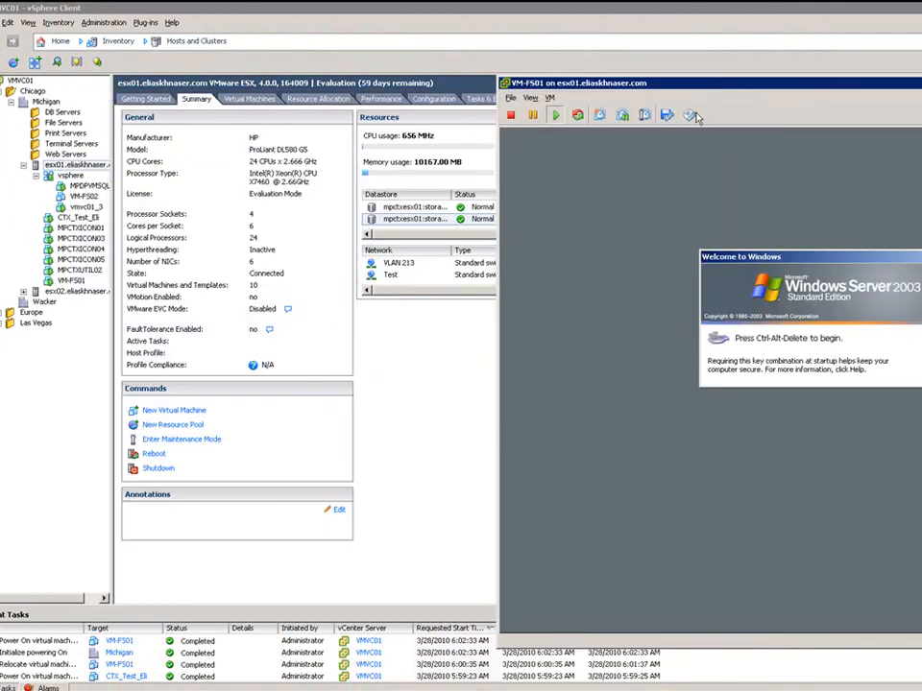
{"action": "left_click", "coordinate": [550, 99]}
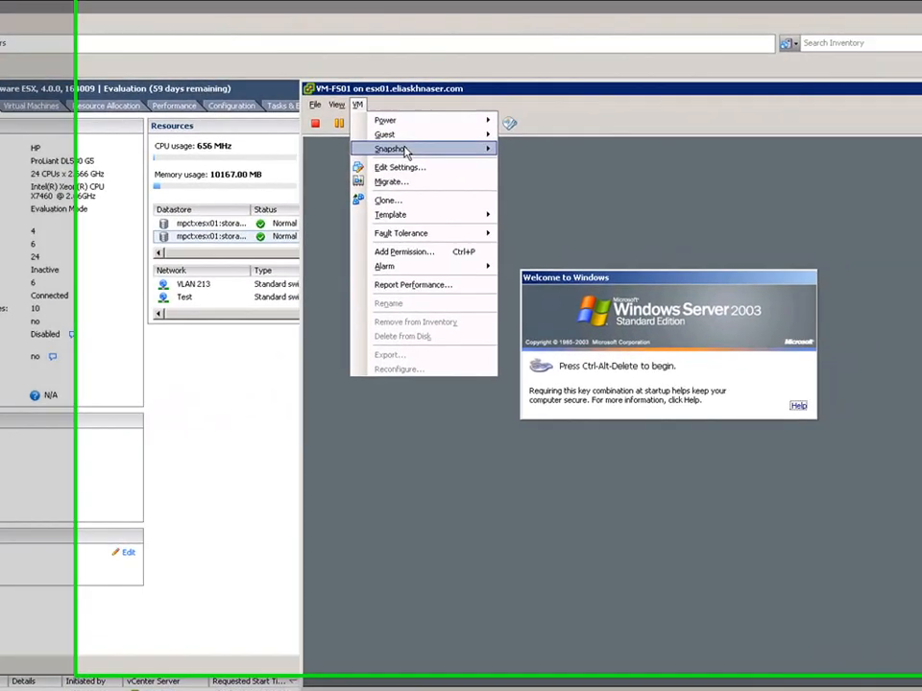
{"action": "mouse_move", "coordinate": [629, 138]}
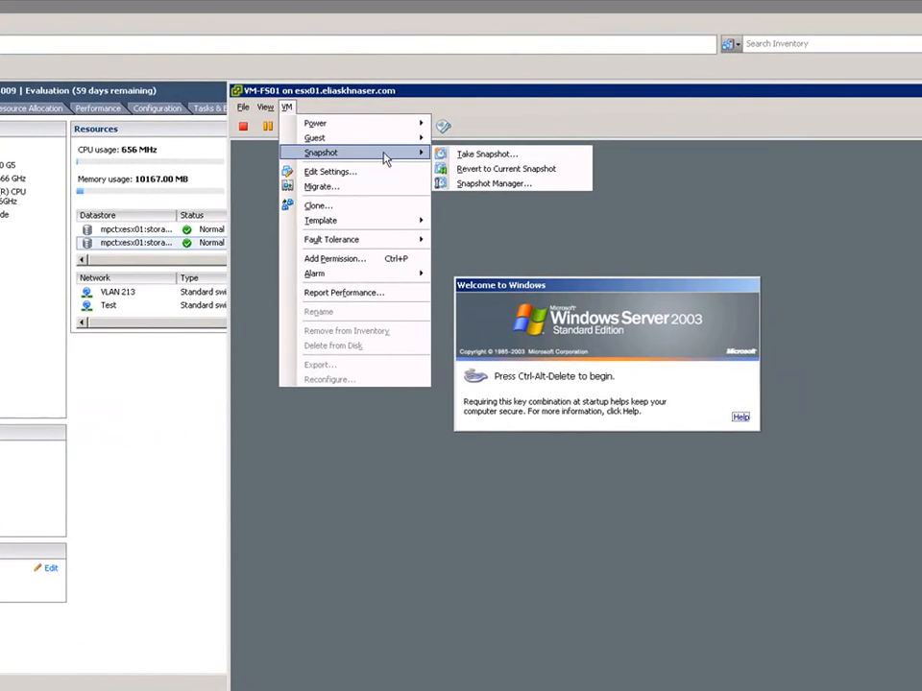
{"action": "left_click", "coordinate": [519, 184]}
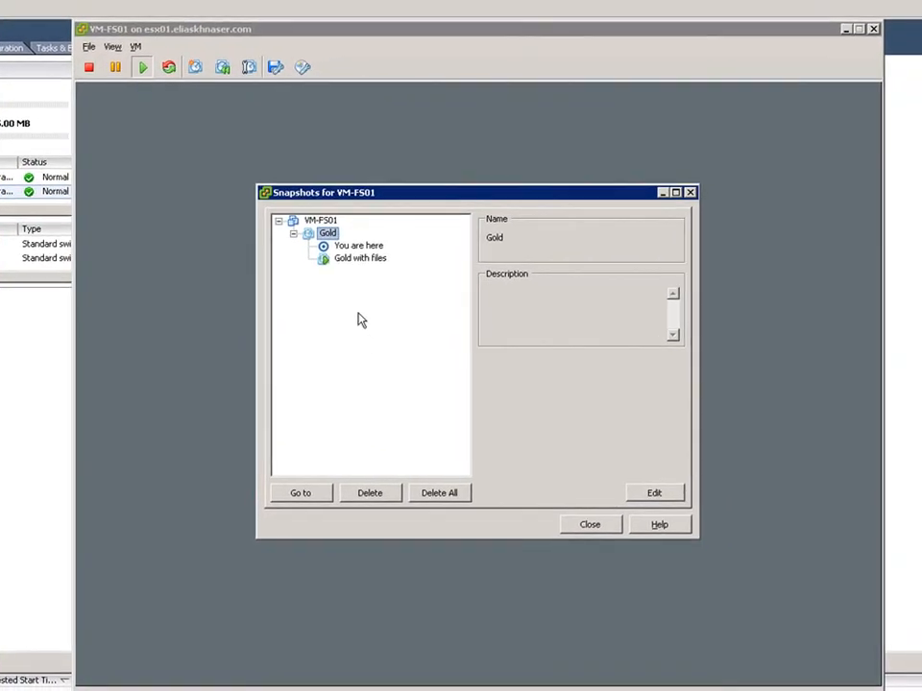
{"action": "left_click", "coordinate": [372, 493]}
{"action": "left_click", "coordinate": [179, 389]}
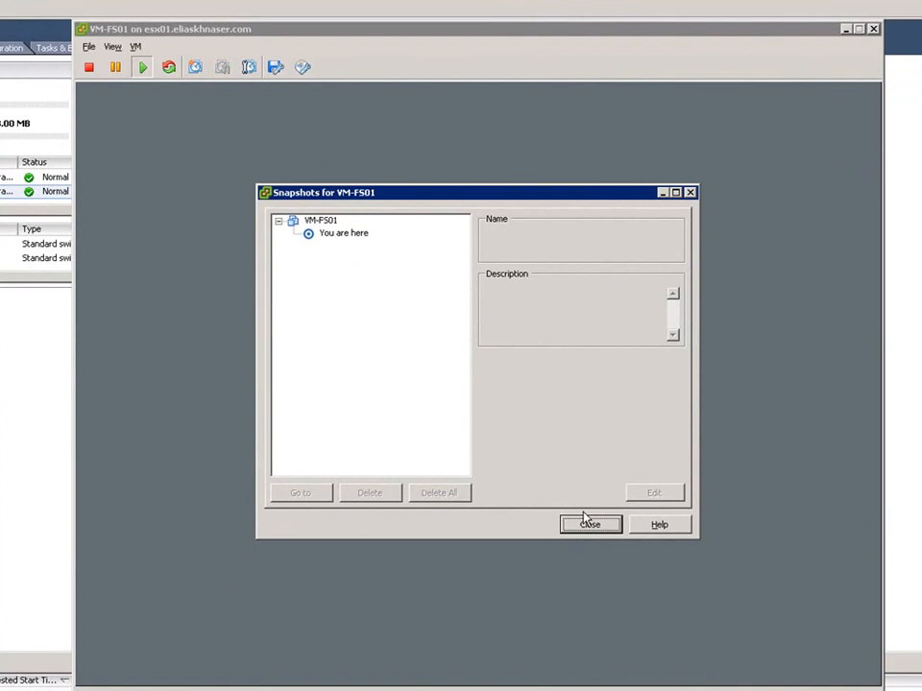
{"action": "left_click", "coordinate": [589, 524]}
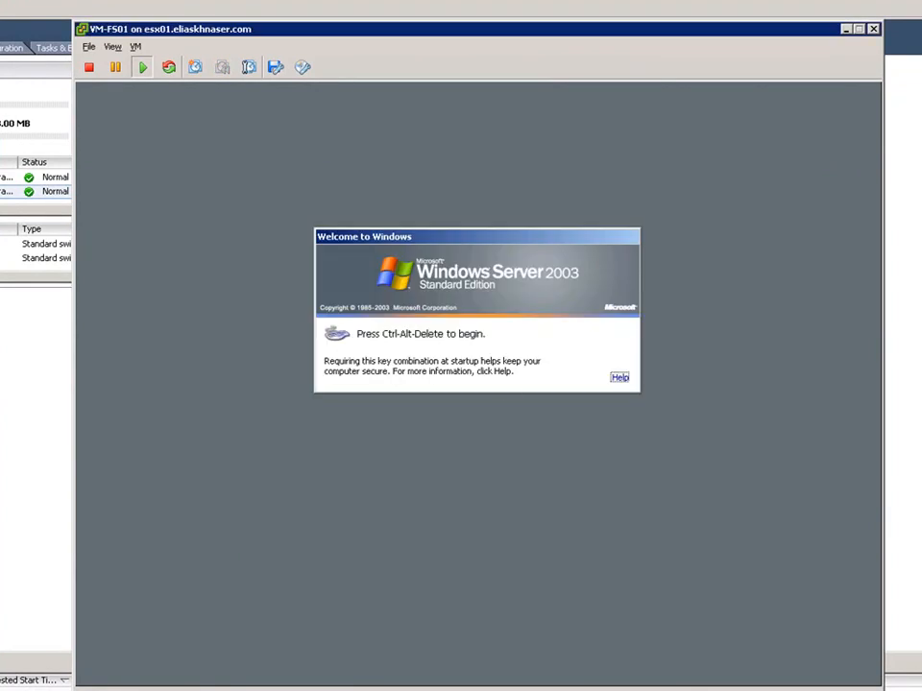
- Close VM-FS01's console and browse the root folders of the mpctxesx01:storage02 datastore
{"action": "left_click", "coordinate": [873, 28]}
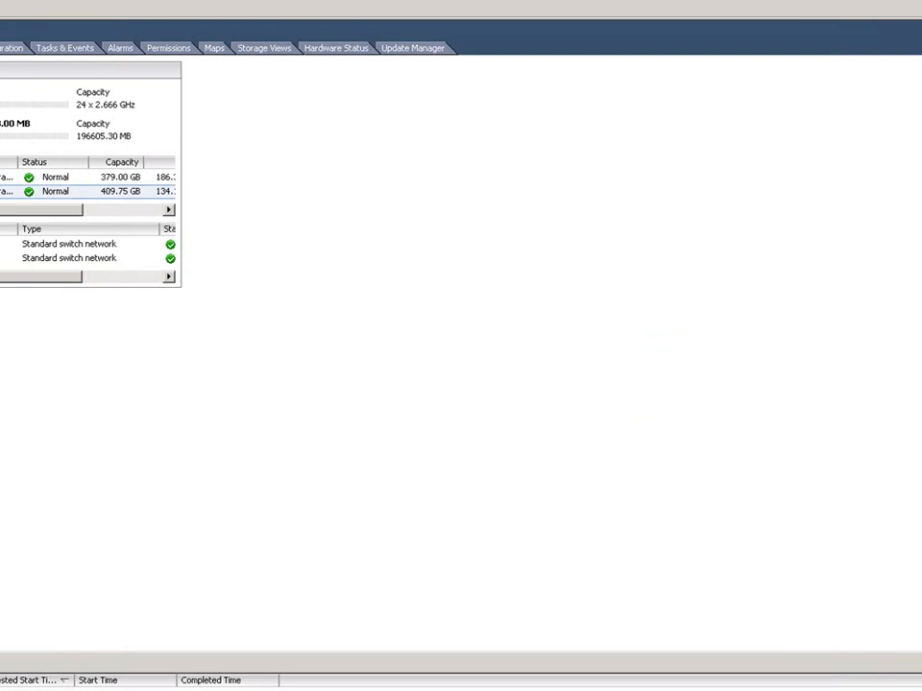
{"action": "right_click", "coordinate": [5, 191]}
{"action": "left_click", "coordinate": [12, 202]}
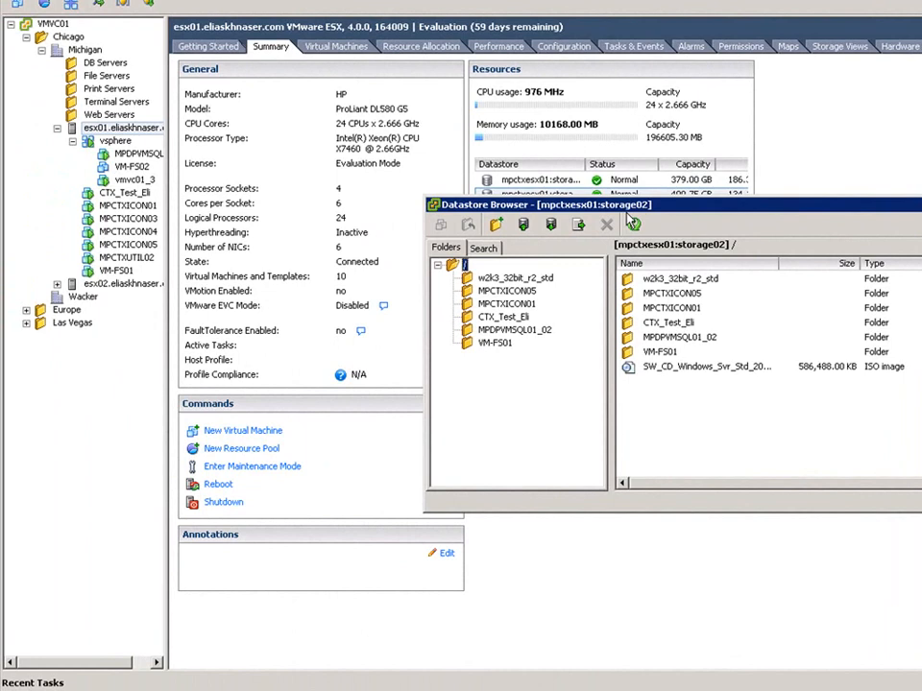
- Migrate the storage of VM-FS01 to the mpctxesx01:storage1 datastore on host esx01, using the same disk format as the source
{"action": "right_click", "coordinate": [122, 271]}
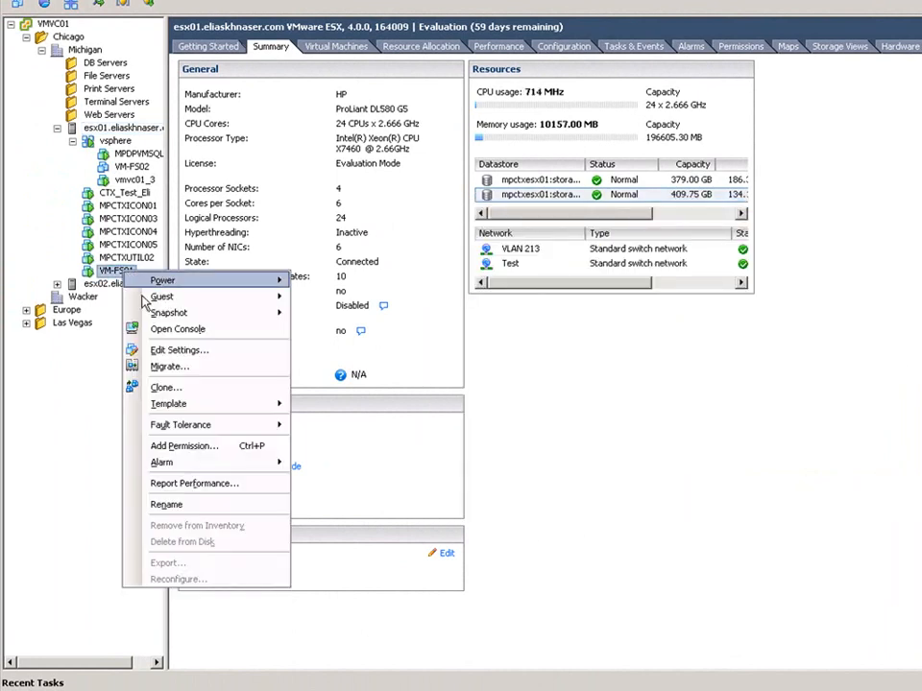
{"action": "left_click", "coordinate": [171, 367]}
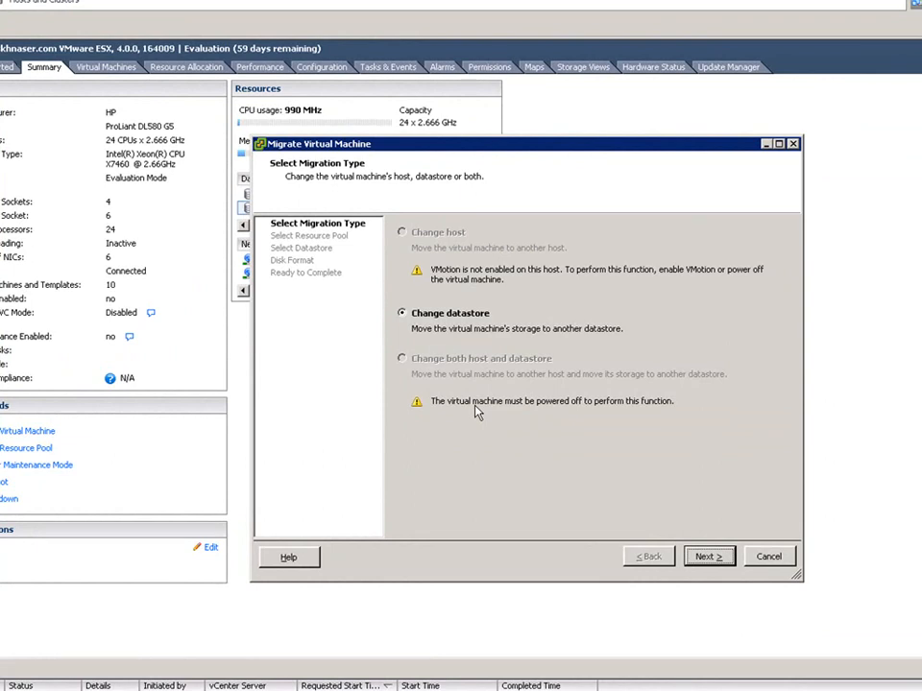
{"action": "left_click", "coordinate": [709, 557]}
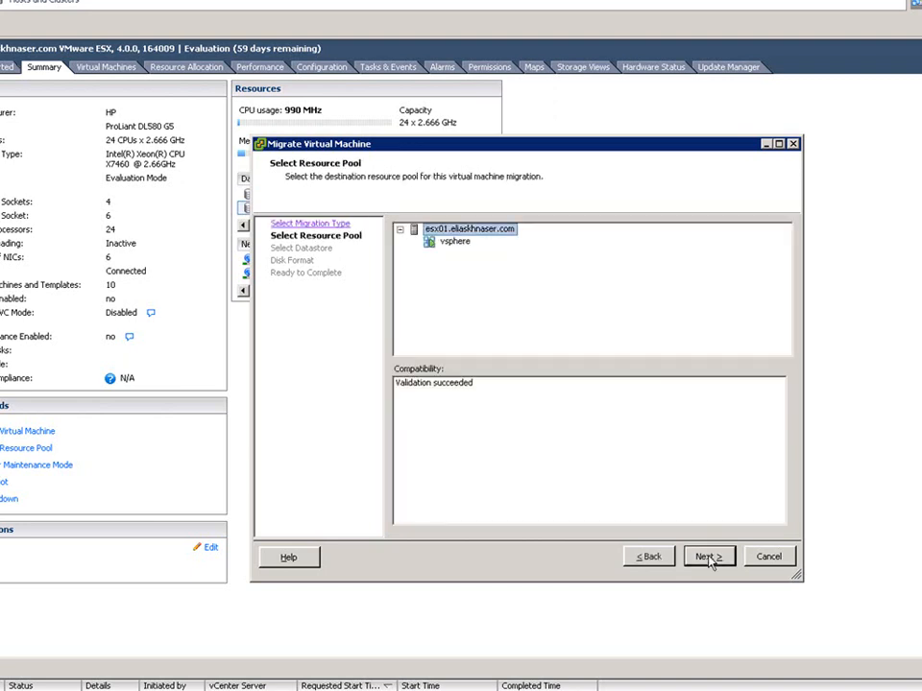
{"action": "left_click", "coordinate": [708, 557]}
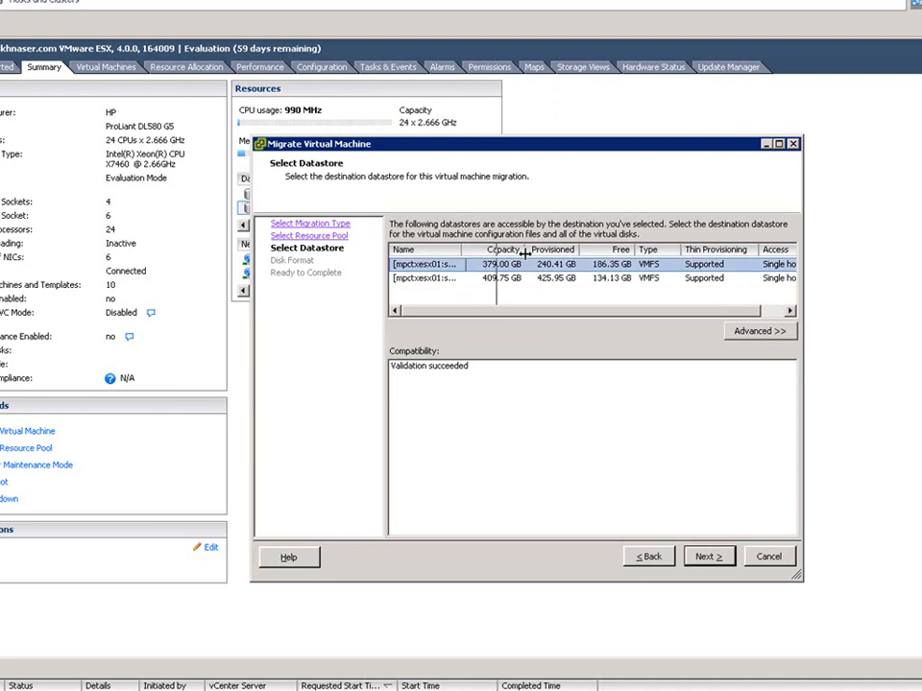
{"action": "left_click_drag", "start_coordinate": [465, 252], "coordinate": [525, 254]}
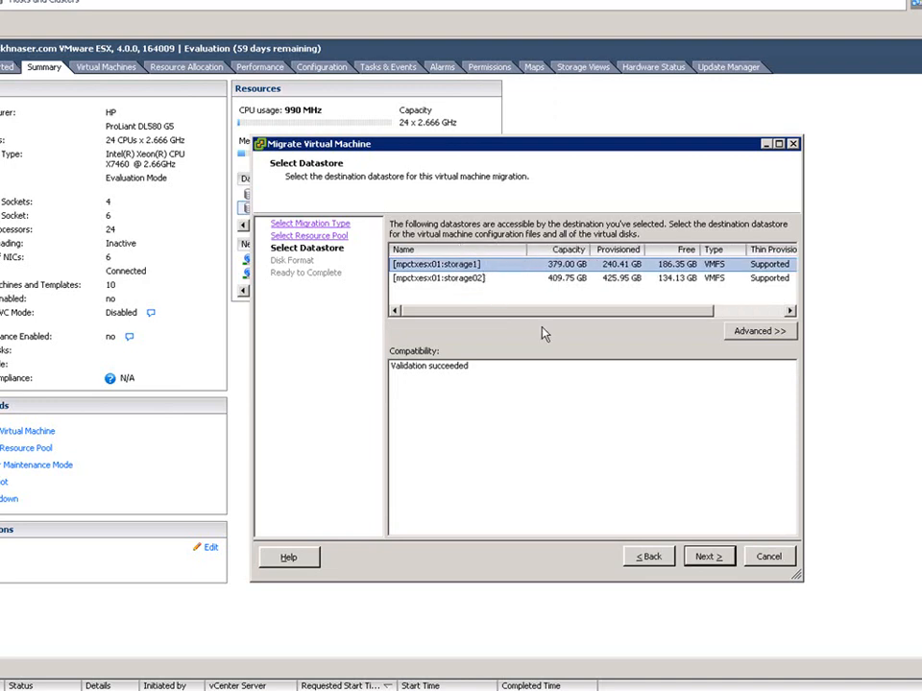
{"action": "left_click", "coordinate": [708, 558]}
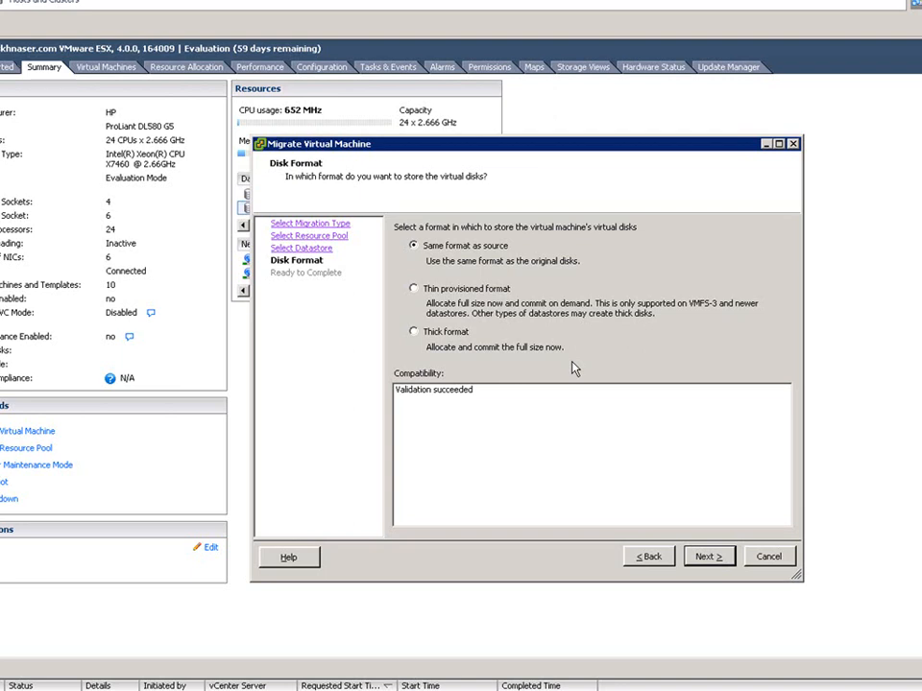
{"action": "left_click", "coordinate": [708, 558]}
{"action": "left_click", "coordinate": [708, 557]}
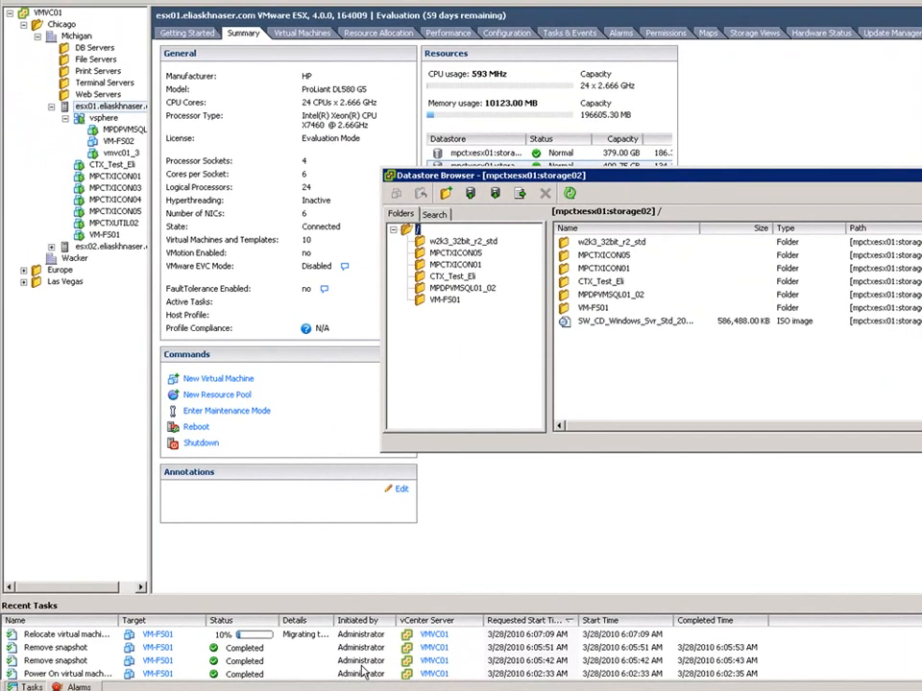
- Bring up VM-FS01's console and log on to its Windows desktop while the relocation runs
{"action": "left_click", "coordinate": [384, 689]}
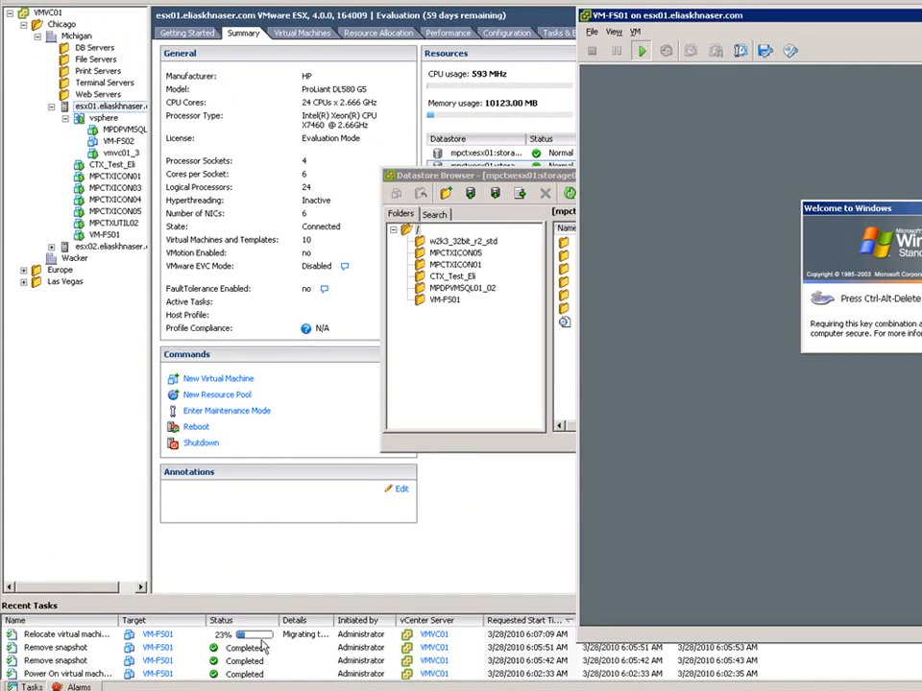
{"action": "left_click", "coordinate": [609, 347]}
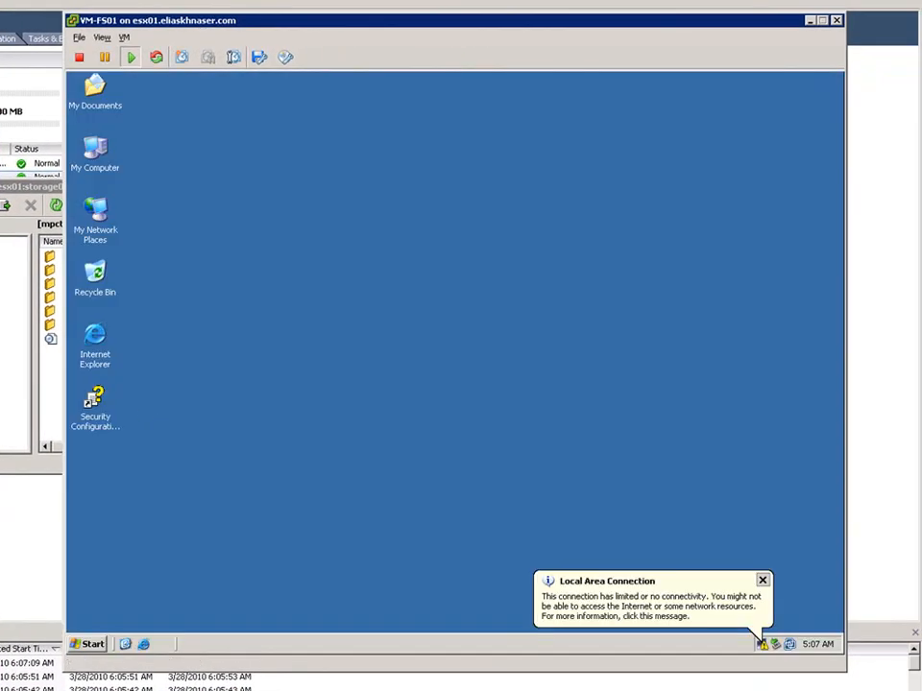
- Refresh the mpctxesx01:storage02 file listing and close it, and browse mpctxesx01:storage1 to inspect the VM-FS01 folder
{"action": "left_click", "coordinate": [25, 388]}
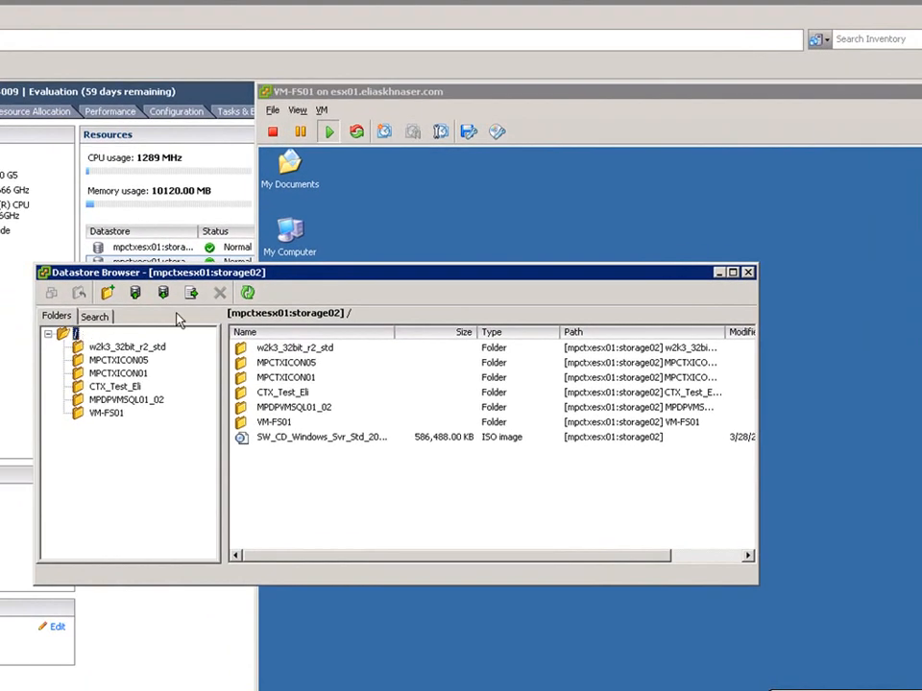
{"action": "left_click", "coordinate": [248, 294]}
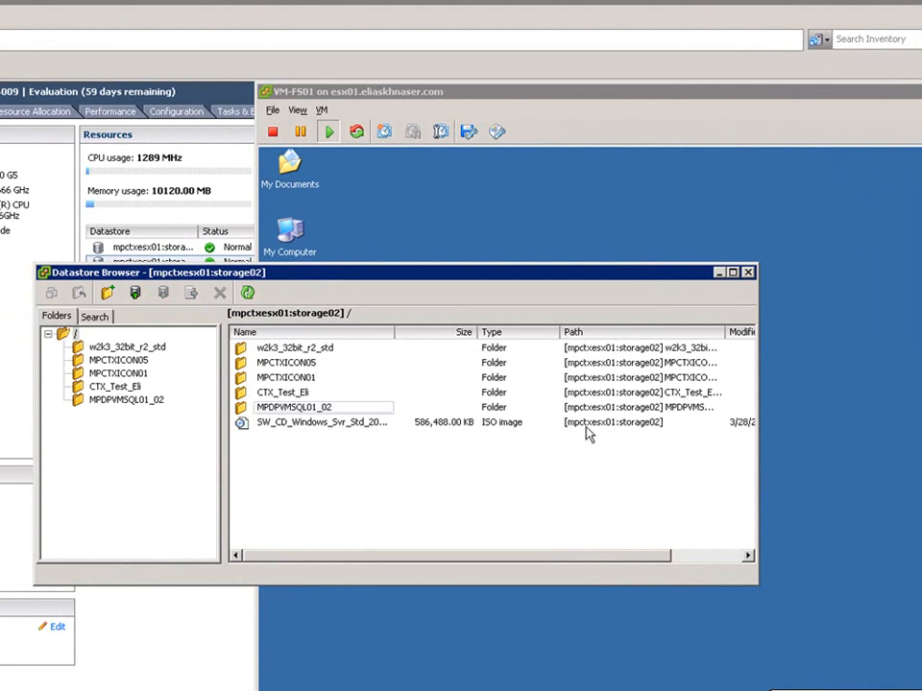
{"action": "left_click", "coordinate": [748, 273]}
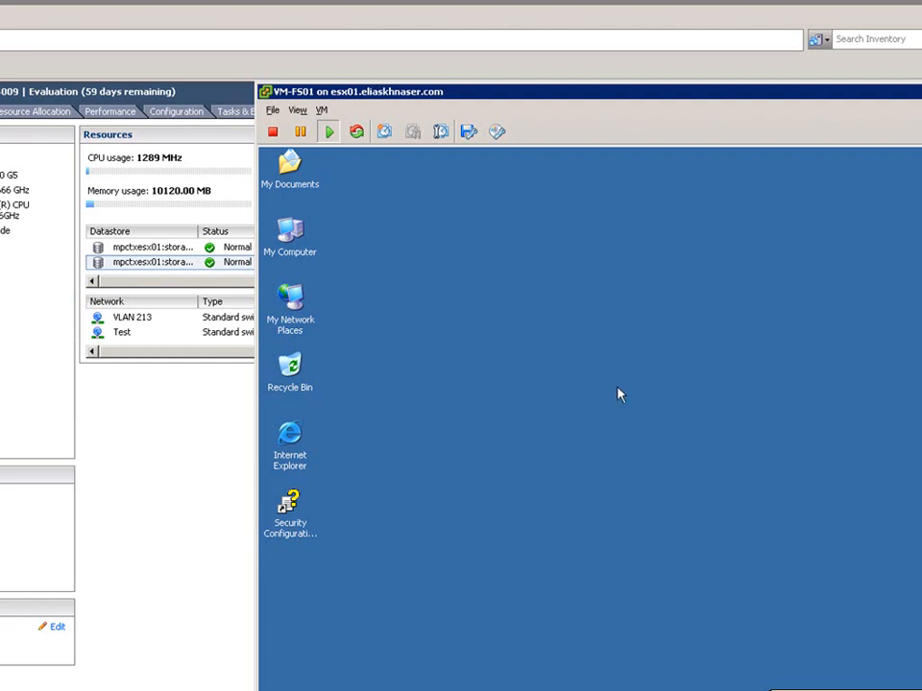
{"action": "right_click", "coordinate": [97, 250]}
{"action": "left_click", "coordinate": [123, 255]}
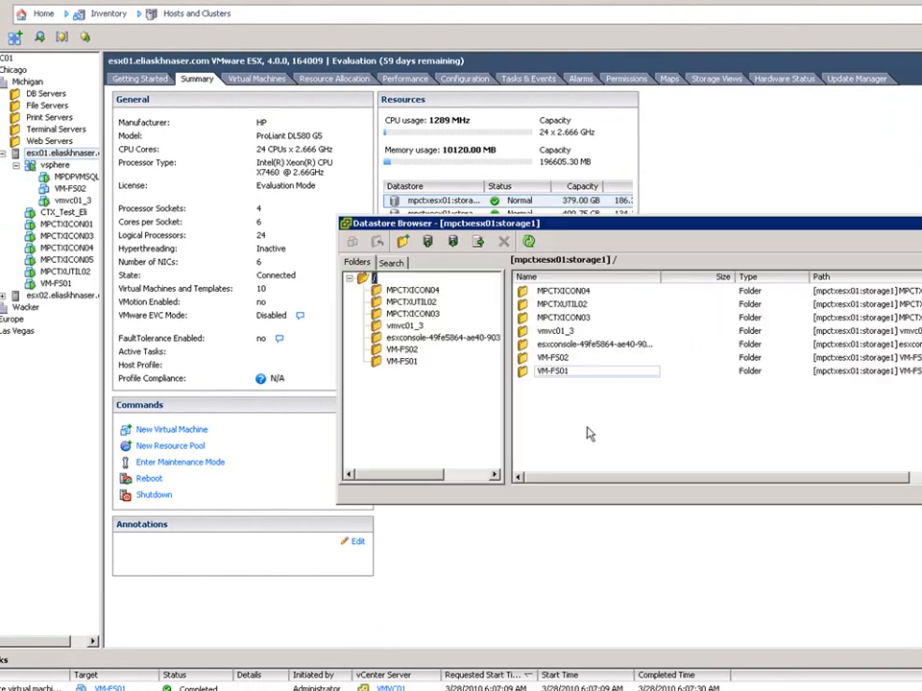
{"action": "left_click", "coordinate": [402, 361]}
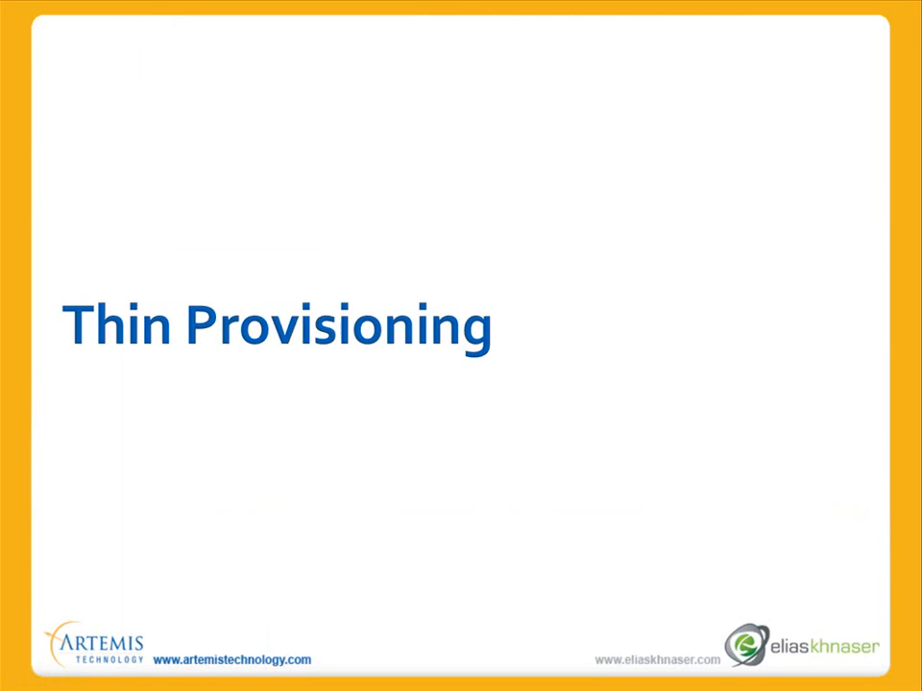
{"action": "key", "text": "Right"}
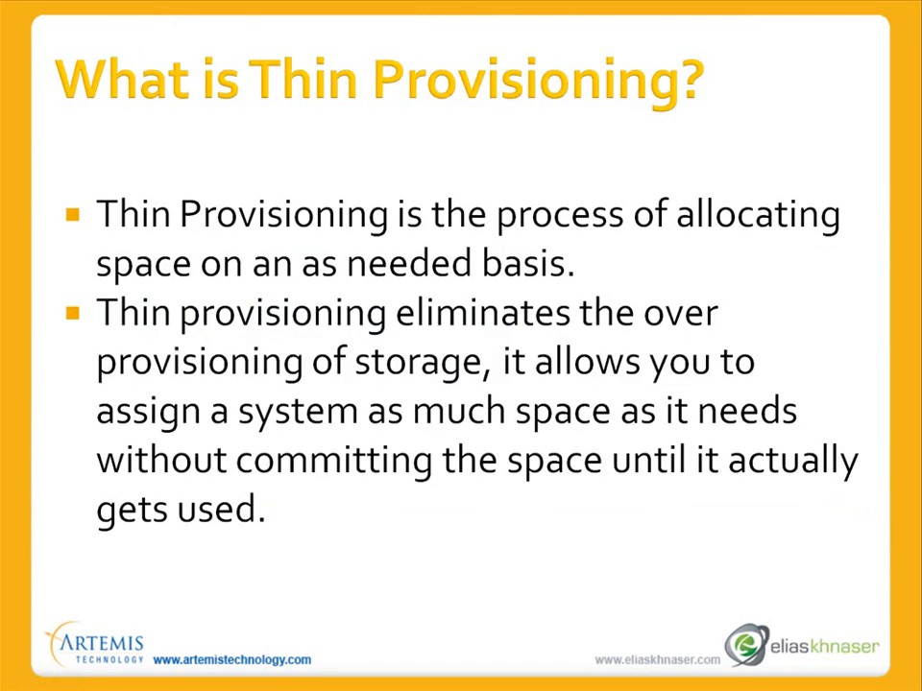
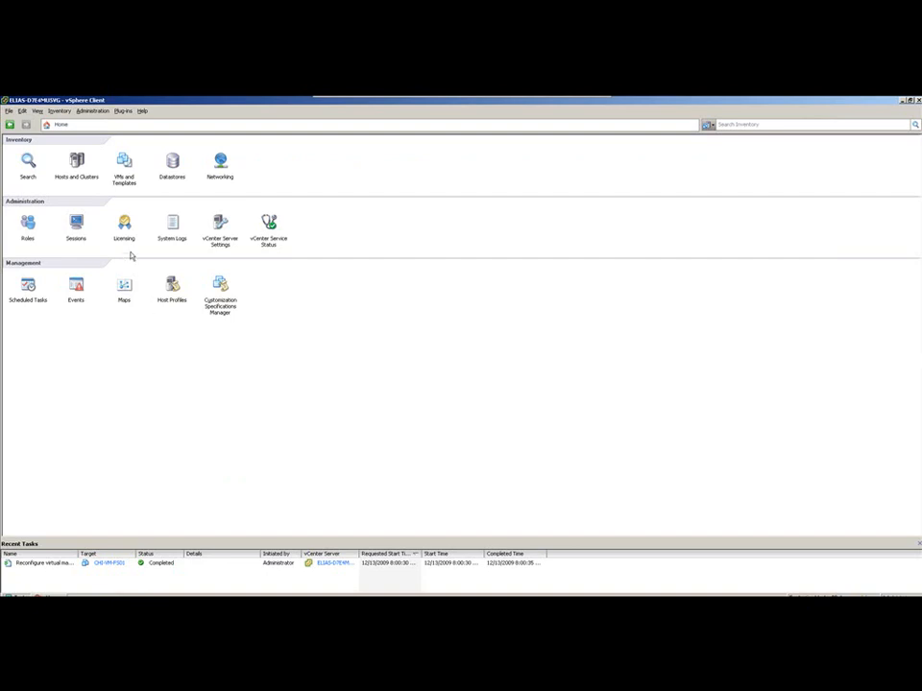
- Start adding a new virtual hard disk to CHI-VM-FS01 and set its size to 5 GB
{"action": "left_click", "coordinate": [76, 182]}
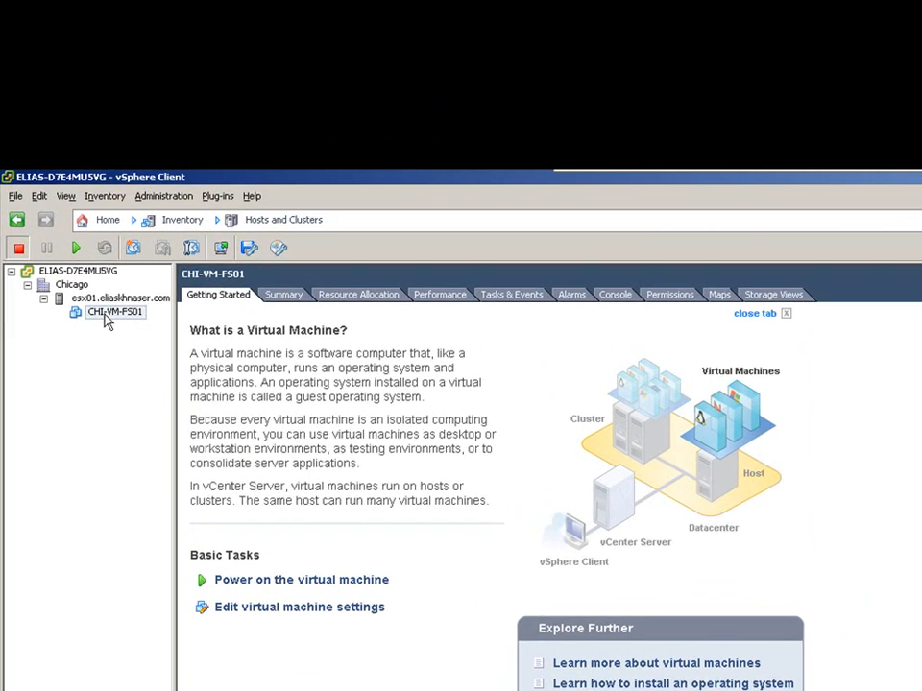
{"action": "right_click", "coordinate": [60, 179]}
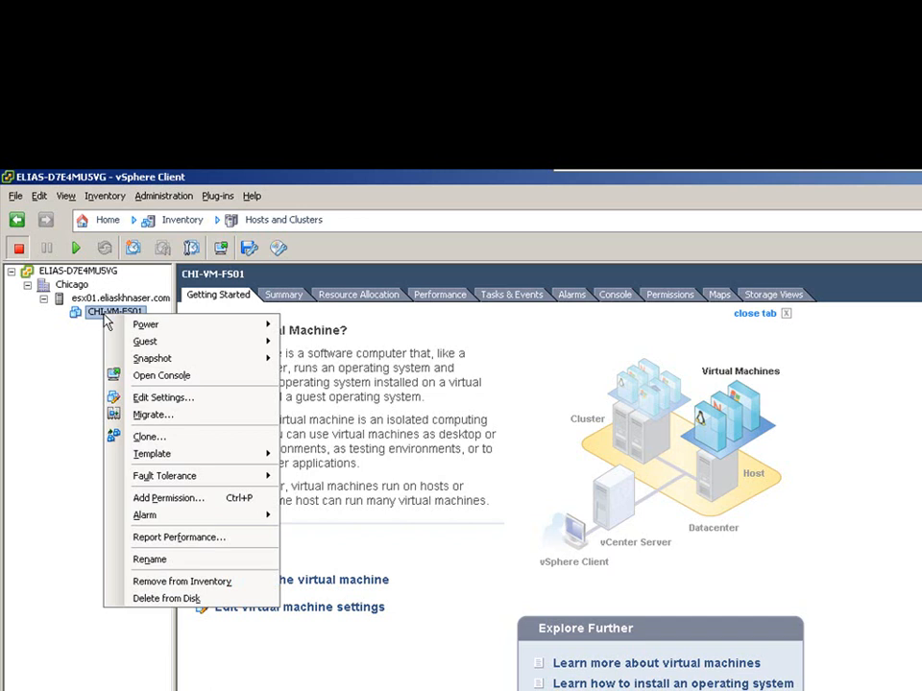
{"action": "left_click", "coordinate": [161, 399]}
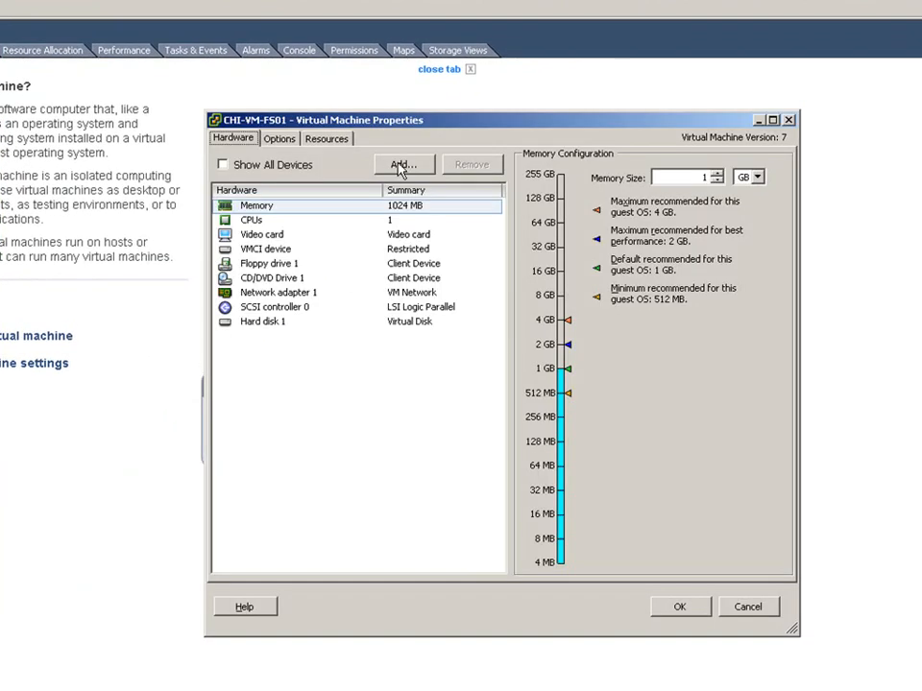
{"action": "left_click", "coordinate": [398, 171]}
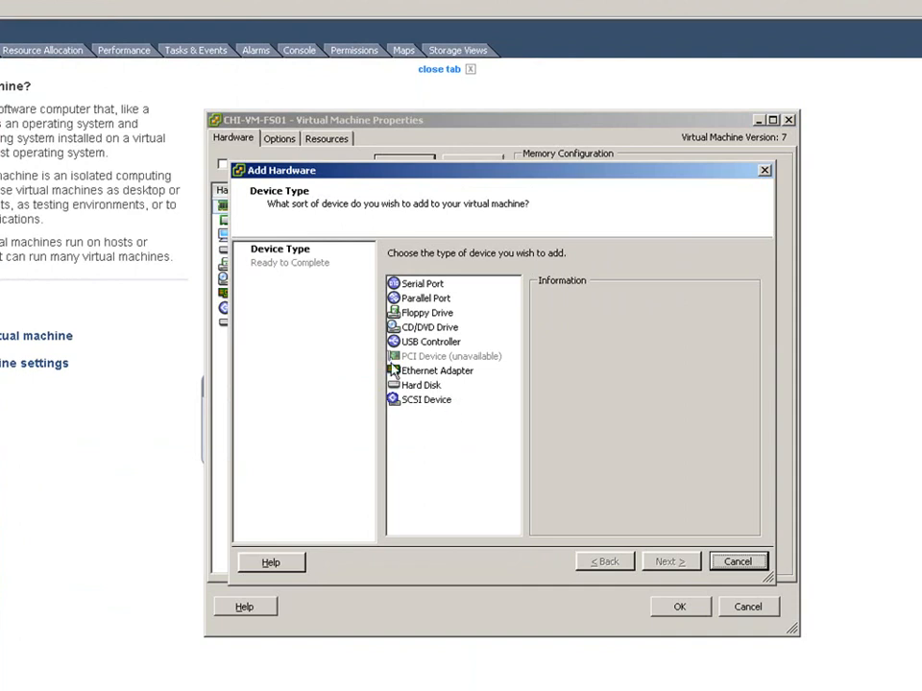
{"action": "left_click", "coordinate": [432, 386]}
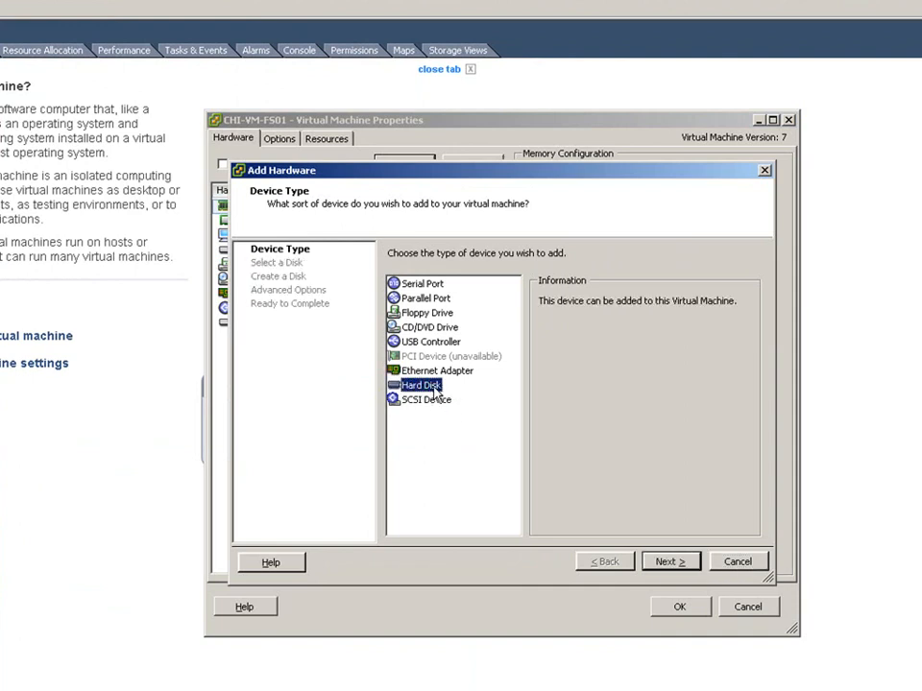
{"action": "left_click", "coordinate": [670, 562]}
{"action": "left_click", "coordinate": [669, 566]}
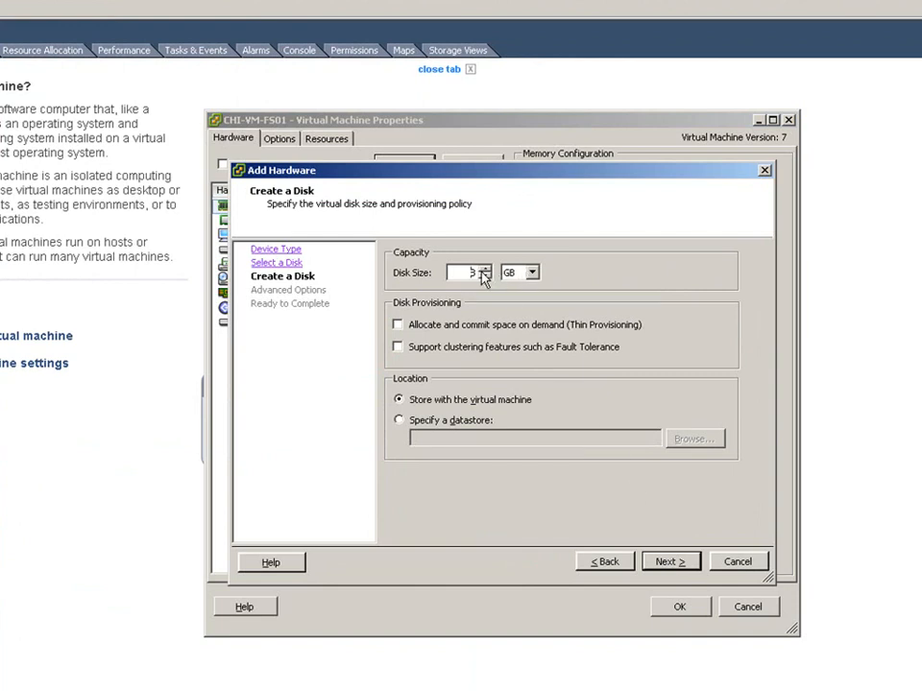
{"action": "key", "text": "Right"}
{"action": "key", "text": "BackSpace"}
{"action": "type", "text": "5"}
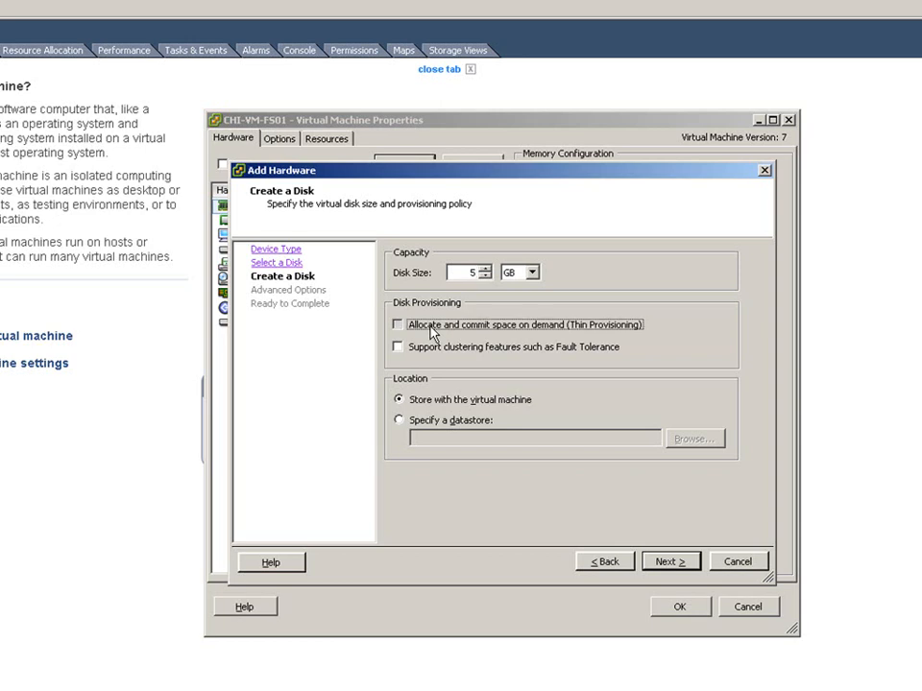
- Try the thin provisioning option and the clustering features option for the new disk, clearing each one again
{"action": "left_click", "coordinate": [431, 332]}
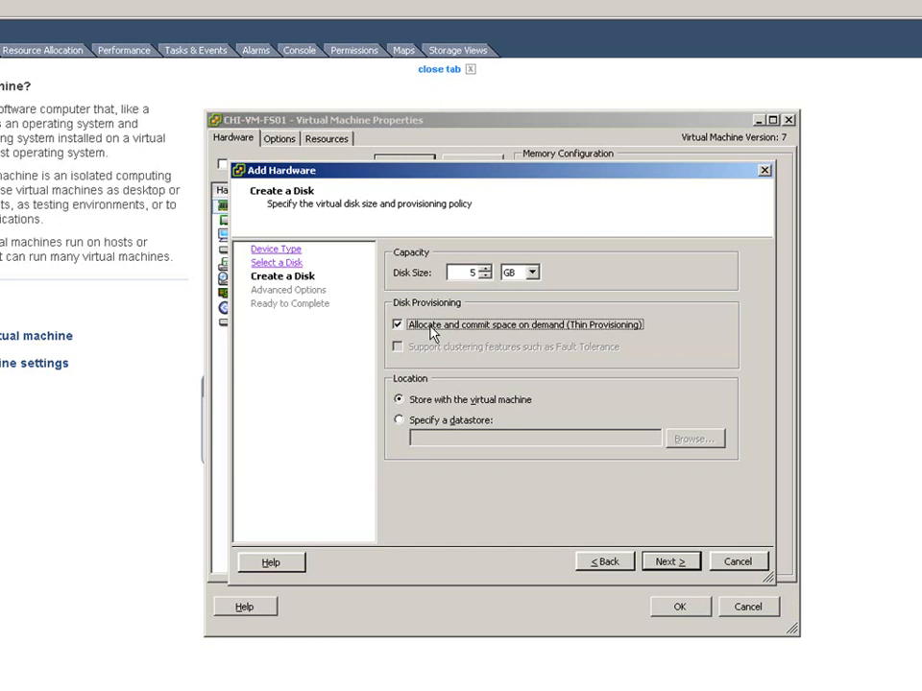
{"action": "left_click", "coordinate": [431, 330]}
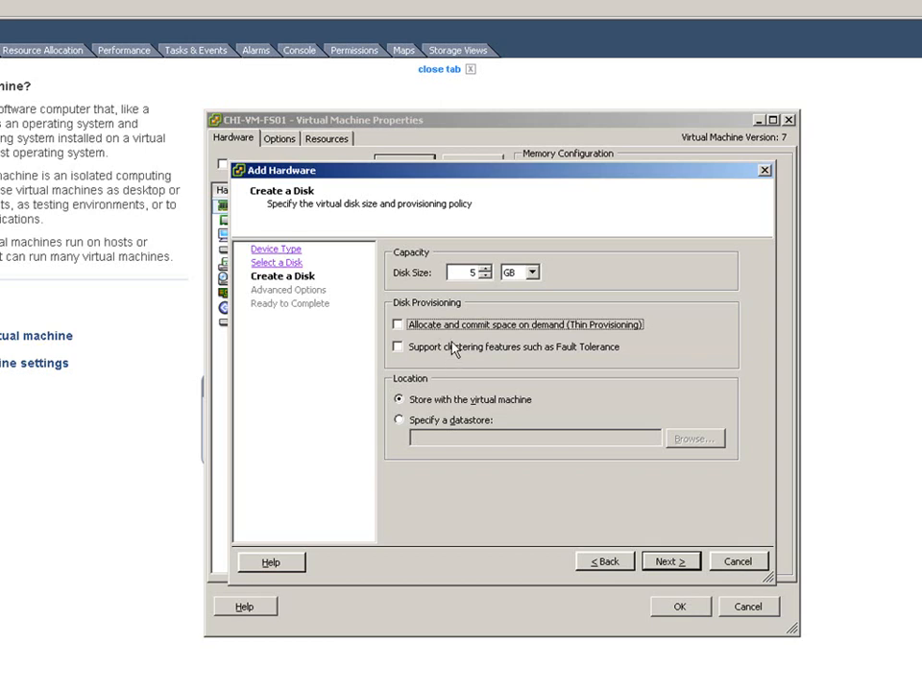
{"action": "left_click", "coordinate": [421, 350]}
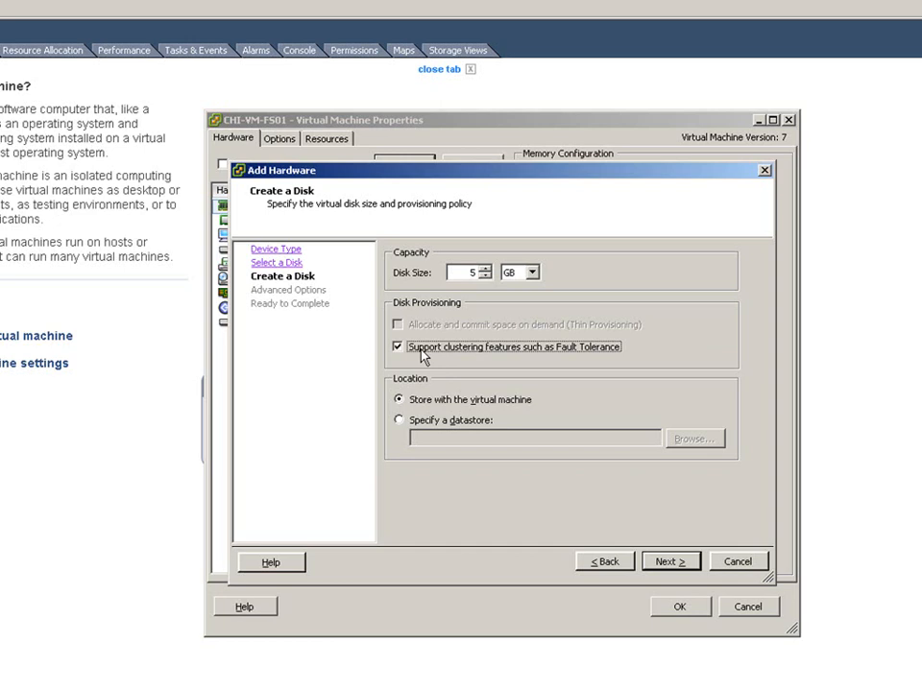
{"action": "left_click", "coordinate": [421, 351]}
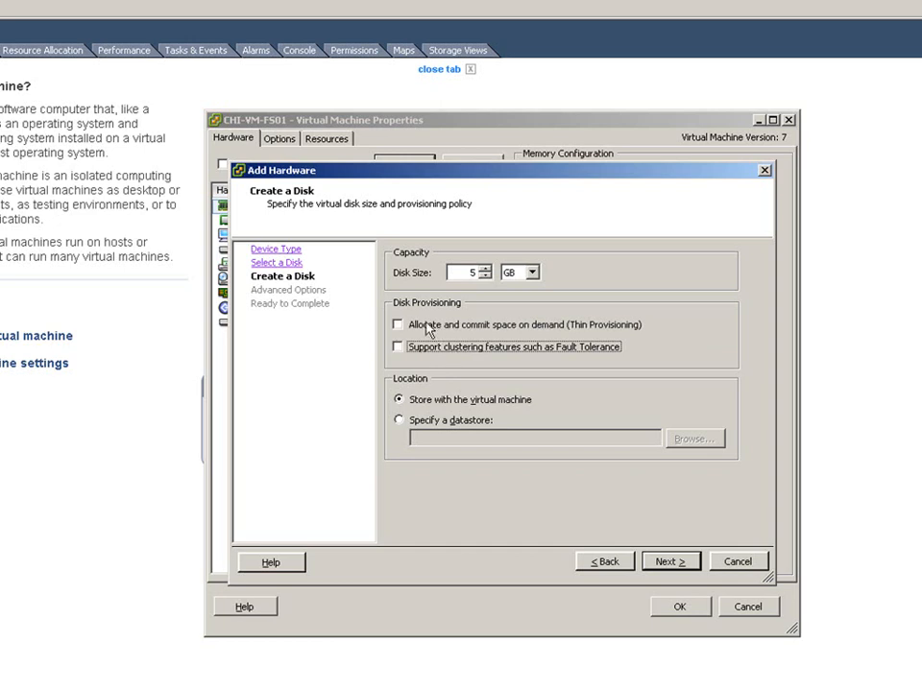
- Enable thin provisioning for the new disk, keep it stored with the virtual machine, and finish adding it to CHI-VM-FS01
{"action": "left_click", "coordinate": [418, 326]}
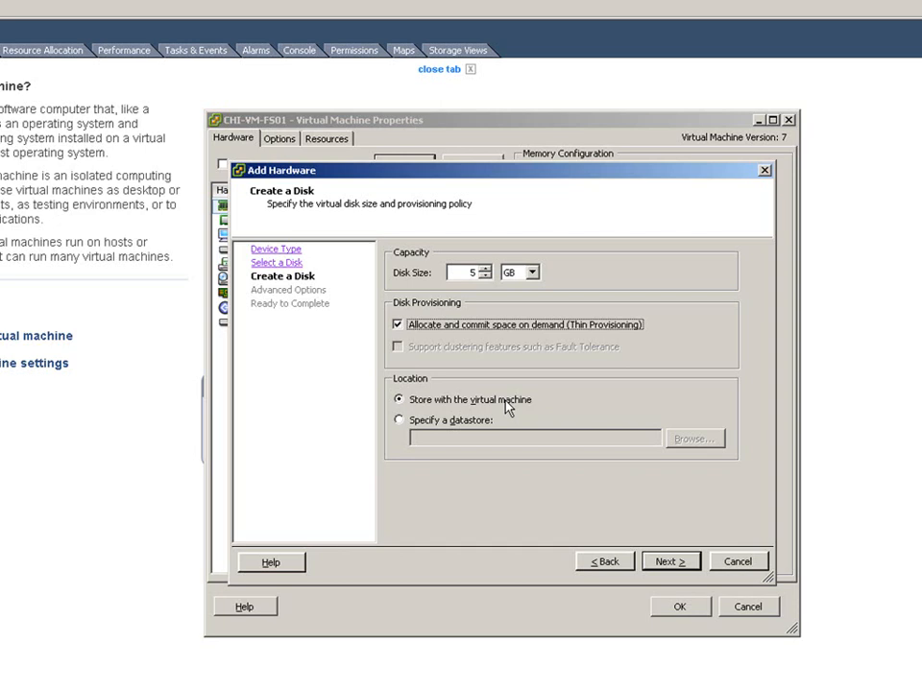
{"action": "left_click", "coordinate": [672, 564]}
{"action": "left_click", "coordinate": [670, 566]}
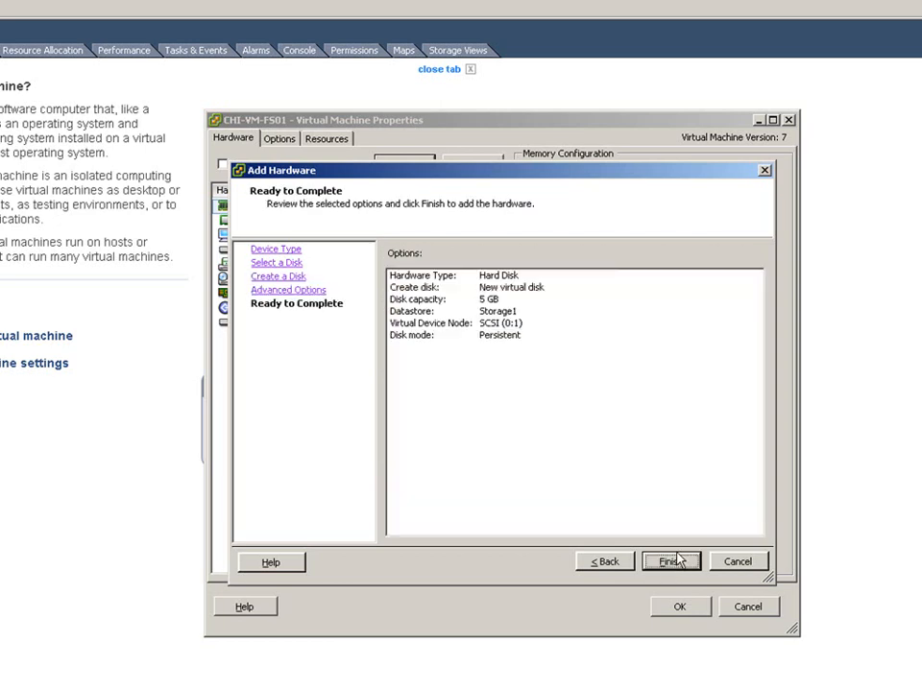
{"action": "left_click", "coordinate": [673, 562]}
{"action": "left_click", "coordinate": [682, 609]}
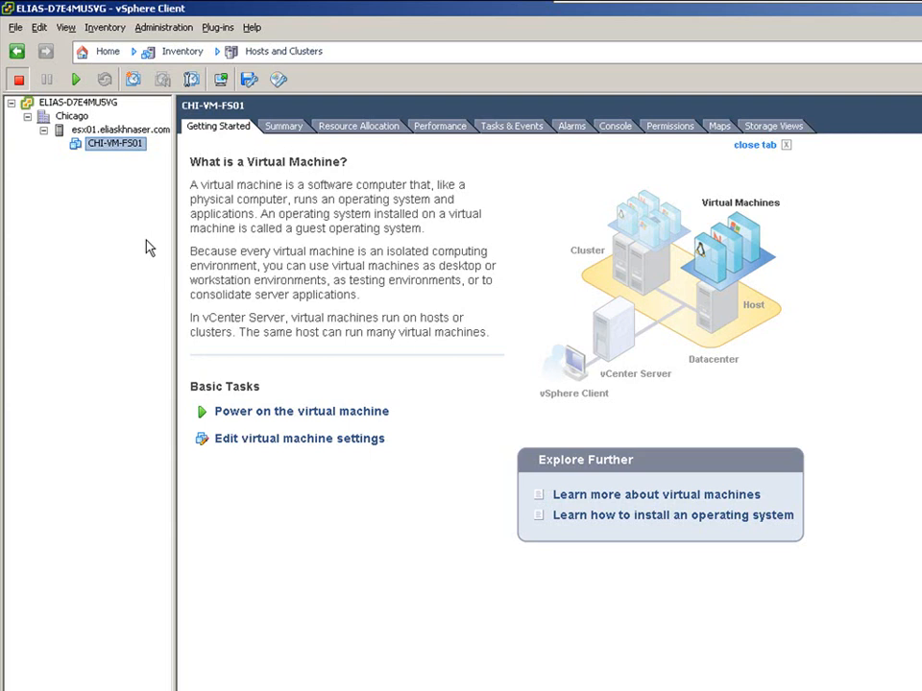
- Walk through a change-datastore migration of CHI-VM-FS01 to try the thin provisioned and thick disk formats, and cancel it
{"action": "right_click", "coordinate": [98, 146]}
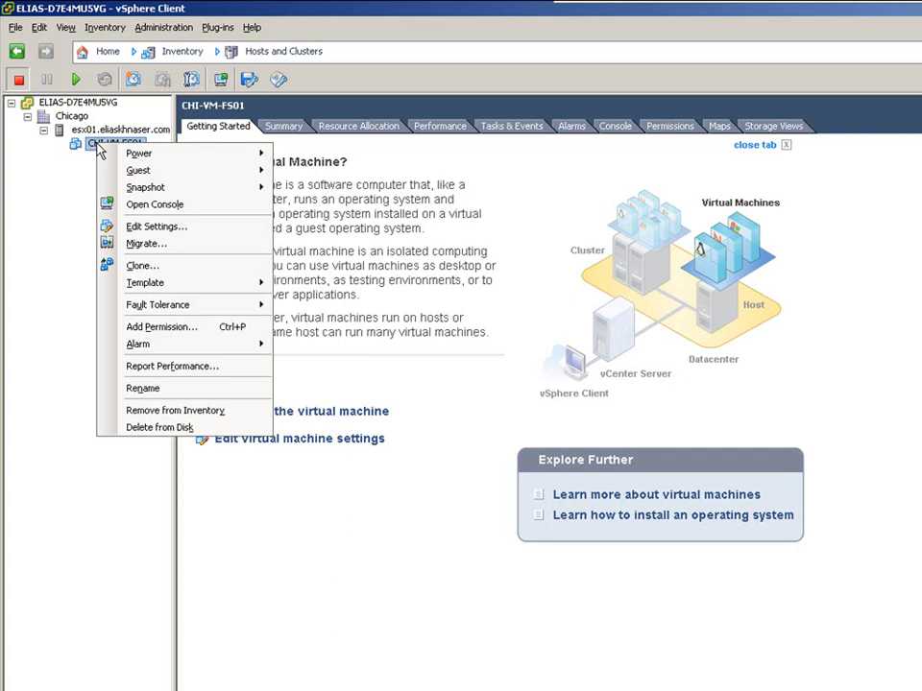
{"action": "left_click", "coordinate": [146, 244]}
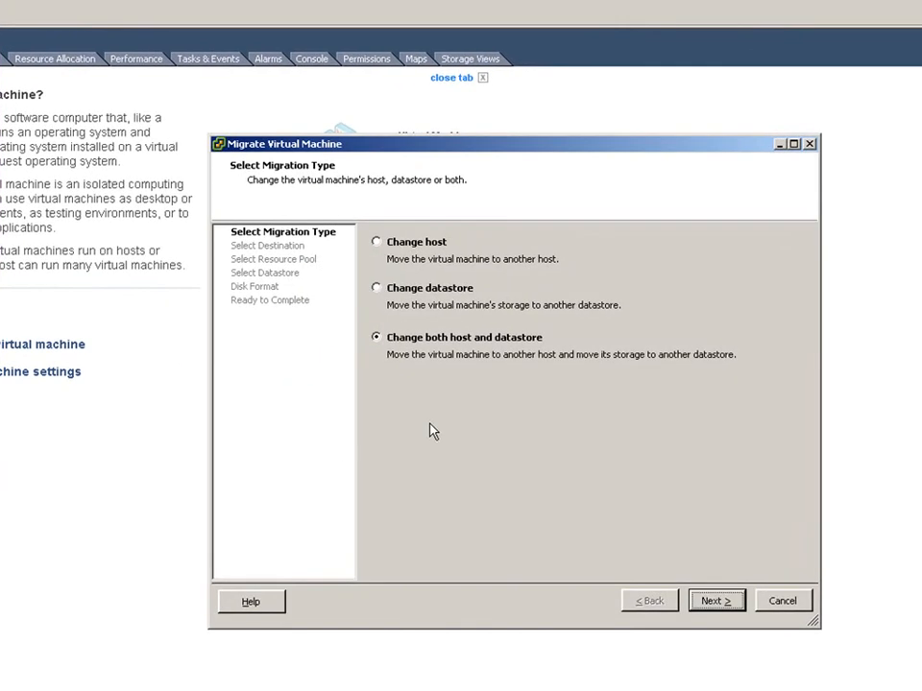
{"action": "left_click", "coordinate": [420, 295]}
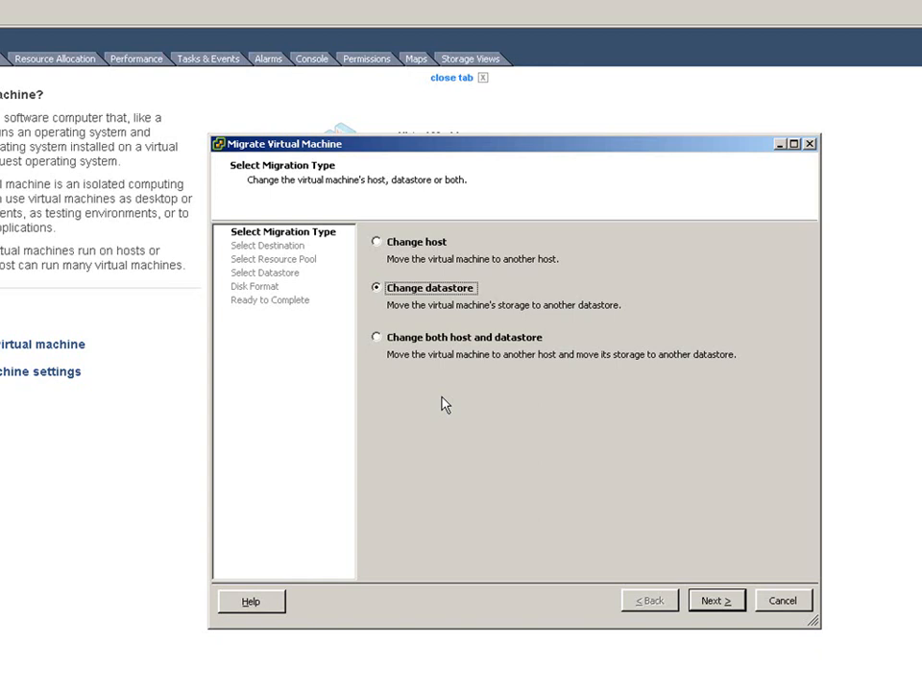
{"action": "left_click", "coordinate": [716, 605]}
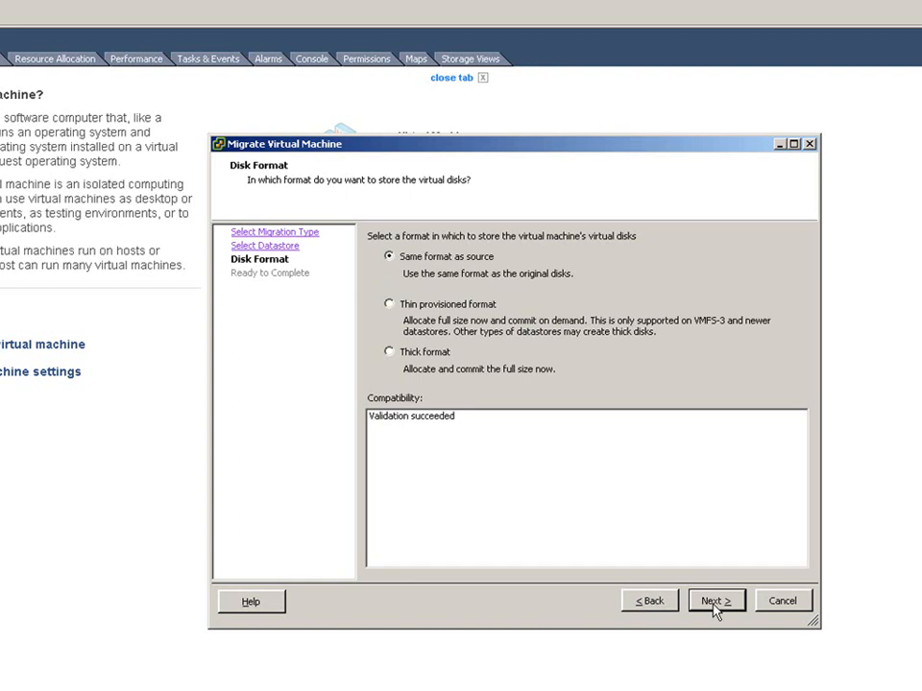
{"action": "left_click", "coordinate": [453, 310]}
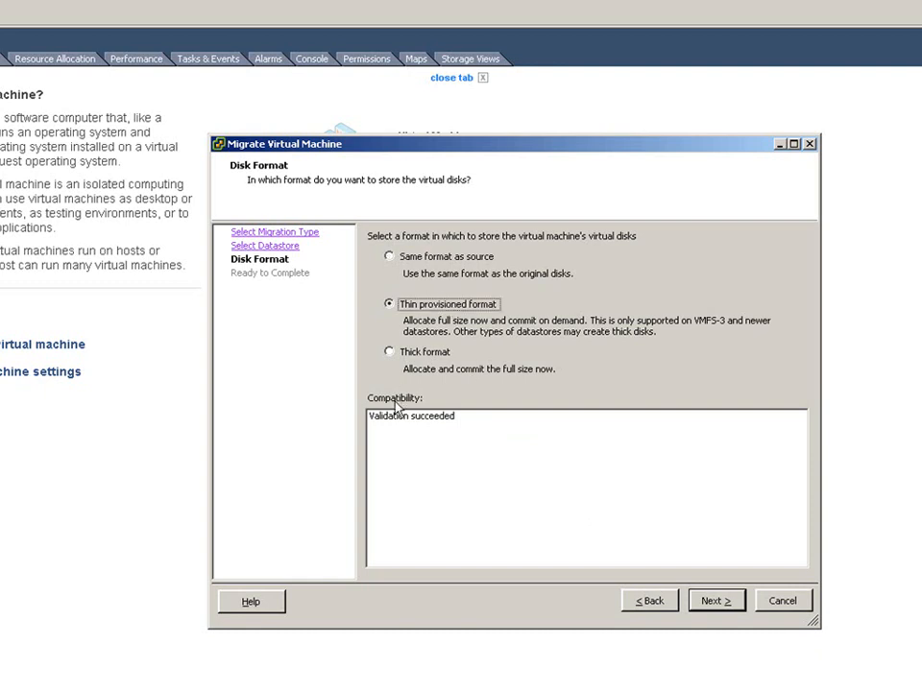
{"action": "left_click", "coordinate": [428, 355]}
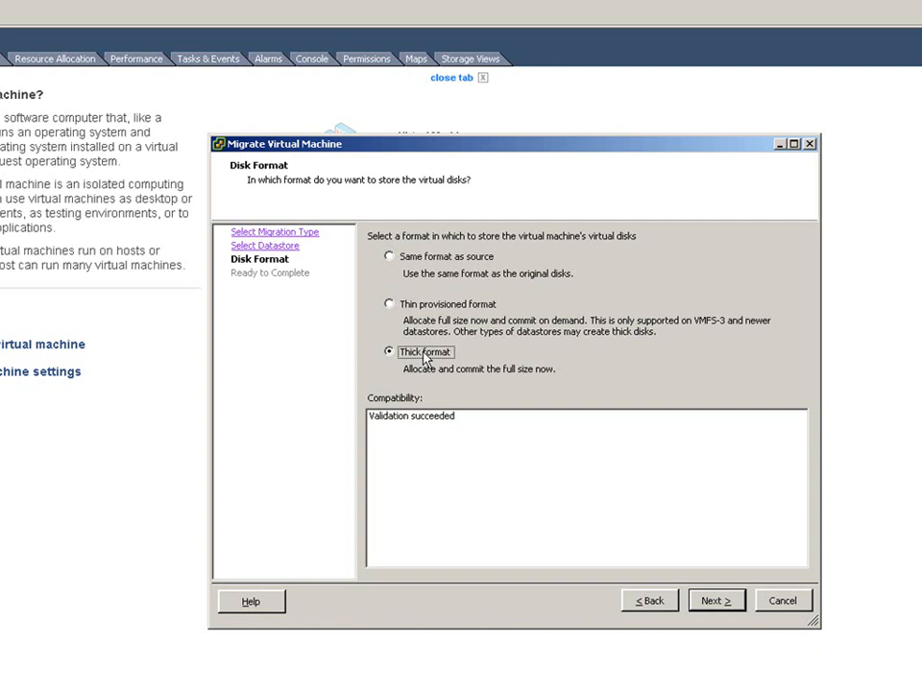
{"action": "left_click", "coordinate": [793, 605]}
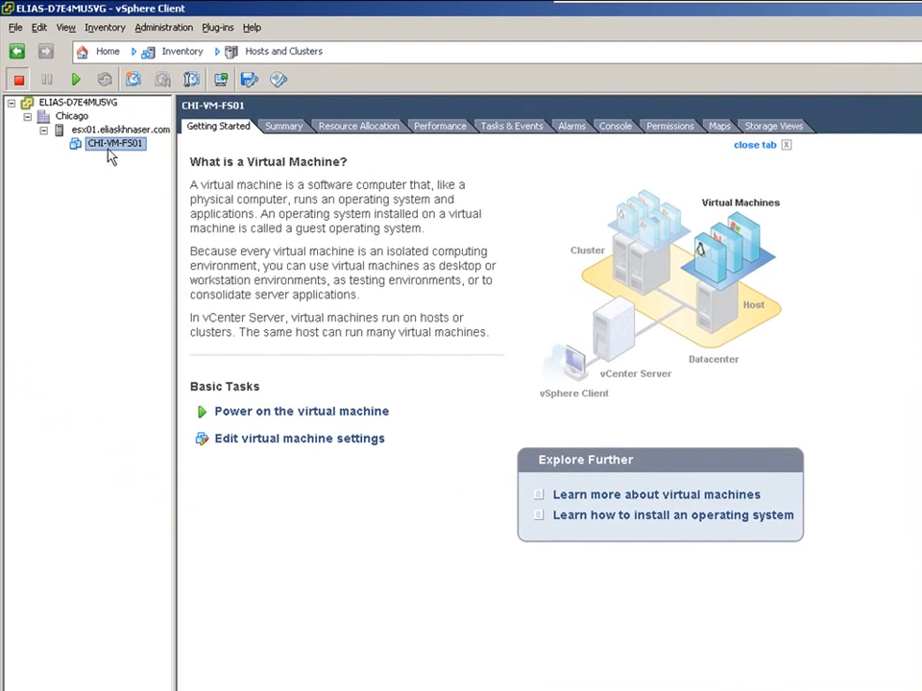
- Browse the Storage1 datastore of host esx01 and open its New Virtual Machine folder
{"action": "left_click", "coordinate": [116, 131]}
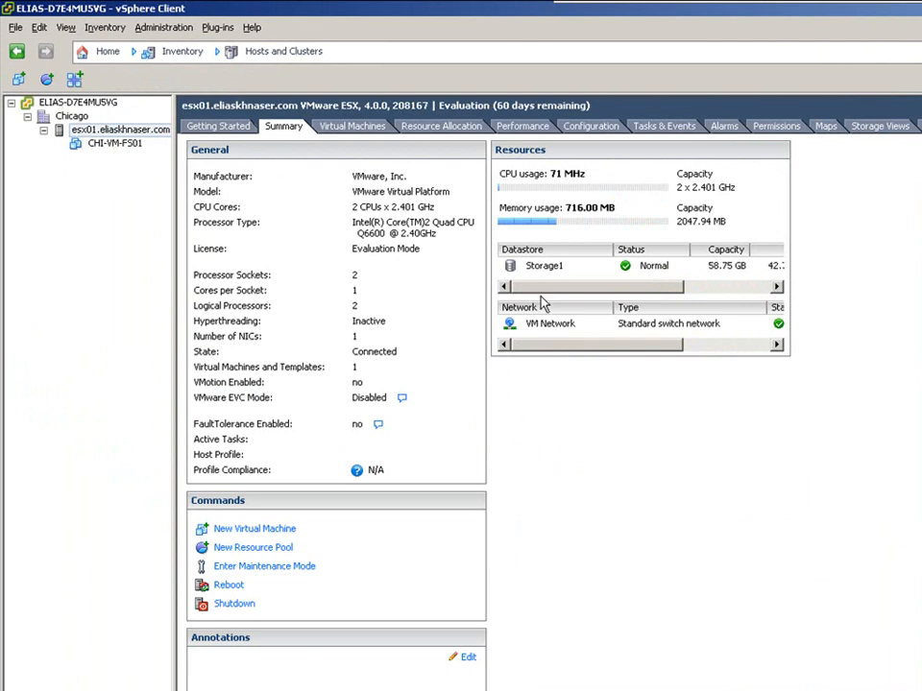
{"action": "right_click", "coordinate": [509, 267]}
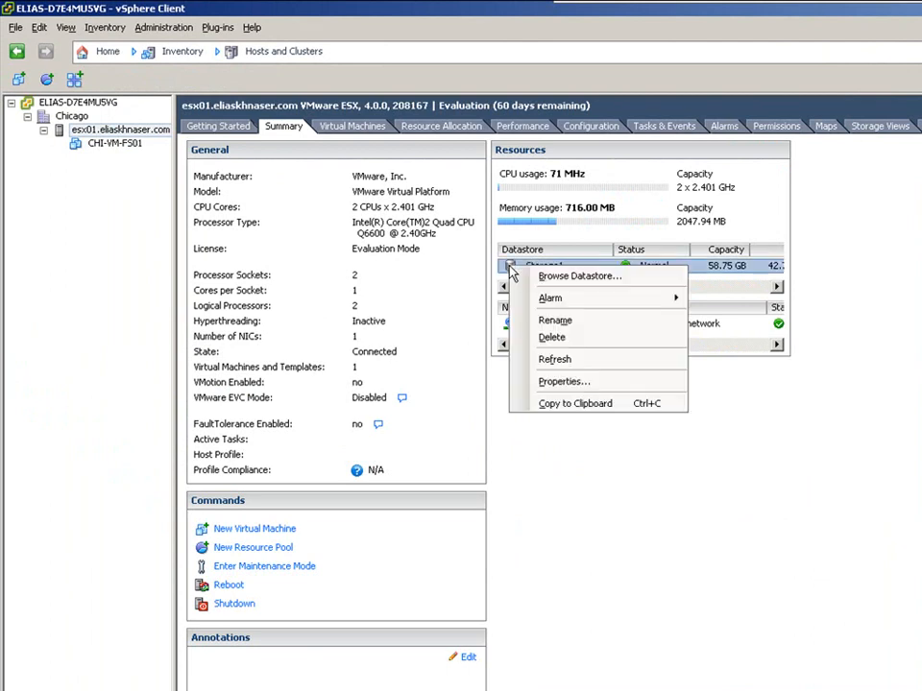
{"action": "left_click", "coordinate": [540, 332]}
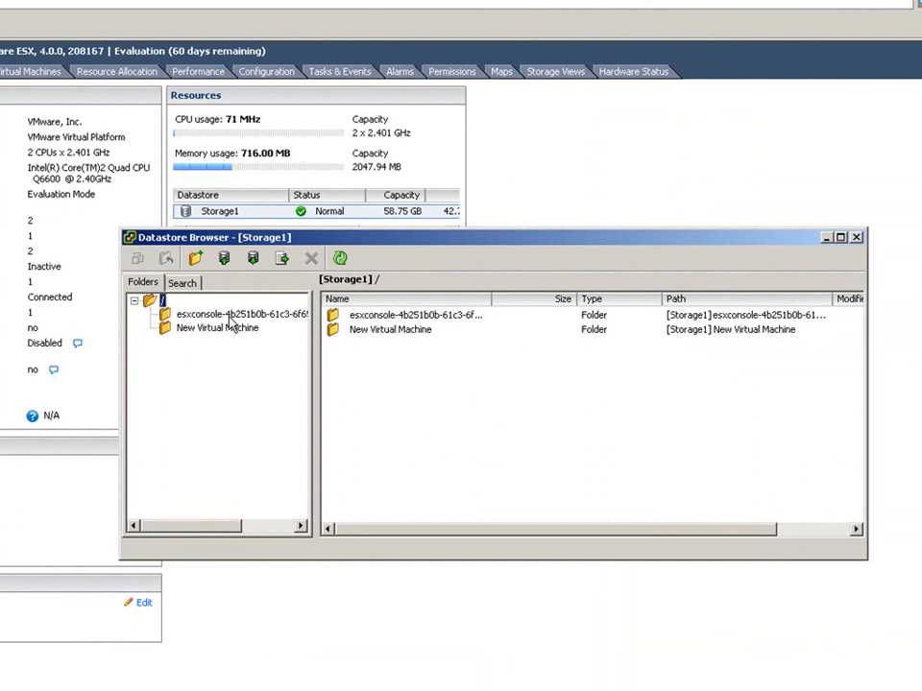
{"action": "left_click", "coordinate": [202, 329]}
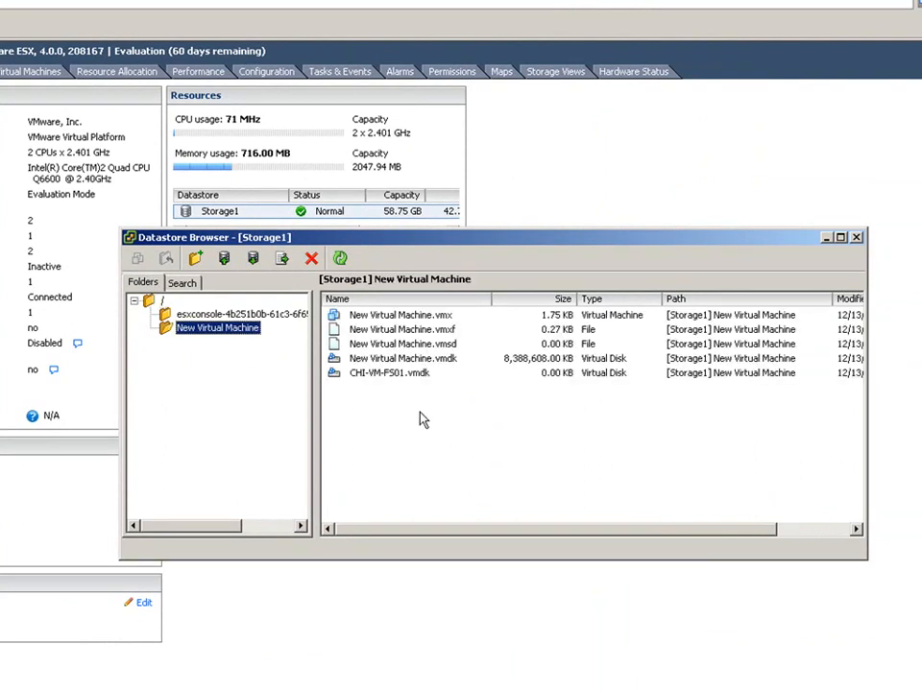
- Inflate the thin-provisioned virtual disk CHI-VM-FS01.vmdk to its full size
{"action": "left_click", "coordinate": [419, 380]}
{"action": "right_click", "coordinate": [375, 381]}
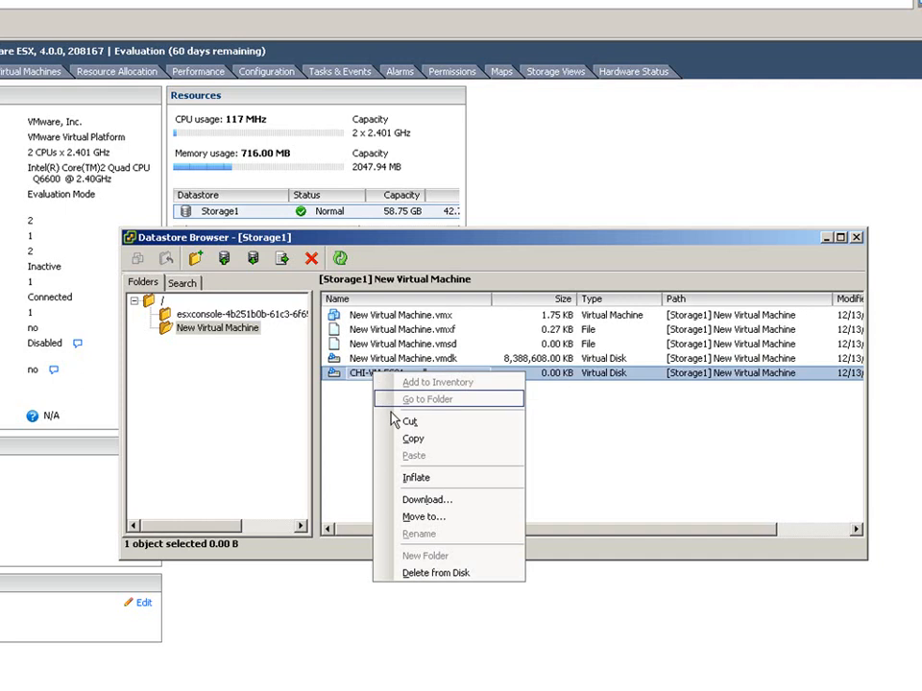
{"action": "left_click", "coordinate": [417, 477]}
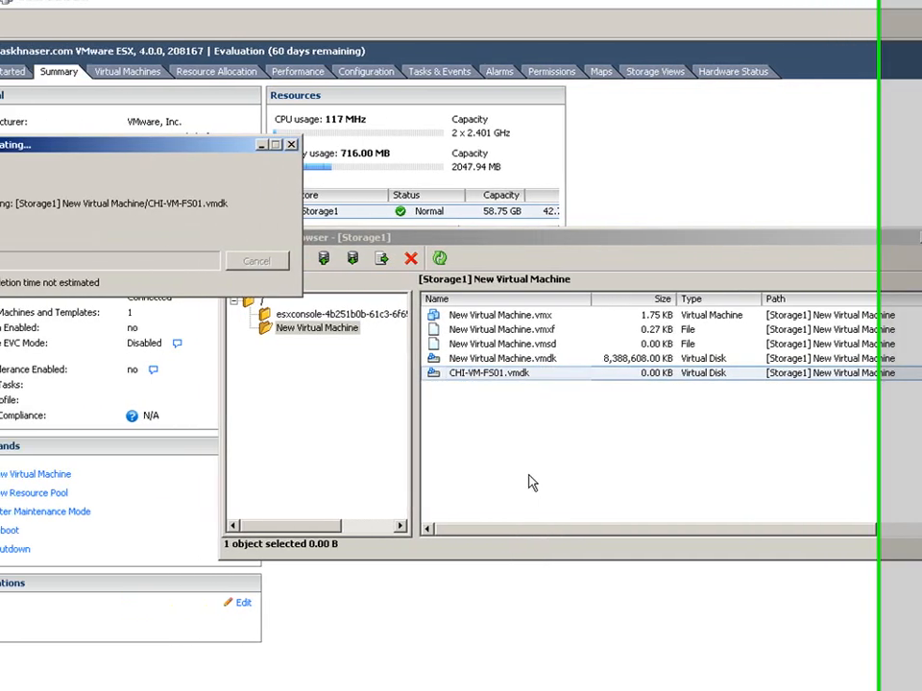